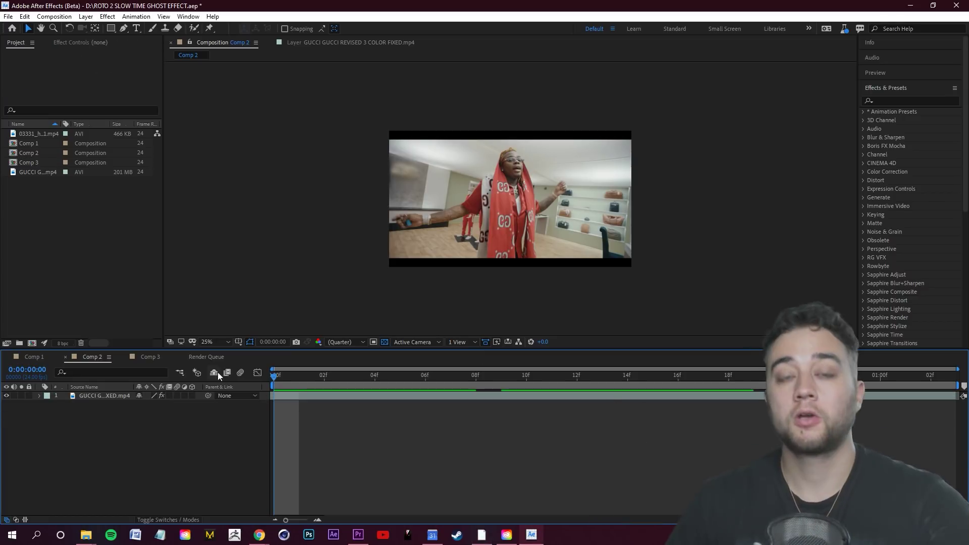
pyautogui.rightClick(133, 197)
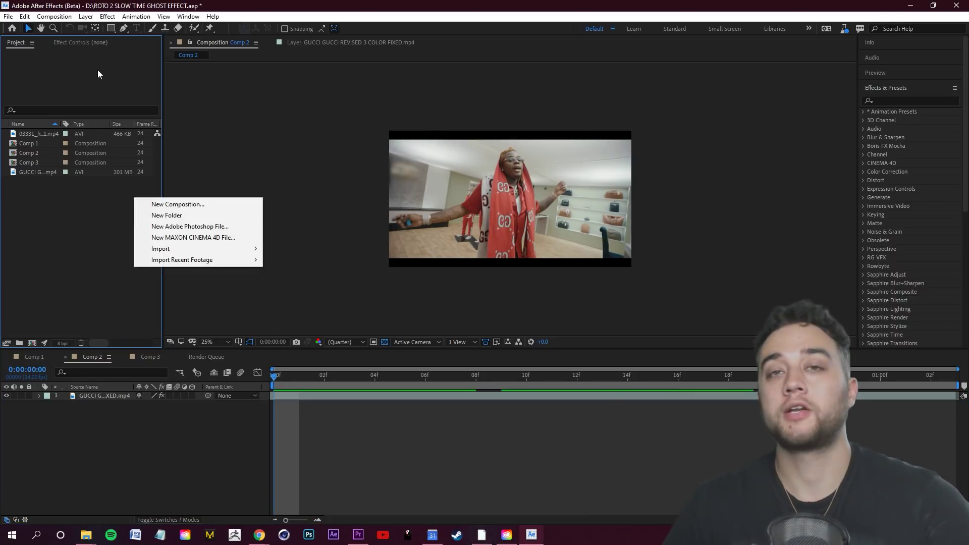
pyautogui.click(59, 220)
# Step: Move to frame 0:00:00:01 in Comp 2 and open the GUCCI clip layer in its own Layer view
pyautogui.moveTo(283, 375); pyautogui.dragTo(423, 404)
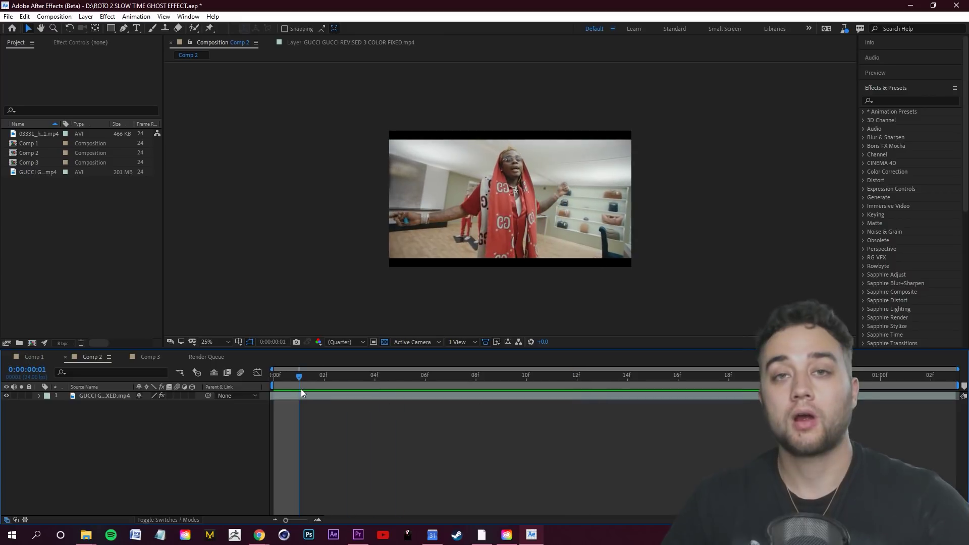
pyautogui.click(295, 386)
pyautogui.click(104, 397)
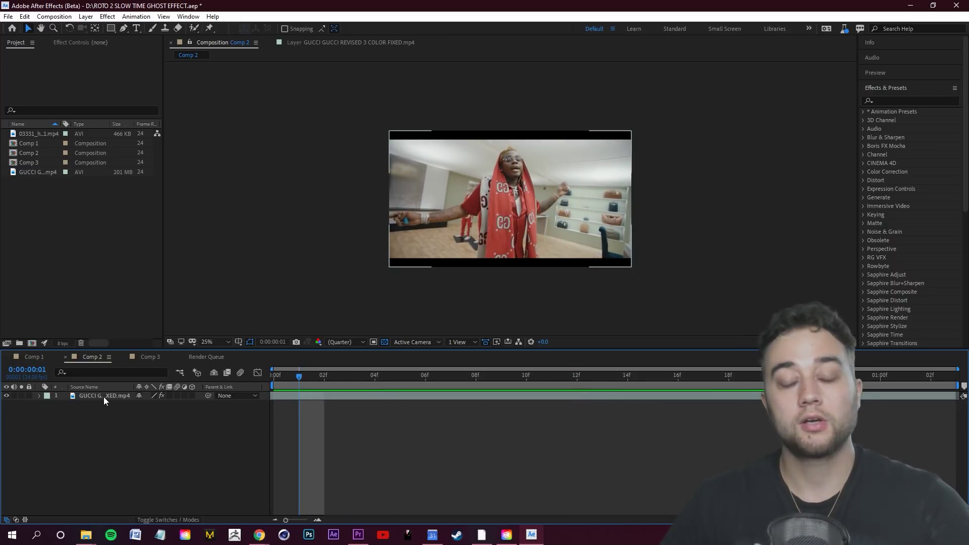
pyautogui.click(216, 123)
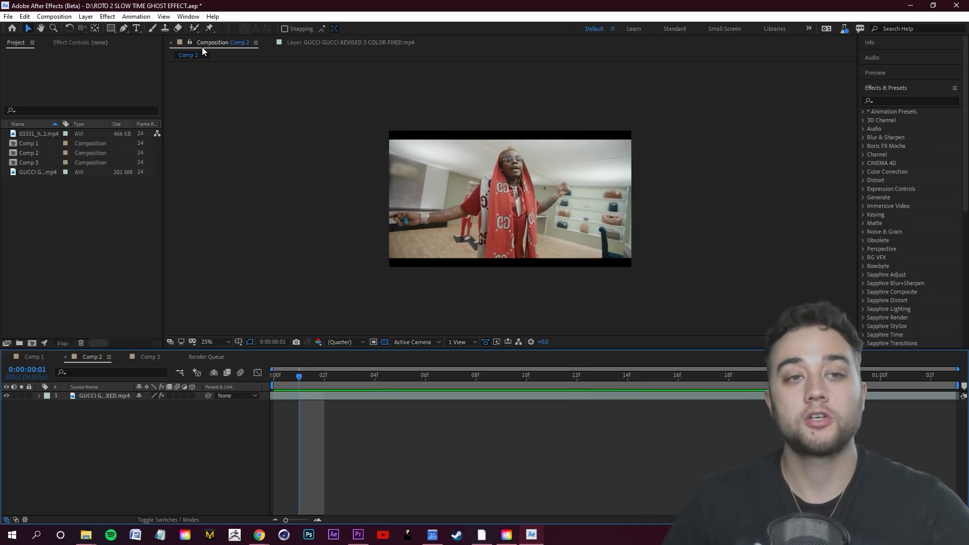
pyautogui.doubleClick(107, 398)
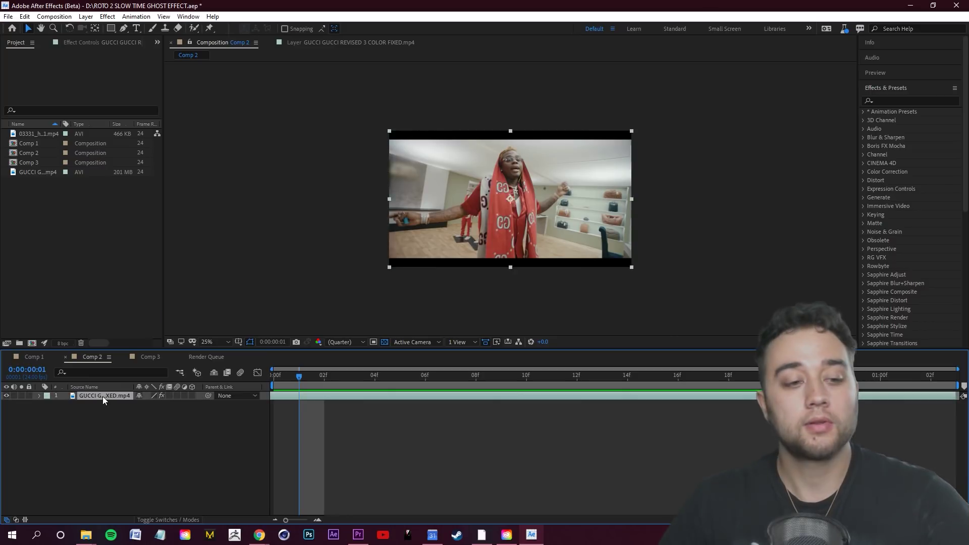
pyautogui.hotkey('ctrl', 'shift', 'e')
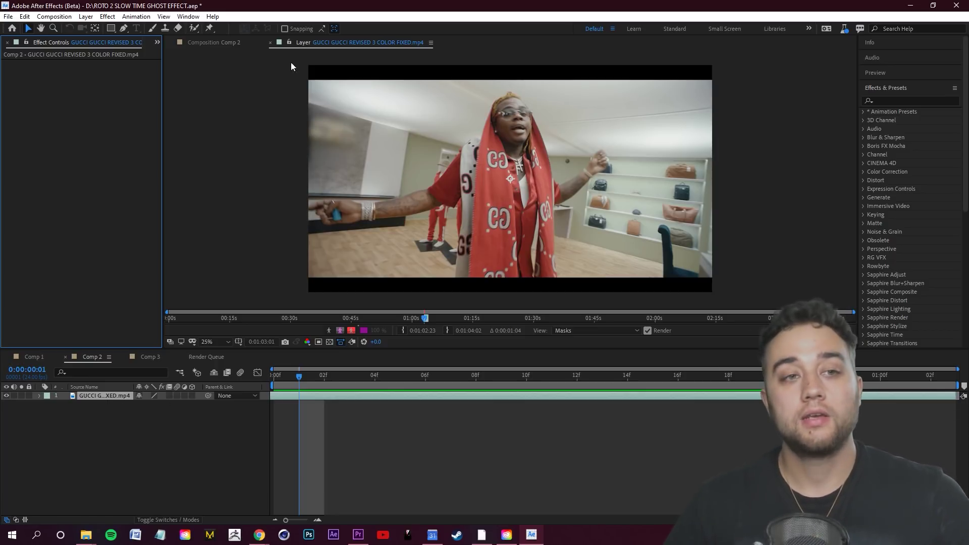
# Step: Outline the man's outstretched arm, body and head as foreground with the Roto Brush
pyautogui.click(194, 29)
pyautogui.click(458, 277)
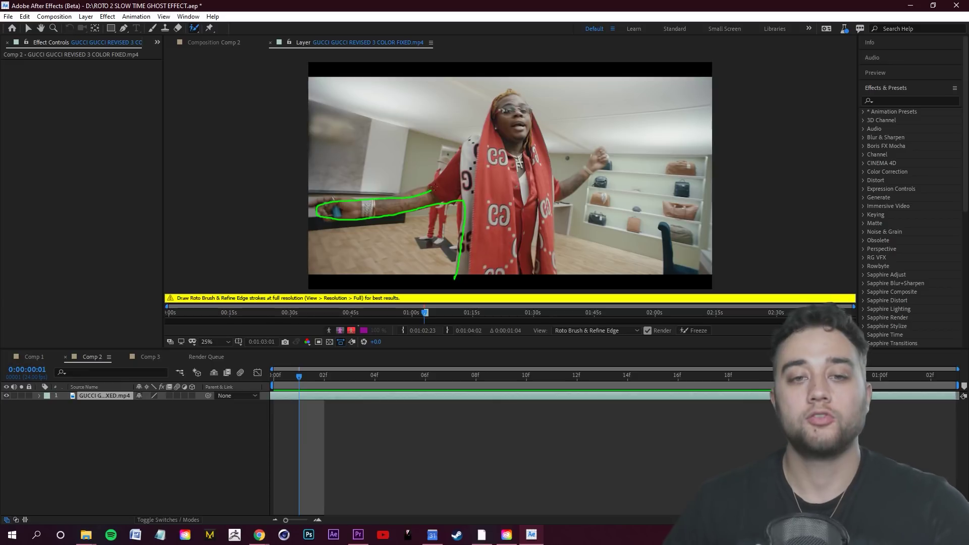
pyautogui.moveTo(508, 93); pyautogui.dragTo(507, 94)
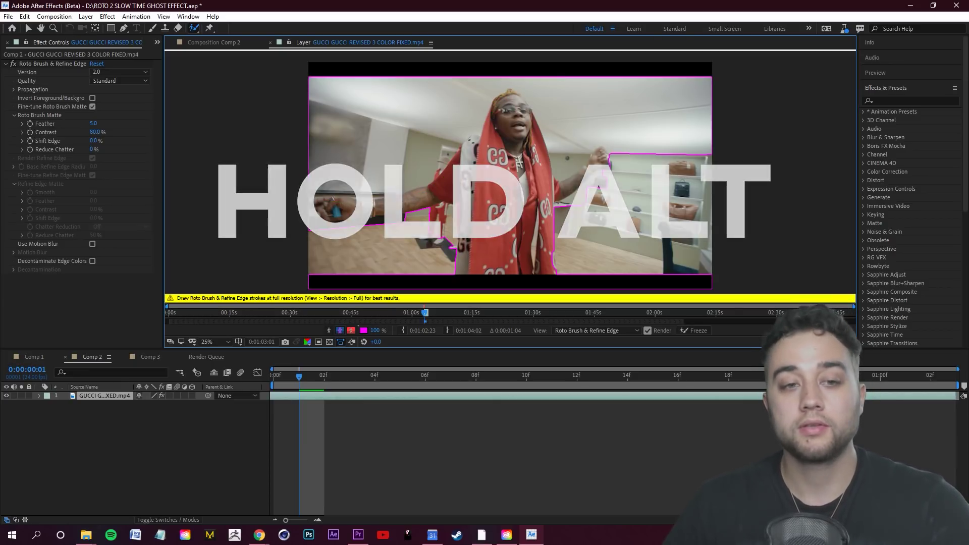
# Step: Subtract the wall, ceiling and shelf areas around the man's head and arms from the Roto Brush selection
pyautogui.moveTo(309, 187); pyautogui.dragTo(414, 174)
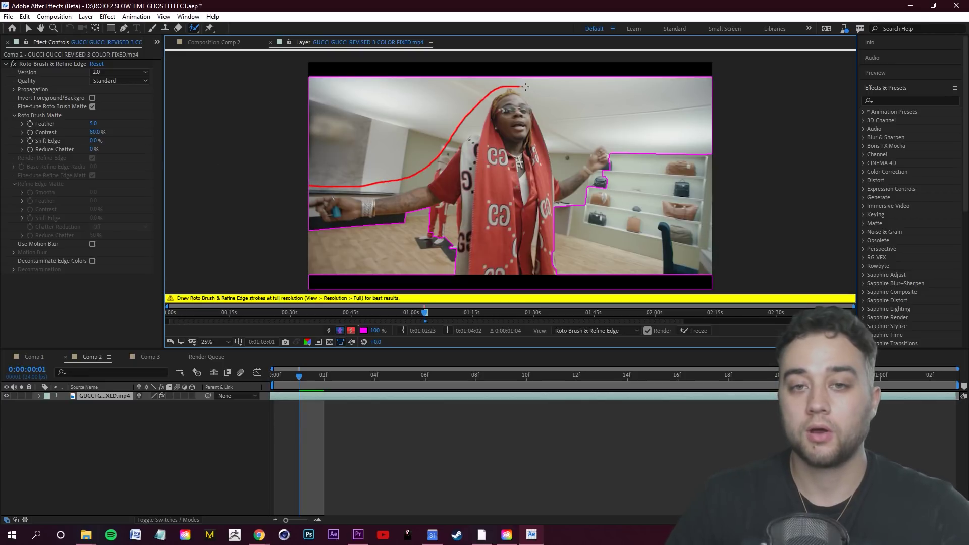
pyautogui.moveTo(558, 148)
pyautogui.mouseDown()
pyautogui.moveTo(604, 135)
pyautogui.moveTo(717, 137)
pyautogui.mouseUp()
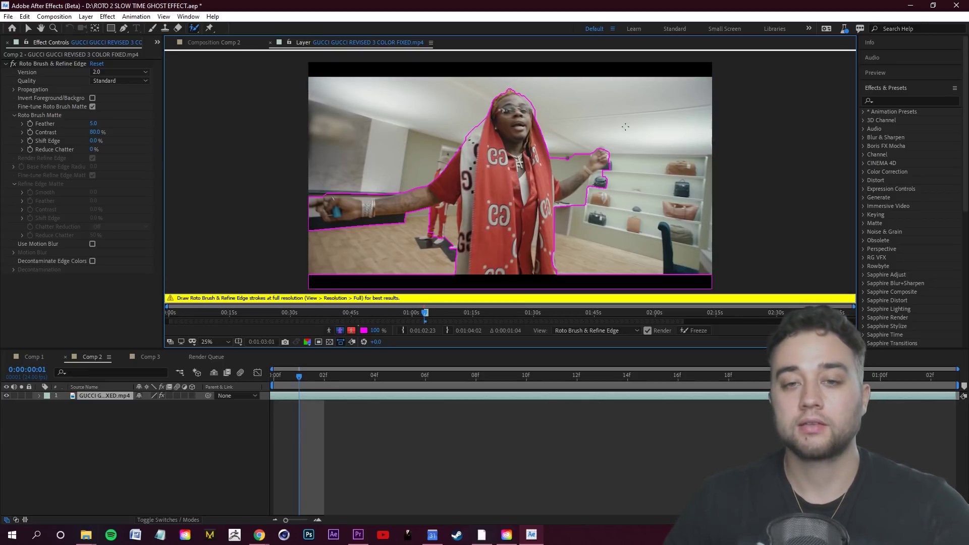
pyautogui.moveTo(600, 146)
pyautogui.mouseDown()
pyautogui.moveTo(446, 197)
pyautogui.moveTo(490, 176)
pyautogui.moveTo(614, 150)
pyautogui.moveTo(500, 159)
pyautogui.mouseUp()
pyautogui.scroll(2, 623, 266)
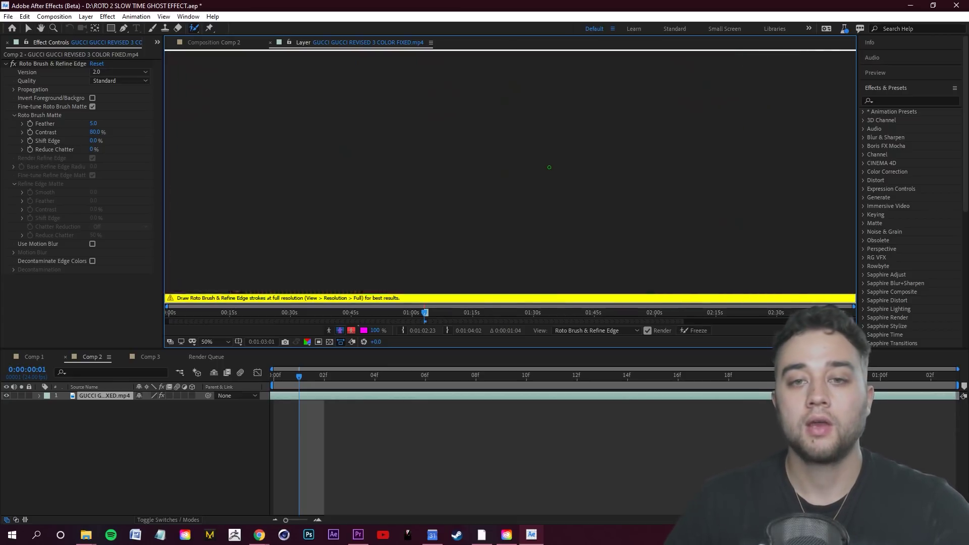
pyautogui.moveTo(225, 216); pyautogui.dragTo(380, 195)
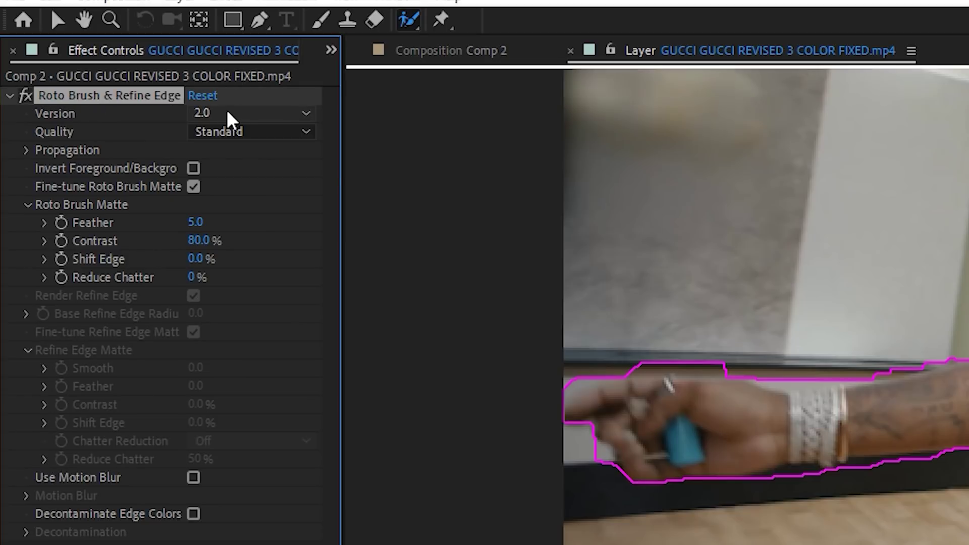
# Step: Use Roto Brush version 2.0 with quality set to Best, and set the matte feather to 7.0
pyautogui.click(125, 72)
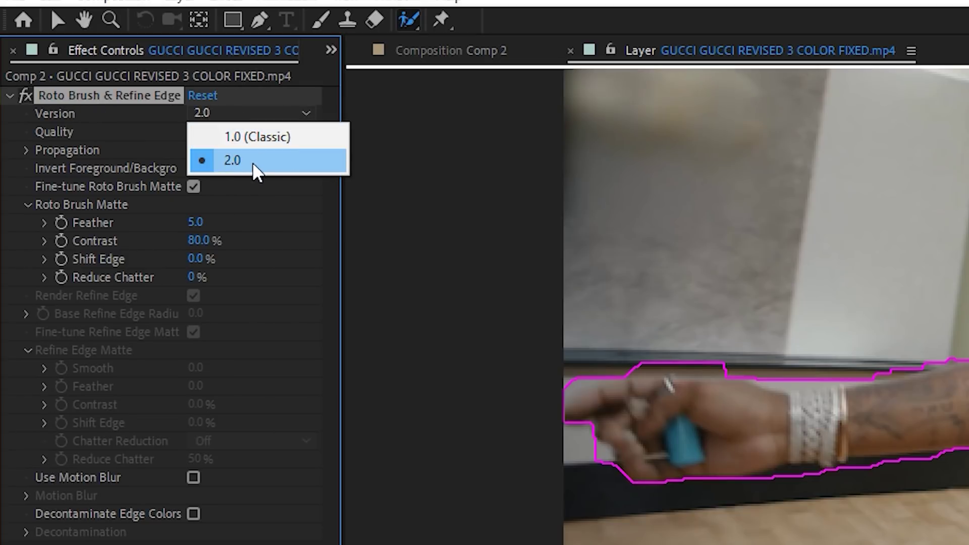
pyautogui.click(110, 128)
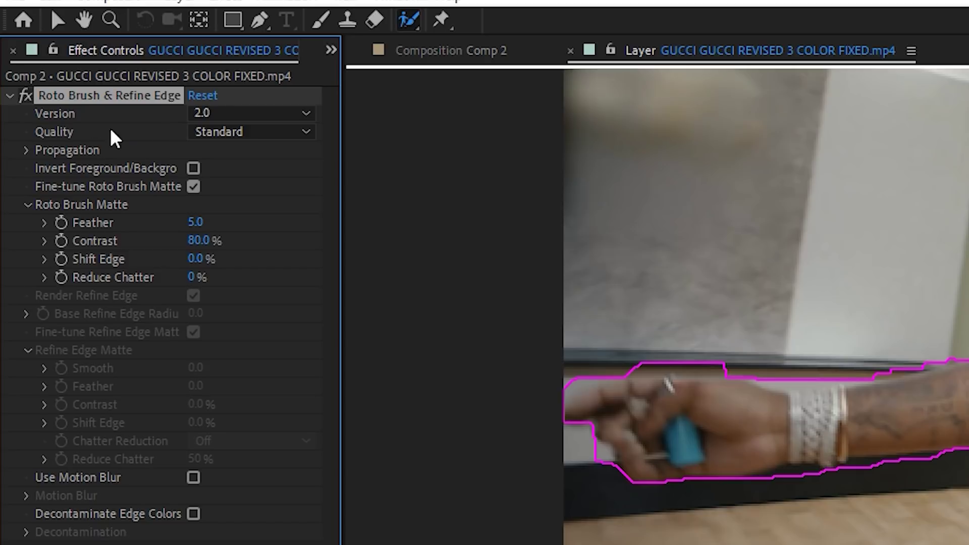
pyautogui.click(229, 132)
pyautogui.click(223, 178)
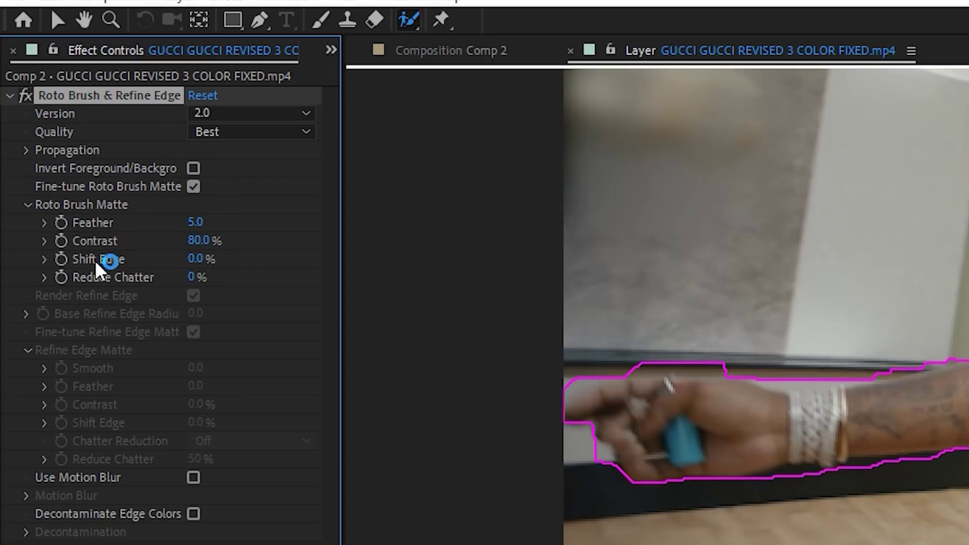
pyautogui.click(45, 223)
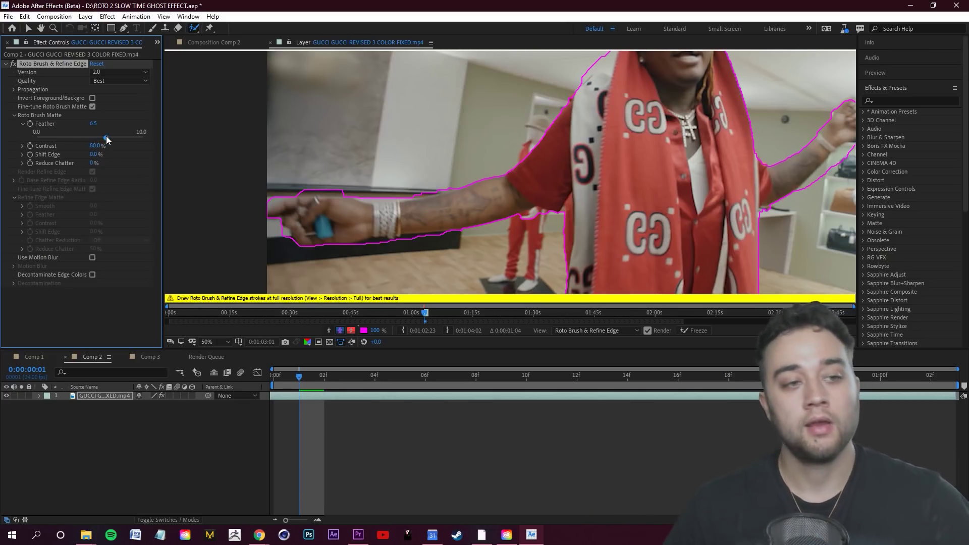
# Step: Clean up the Roto Brush edge around both hands and arms at frame 0:00:00:01
pyautogui.moveTo(464, 172); pyautogui.dragTo(515, 174)
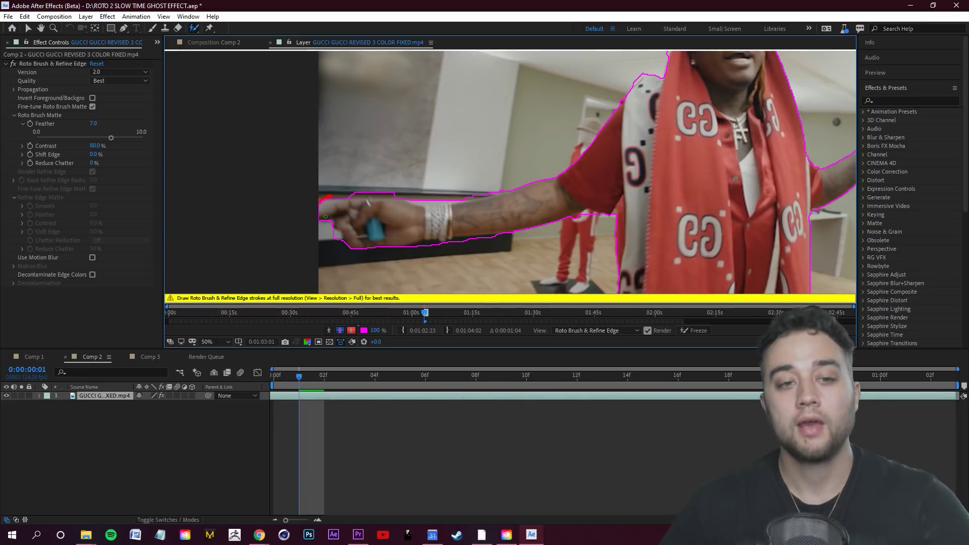
pyautogui.moveTo(600, 232); pyautogui.dragTo(507, 237)
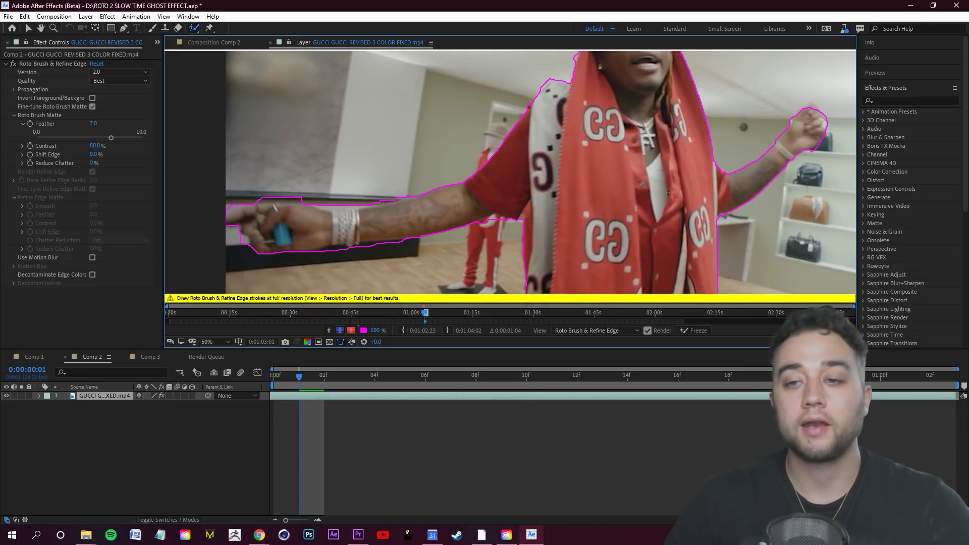
pyautogui.moveTo(667, 192); pyautogui.dragTo(424, 212)
pyautogui.moveTo(510, 153); pyautogui.dragTo(705, 138)
pyautogui.scroll(-2, 450, 172)
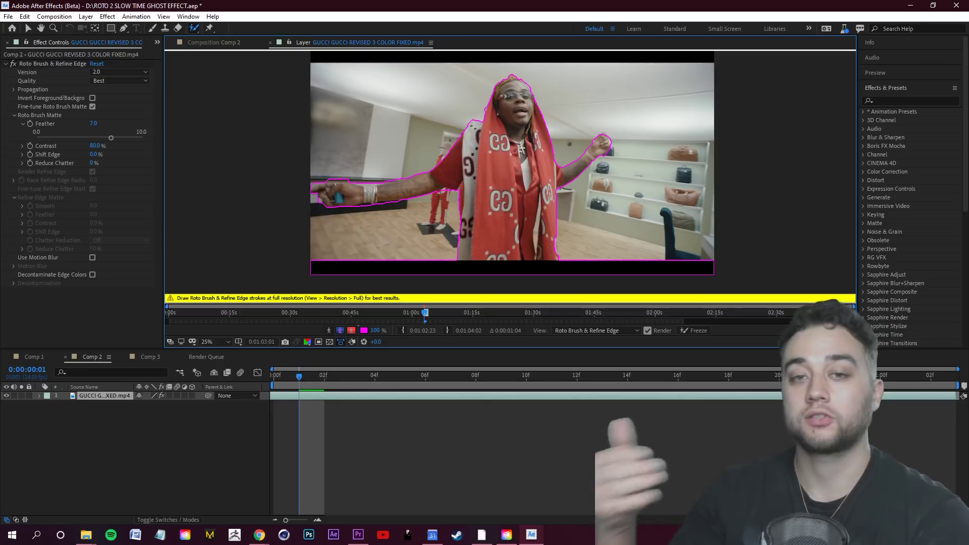
# Step: Propagate the Roto Brush selection frame by frame up to 0:00:00:11, checking the outline on each frame
pyautogui.press('pagedown')
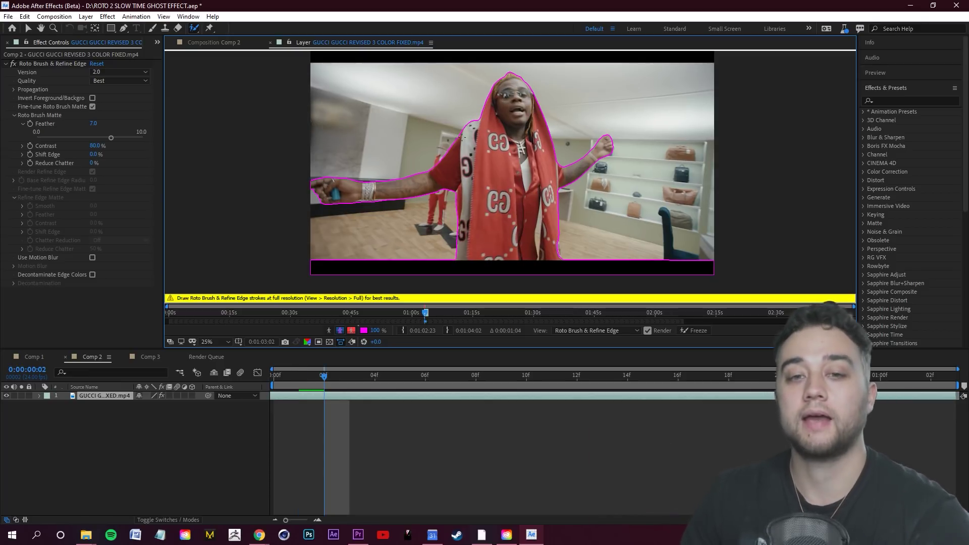
pyautogui.press('pagedown')
pyautogui.press('pagedown')
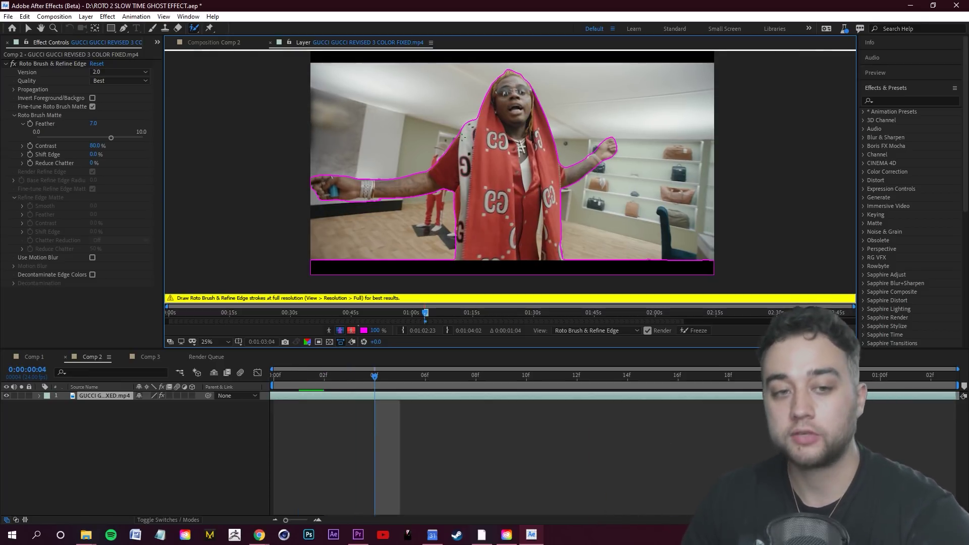
pyautogui.press('pagedown')
pyautogui.press('pagedown')
pyautogui.press('pagedown')
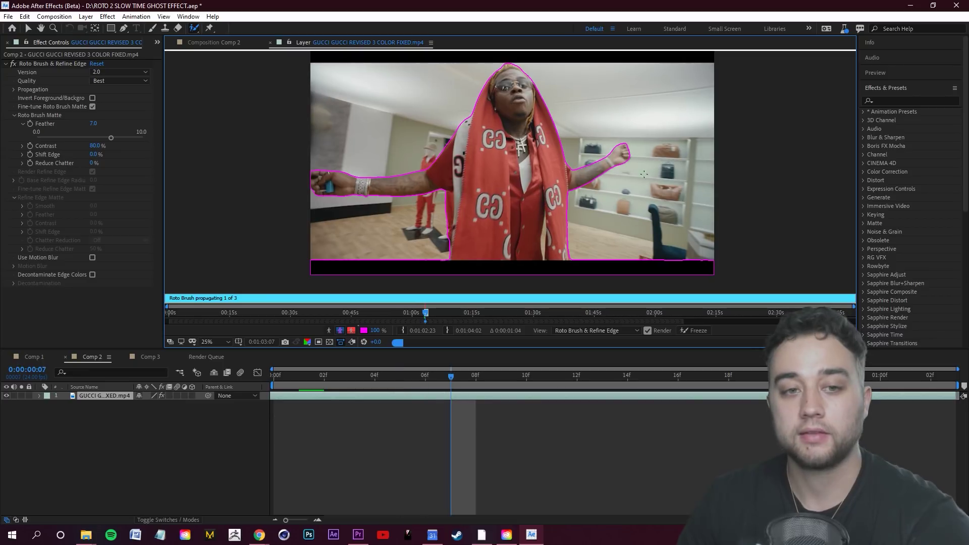
pyautogui.press('pagedown')
pyautogui.press('pagedown')
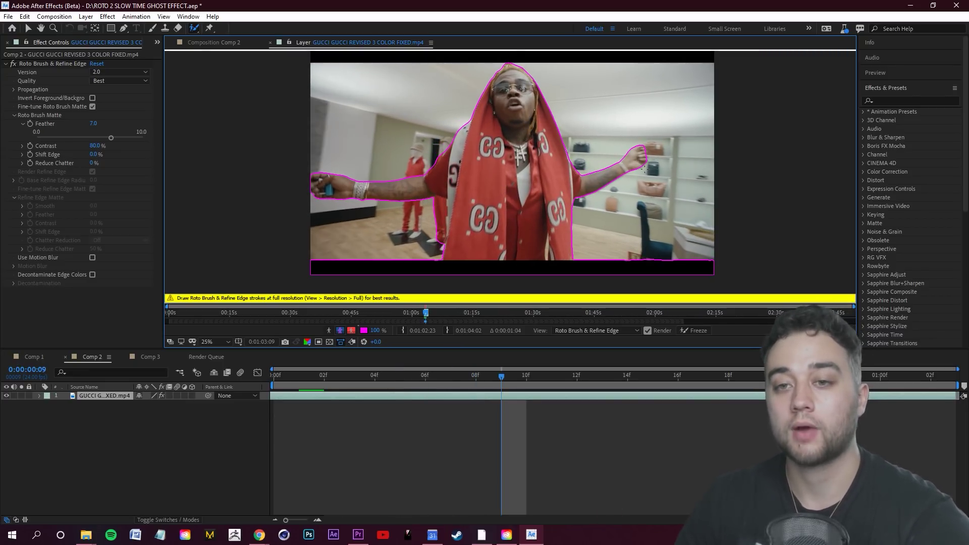
pyautogui.press('pagedown')
pyautogui.press('pagedown')
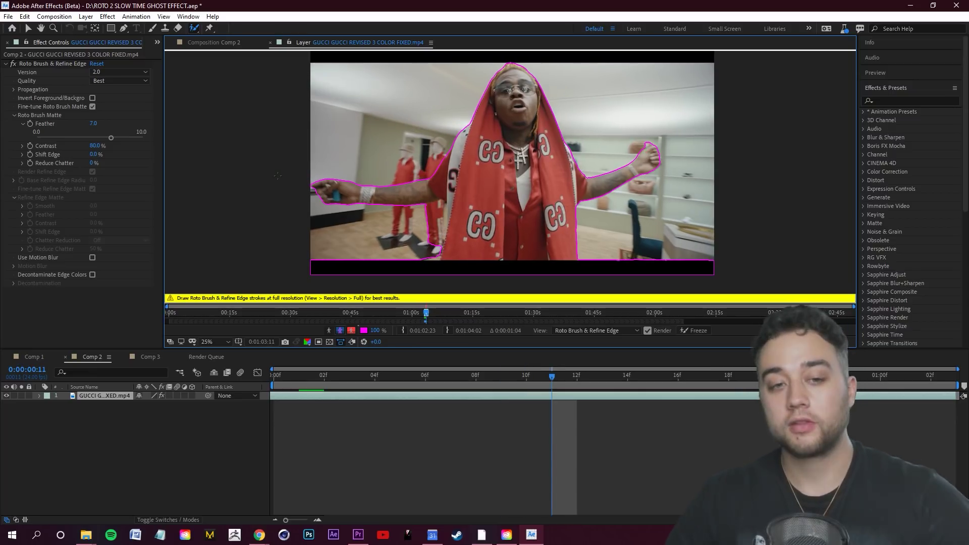
# Step: Correct the matte along the scarf and shirt edge below the outstretched arm at frame 0:00:00:11
pyautogui.scroll(2, 393, 222)
pyautogui.moveTo(467, 188); pyautogui.dragTo(472, 273)
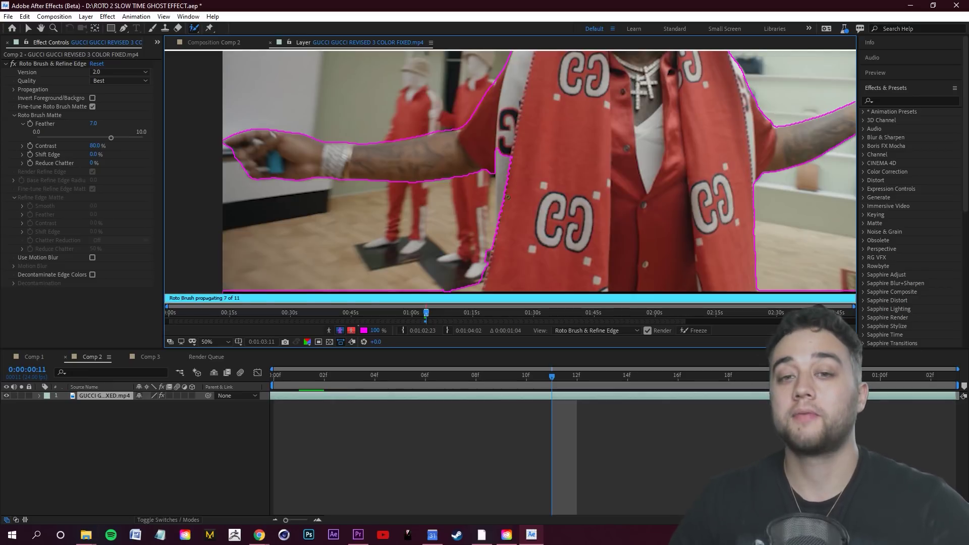
pyautogui.click(497, 202)
pyautogui.click(585, 285)
pyautogui.press('space')
pyautogui.moveTo(478, 233); pyautogui.dragTo(441, 197)
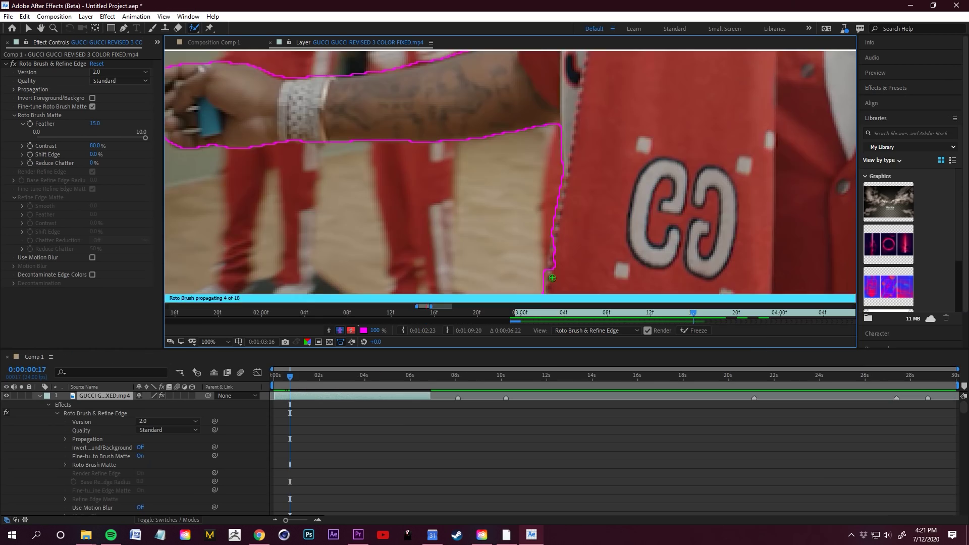
# Step: Fix the Roto Brush outline along the body and arm on the next few frames with corrective strokes
pyautogui.scroll(-1, 552, 278)
pyautogui.scroll(1, 514, 112)
pyautogui.press('pagedown')
pyautogui.moveTo(618, 173); pyautogui.dragTo(616, 200)
pyautogui.scroll(-1, 558, 98)
pyautogui.scroll(-1, 457, 220)
pyautogui.press('pageup')
pyautogui.scroll(2, 490, 221)
pyautogui.press('pagedown')
pyautogui.press('pagedown')
pyautogui.moveTo(513, 140)
pyautogui.mouseDown()
pyautogui.moveTo(583, 47)
pyautogui.moveTo(468, 170)
pyautogui.moveTo(383, 219)
pyautogui.mouseUp()
# Step: Go back and forth through the neighbouring frames to examine how well the Roto Brush outline follows the man
pyautogui.press('pageup')
pyautogui.press('pageup')
pyautogui.press('pageup')
pyautogui.press('pageup')
pyautogui.press('pageup')
pyautogui.press('pageup')
pyautogui.press('pagedown')
pyautogui.press('pagedown')
pyautogui.press('pagedown')
pyautogui.press('pagedown')
pyautogui.press('pageup')
pyautogui.press('pagedown')
# Step: Advance two frames and touch up the Roto Brush outline with a short stroke
pyautogui.scroll(-1, 540, 162)
pyautogui.press('pagedown')
pyautogui.press('pagedown')
pyautogui.scroll(2, 409, 182)
pyautogui.scroll(-2, 497, 171)
pyautogui.moveTo(526, 129)
pyautogui.mouseDown()
pyautogui.moveTo(530, 189)
pyautogui.moveTo(540, 162)
pyautogui.mouseUp()
# Step: Inspect the matte edge over the following two frames and correct the stray part with another brush stroke
pyautogui.press('pagedown')
pyautogui.scroll(2, 506, 170)
pyautogui.scroll(-1, 545, 152)
pyautogui.scroll(-1, 549, 141)
pyautogui.press('pagedown')
pyautogui.scroll(1, 637, 225)
pyautogui.moveTo(598, 122); pyautogui.dragTo(584, 135)
# Step: Refine the Roto Brush outline around the man's head and scarf near source time 0:01:03:23
pyautogui.scroll(-2, 605, 252)
pyautogui.press('pagedown')
pyautogui.scroll(2, 606, 252)
pyautogui.scroll(-2, 605, 227)
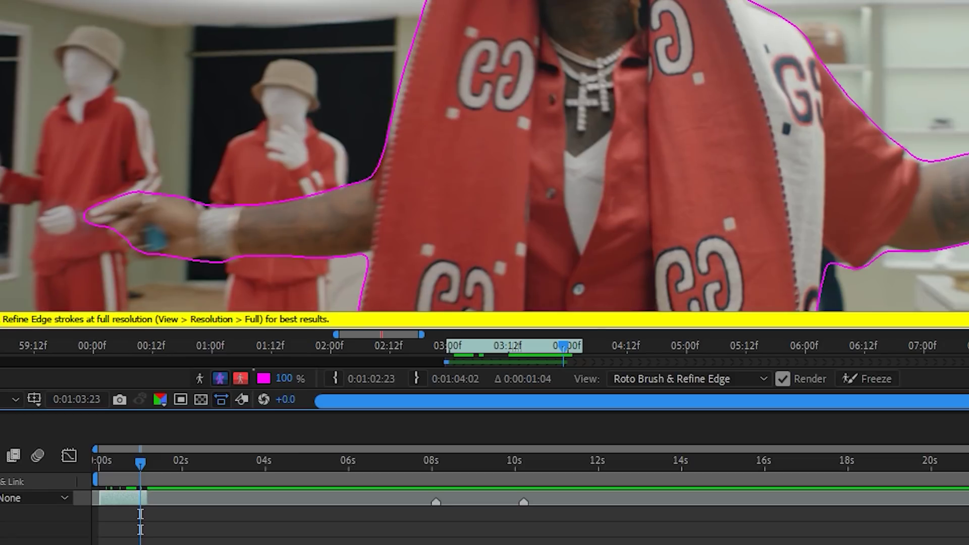
pyautogui.moveTo(719, 2); pyautogui.dragTo(497, 130)
pyautogui.press('pagedown')
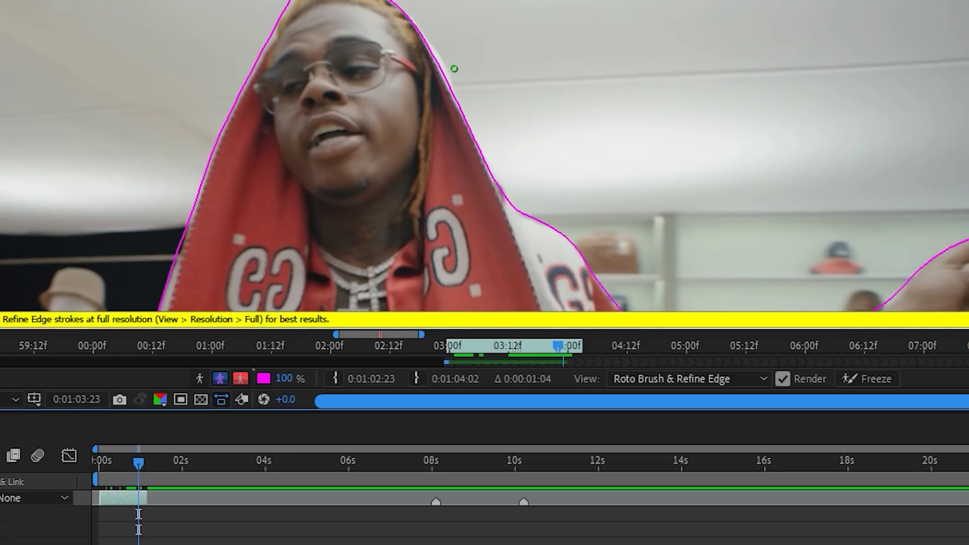
# Step: Check the outline on the last frames of the clip, ending at source time 0:01:04:00
pyautogui.scroll(-1, 462, 110)
pyautogui.press('pagedown')
pyautogui.press('pageup')
pyautogui.press('pageup')
pyautogui.press('pageup')
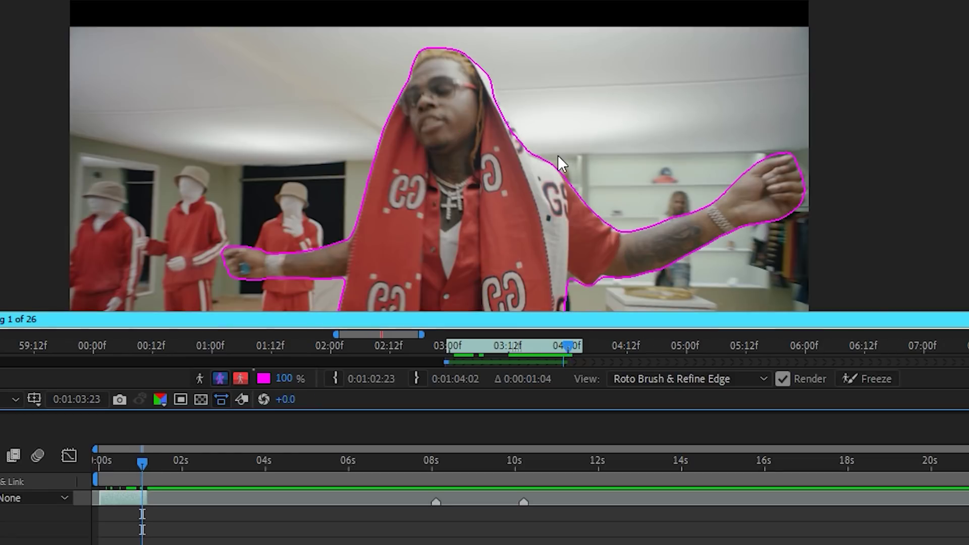
pyautogui.press('pagedown')
pyautogui.press('pagedown')
# Step: Trim the end of the Roto Brush span in the layer's time ruler back to about 0:01:04:00
pyautogui.scroll(-4, 605, 359)
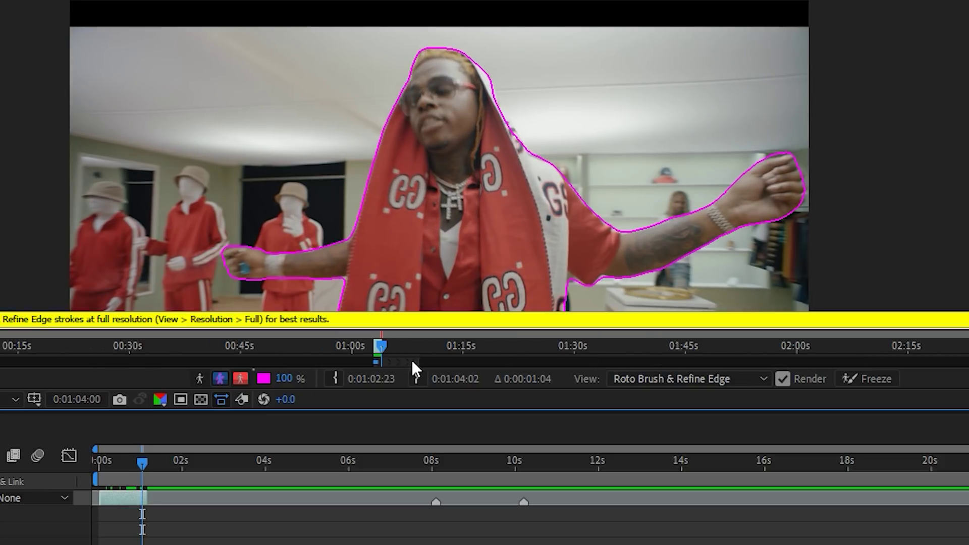
pyautogui.scroll(3, 383, 358)
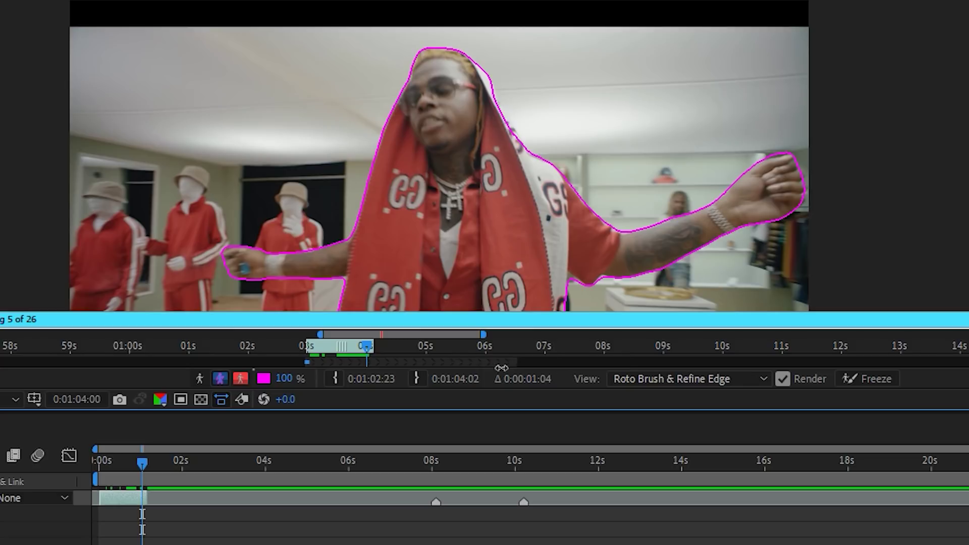
pyautogui.scroll(2, 373, 360)
pyautogui.scroll(2, 374, 360)
pyautogui.moveTo(507, 360); pyautogui.dragTo(394, 378)
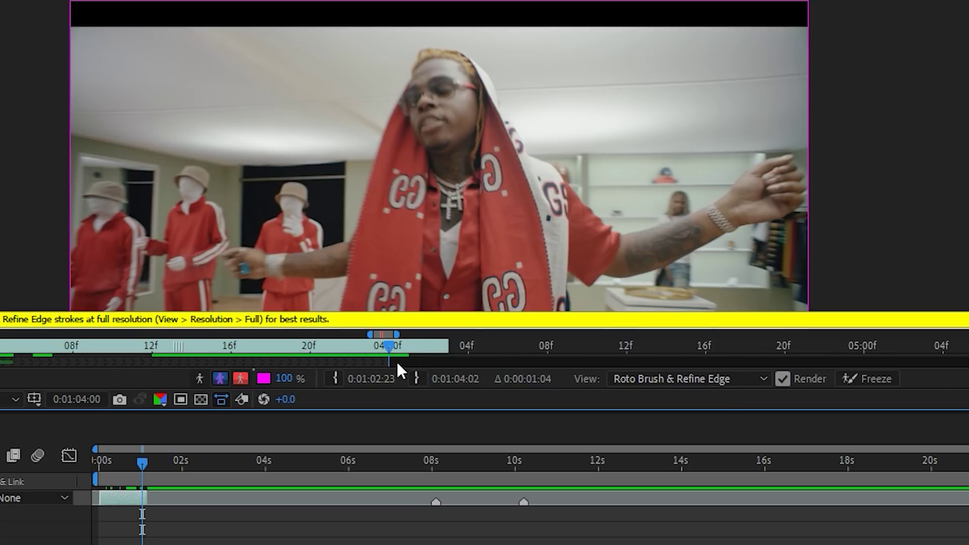
pyautogui.scroll(-2, 399, 371)
# Step: Freeze the Roto Brush propagation for the span and return to the Comp 1 composition view
pyautogui.click(887, 383)
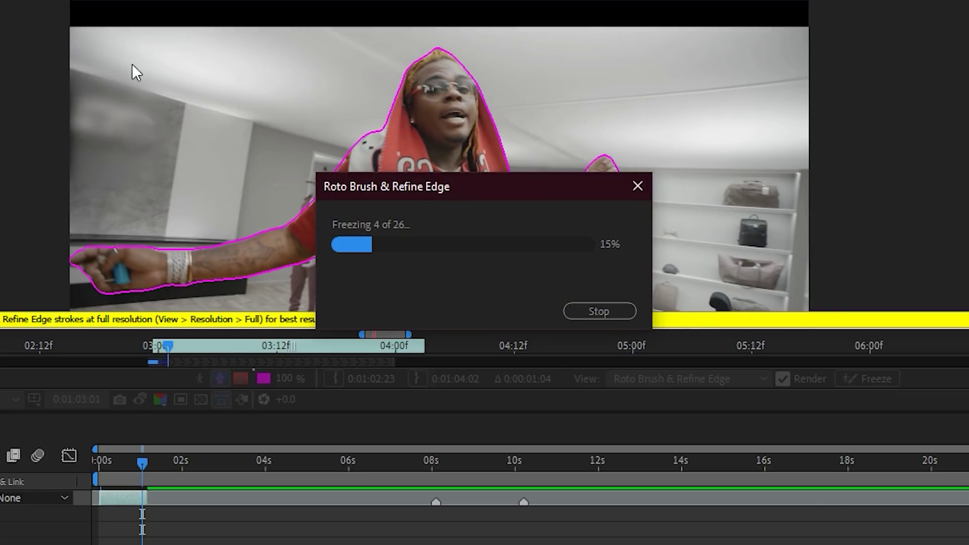
pyautogui.moveTo(421, 185); pyautogui.dragTo(349, 261)
pyautogui.moveTo(46, 10); pyautogui.dragTo(261, 90)
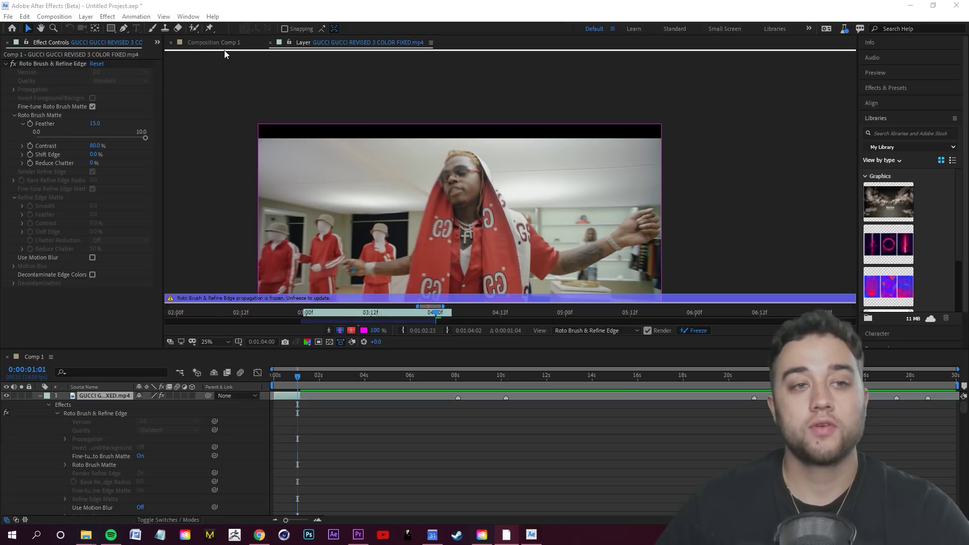
pyautogui.click(213, 43)
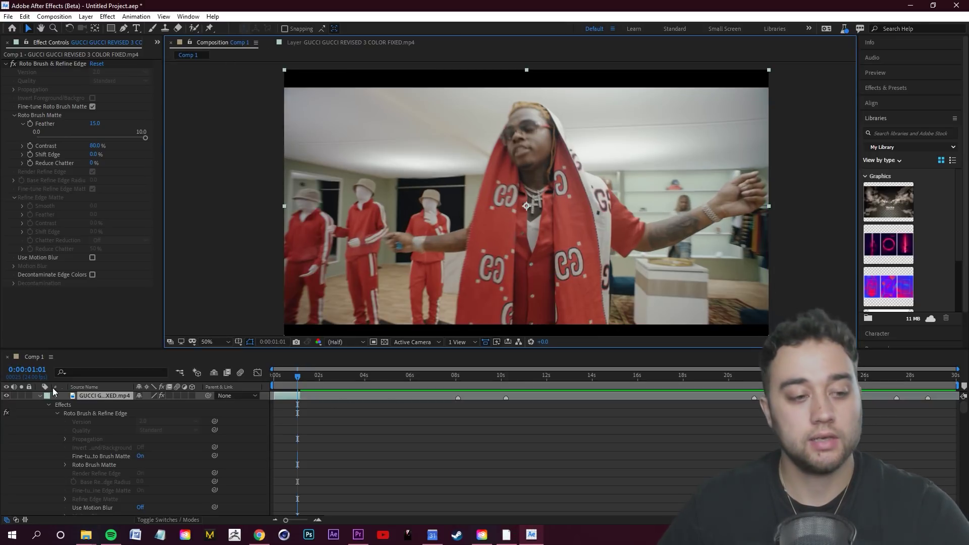
# Step: Scrub the start of Comp 1 to review the frozen matte, comparing the layer outline with the composition view near frame 13
pyautogui.moveTo(297, 399); pyautogui.dragTo(276, 401)
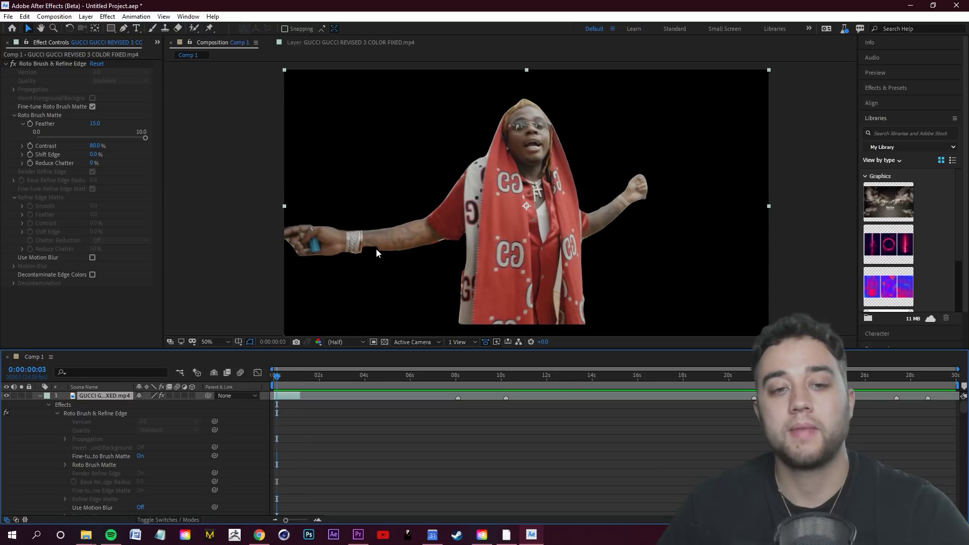
pyautogui.moveTo(278, 377); pyautogui.dragTo(289, 394)
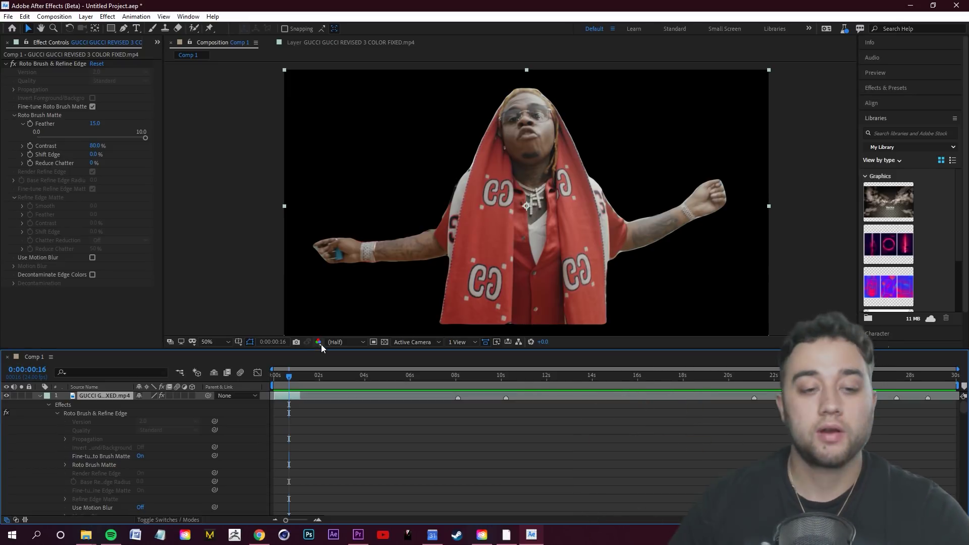
pyautogui.click(285, 378)
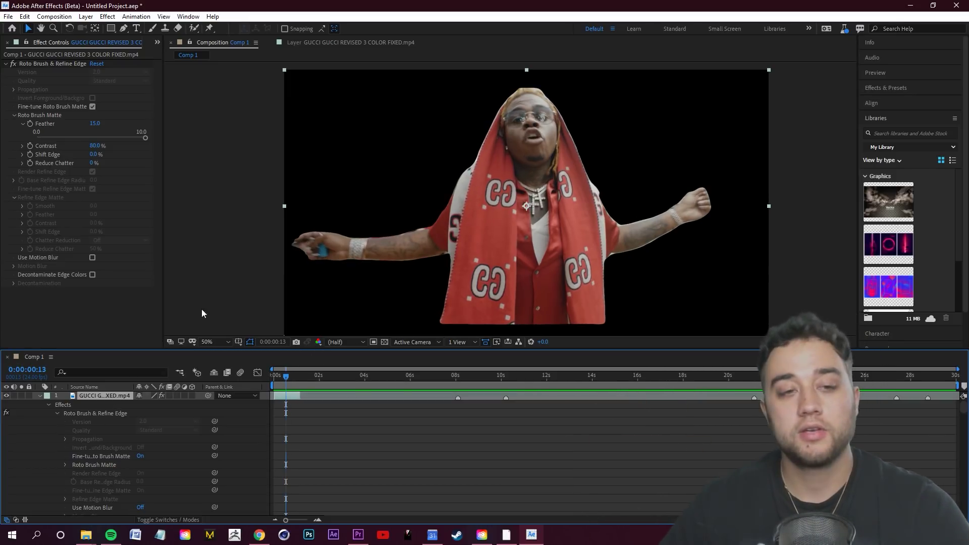
pyautogui.click(325, 45)
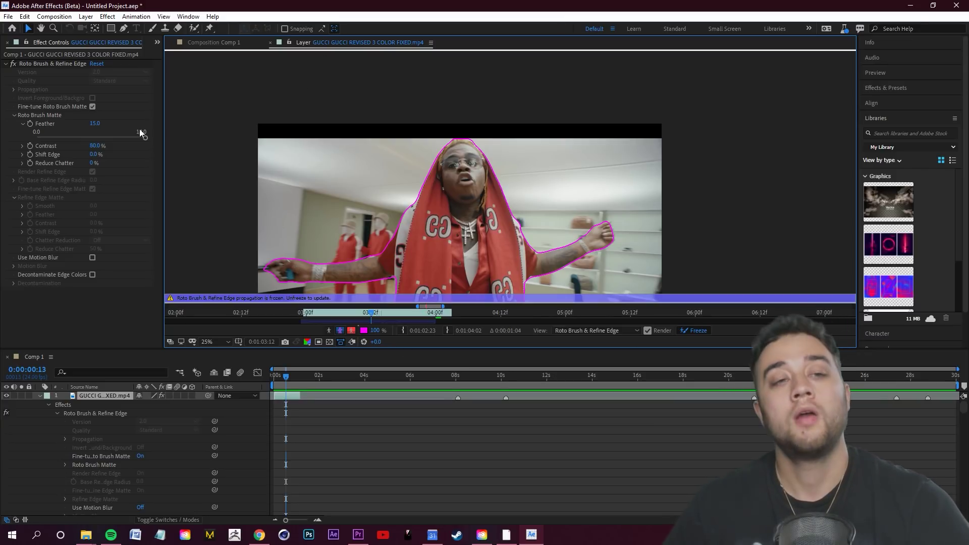
pyautogui.click(212, 42)
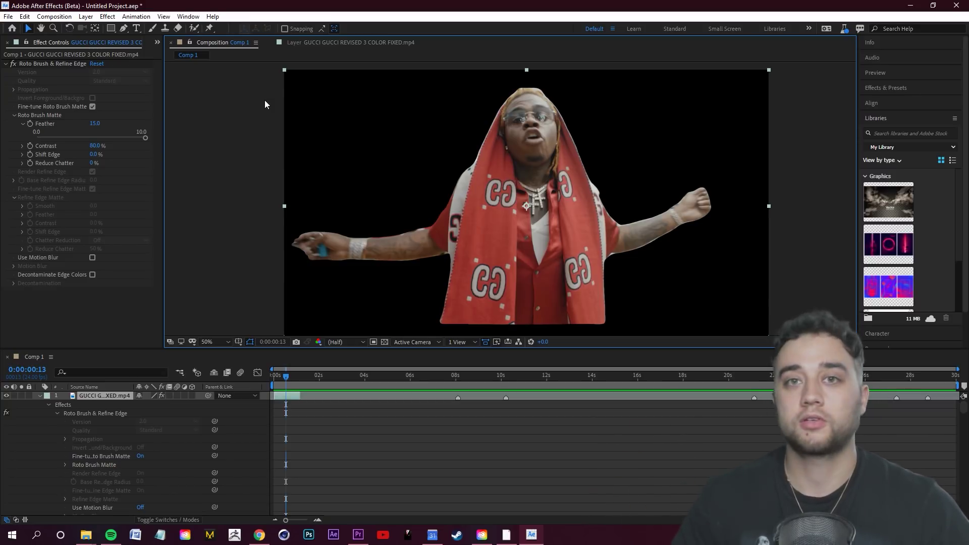
# Step: Duplicate the rotoscoped GUCCI layer and turn off Roto Brush & Refine Edge on the lower copy
pyautogui.click(40, 396)
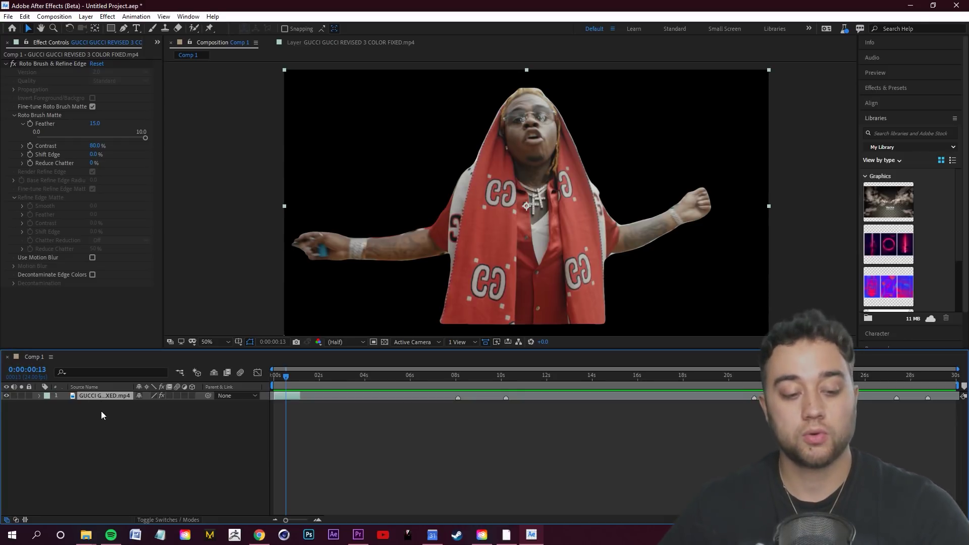
pyautogui.hotkey('ctrl', 'd')
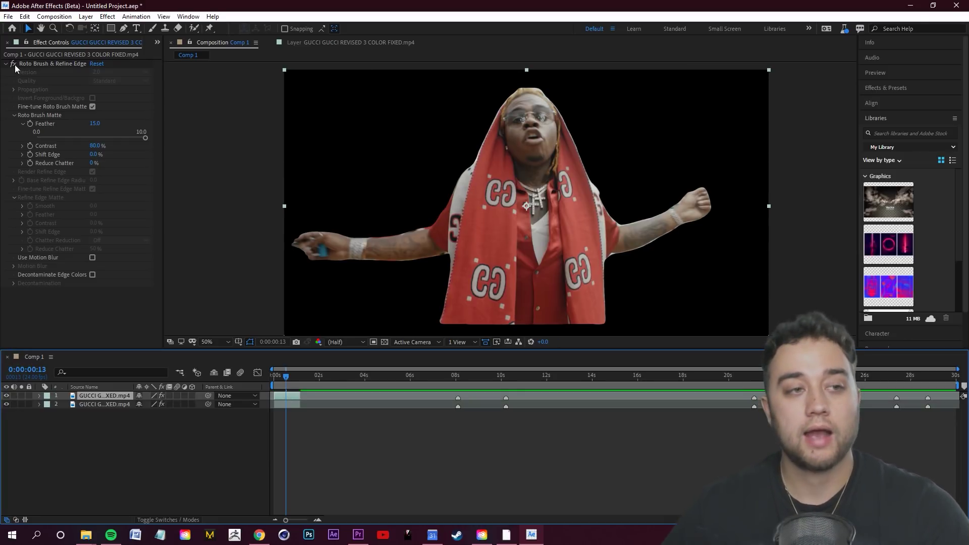
pyautogui.click(14, 65)
pyautogui.click(116, 405)
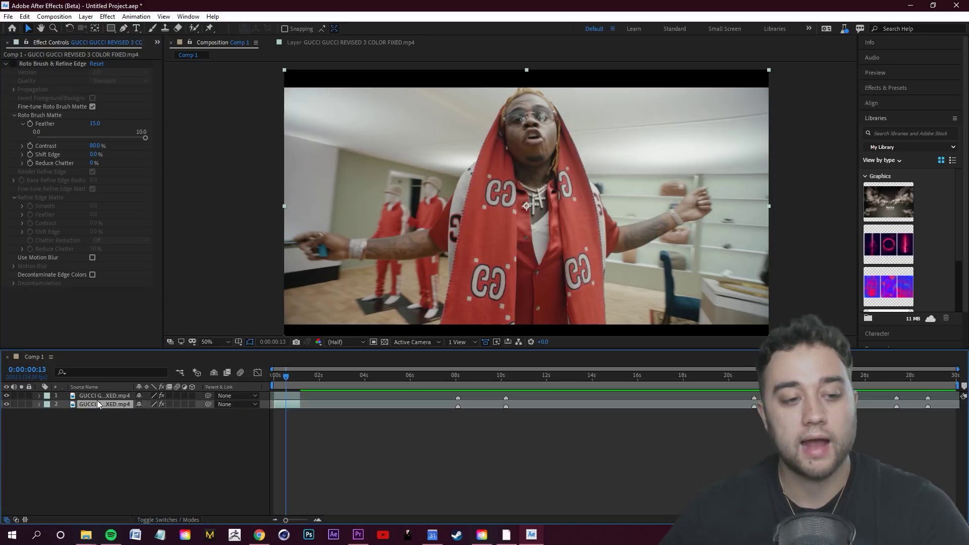
# Step: Hide and reshow the lower GUCCI layer to check the cutout on its own
pyautogui.click(8, 405)
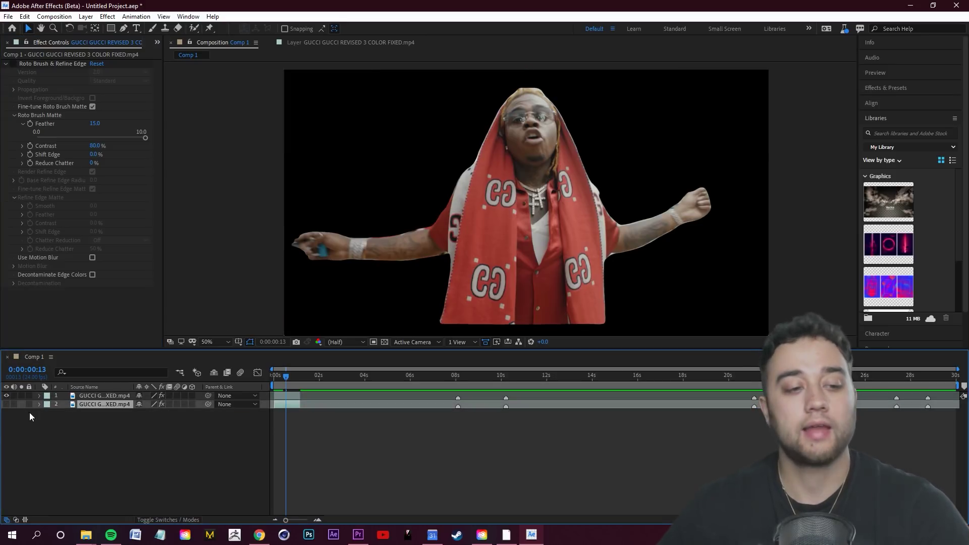
pyautogui.click(97, 397)
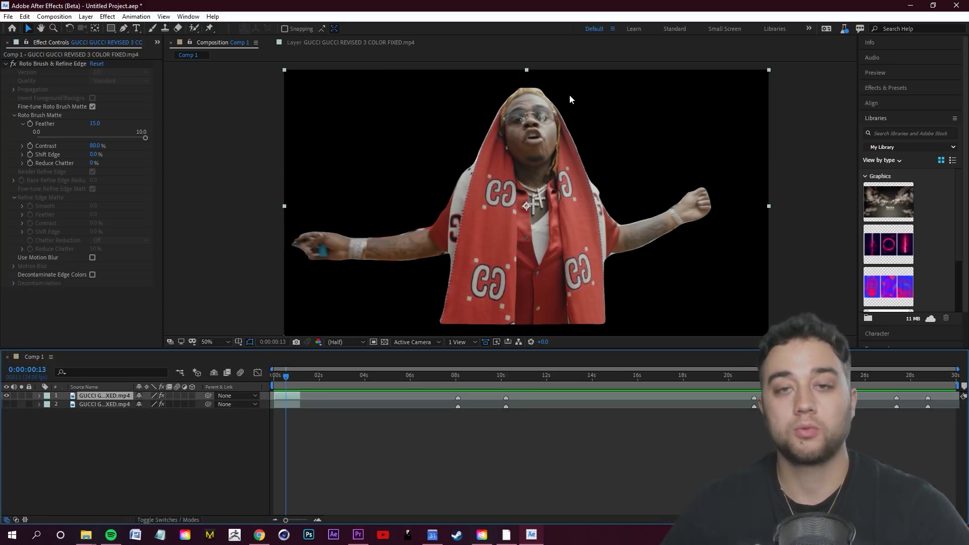
pyautogui.click(7, 404)
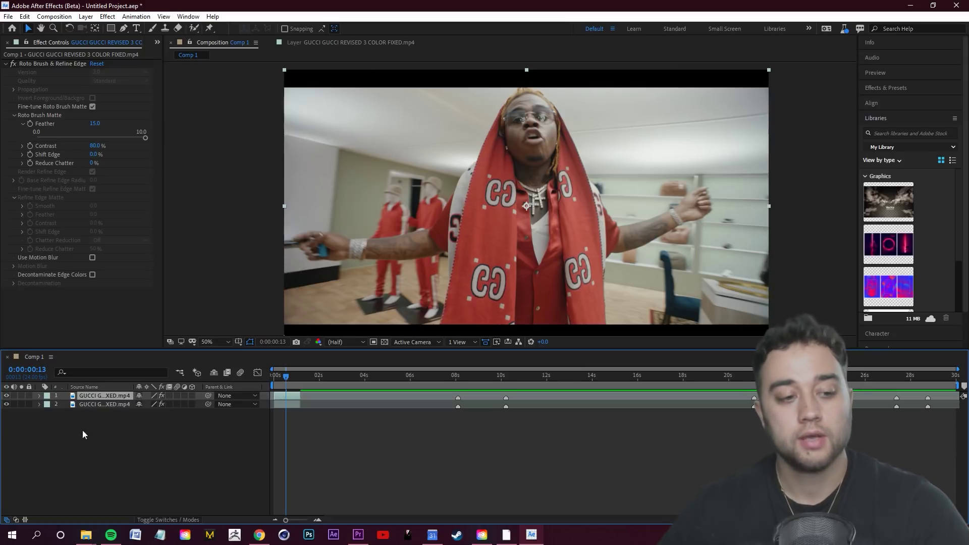
# Step: Import 03331_hd_blood_burst_motion_blur_green_screen_141 between the two GUCCI layers and key out its green with Keylight (1.2)
pyautogui.click(148, 432)
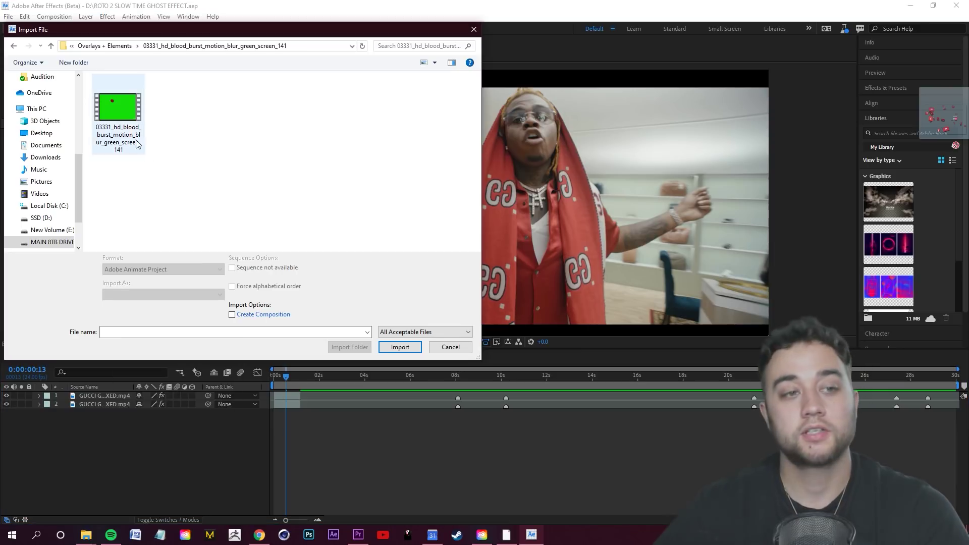
pyautogui.click(120, 112)
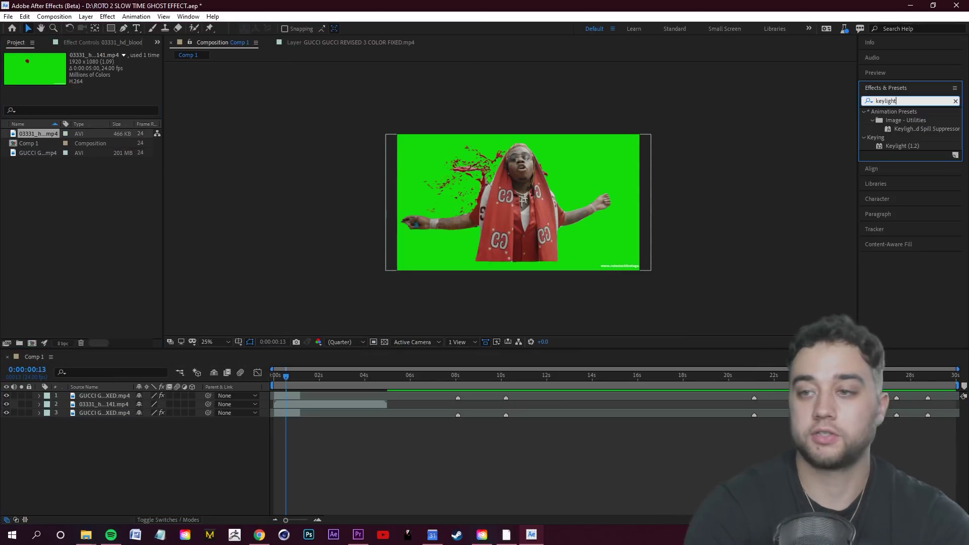
pyautogui.moveTo(912, 143); pyautogui.dragTo(162, 409)
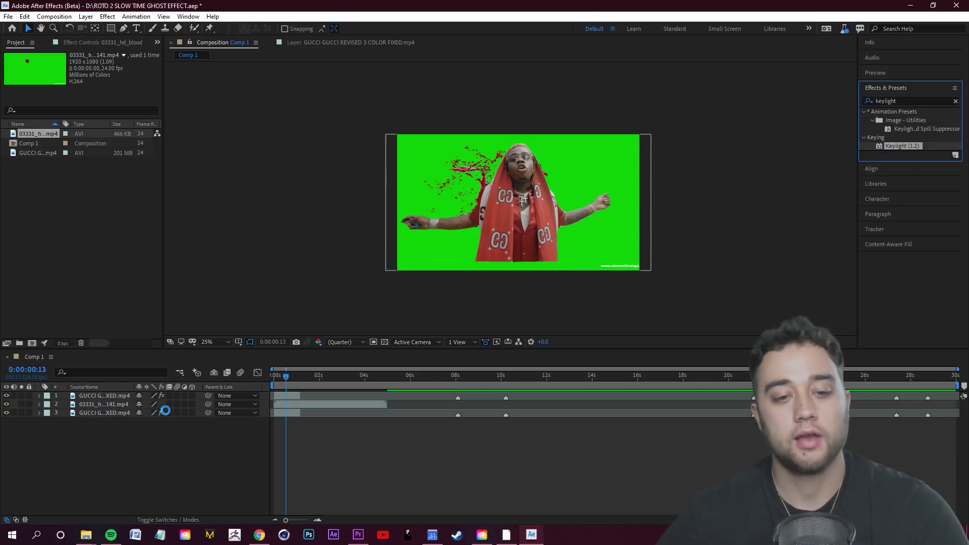
pyautogui.click(421, 156)
# Step: Position the blood burst behind the man's shoulder, shift its layer slightly earlier and enlarge it
pyautogui.moveTo(481, 233); pyautogui.dragTo(547, 228)
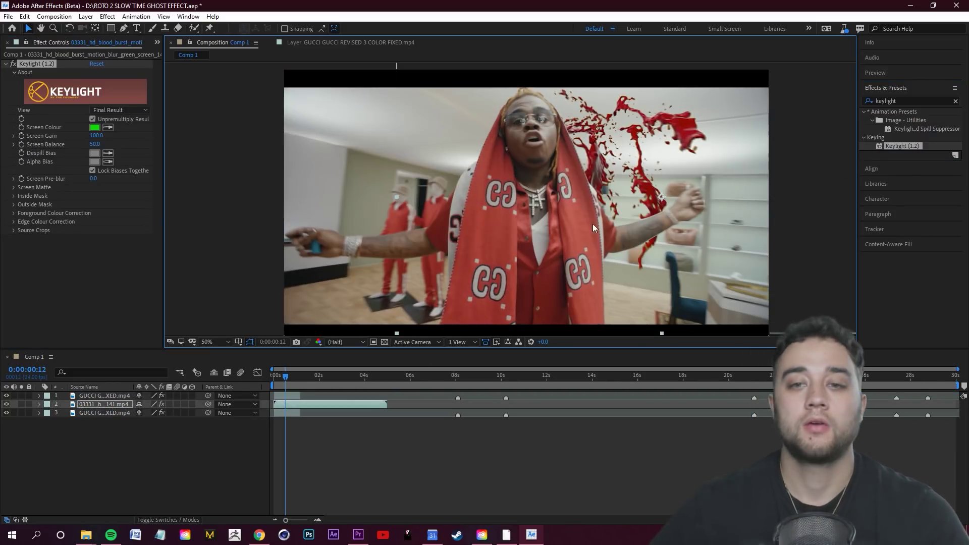
pyautogui.moveTo(310, 403); pyautogui.dragTo(318, 404)
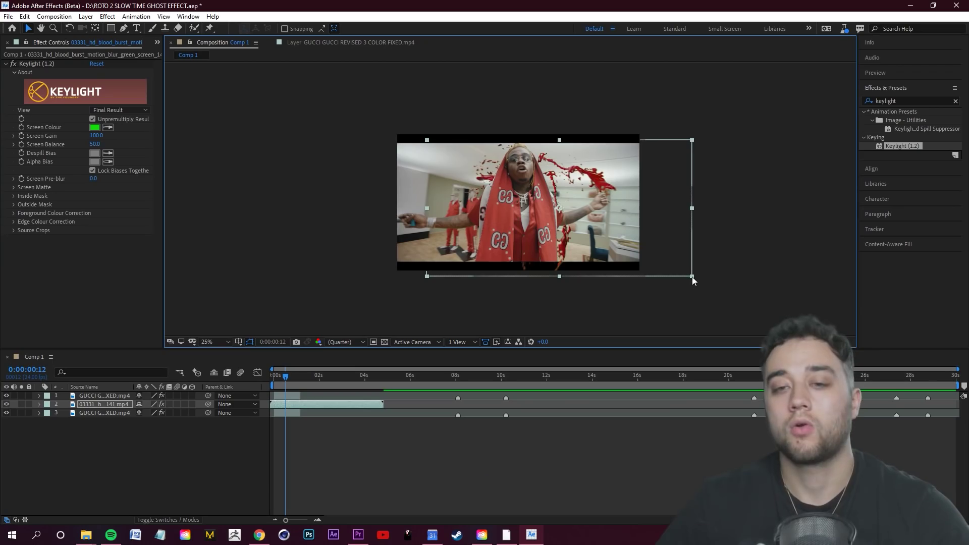
pyautogui.moveTo(692, 276); pyautogui.dragTo(736, 299)
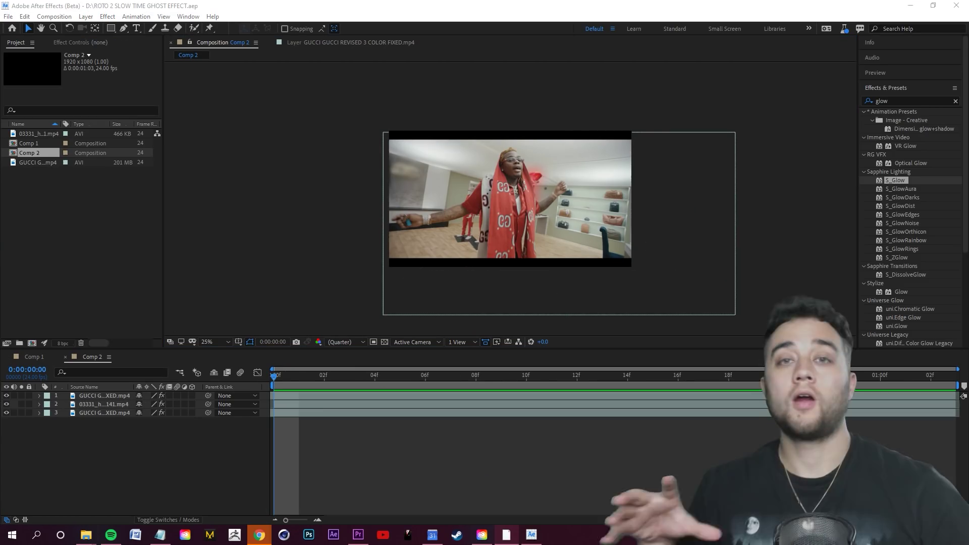
# Step: Scrub Comp 2 to frame 4 and check the cutout with the background layer hidden and shown
pyautogui.click(224, 398)
pyautogui.click(347, 338)
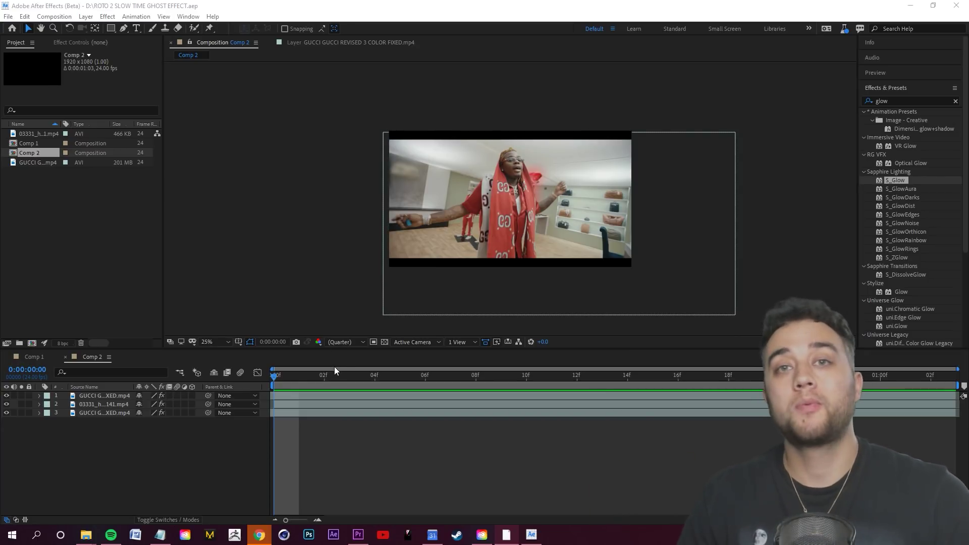
pyautogui.moveTo(290, 386); pyautogui.dragTo(374, 431)
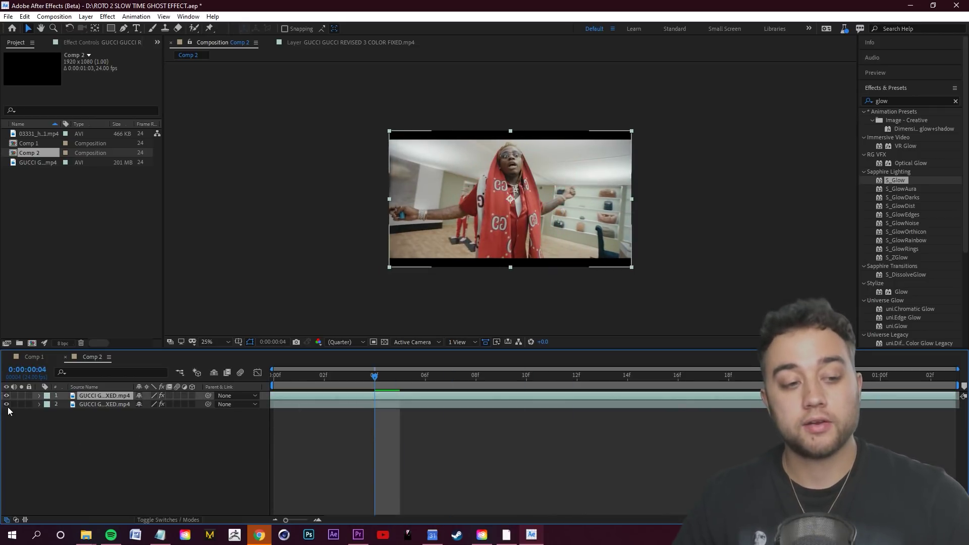
pyautogui.click(7, 404)
pyautogui.click(6, 404)
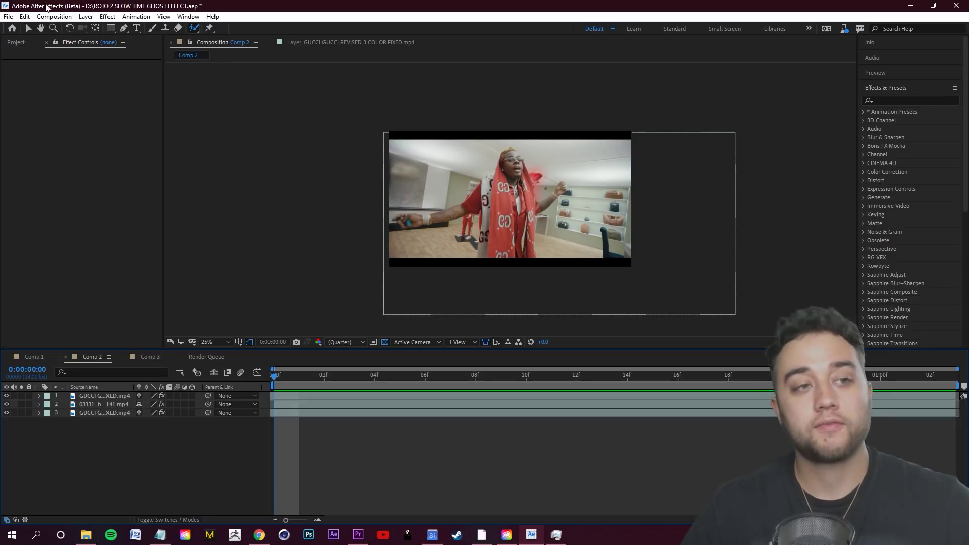
# Step: Hide the blood burst and background layers in Comp 2 so only the rotoscoped cutout layer shows, and select it
pyautogui.moveTo(6, 404); pyautogui.dragTo(7, 415)
pyautogui.click(6, 413)
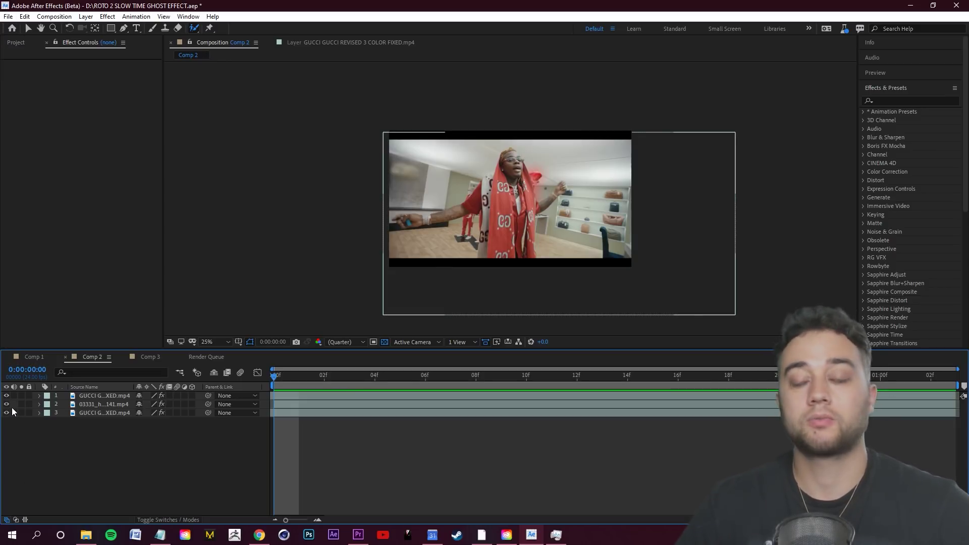
pyautogui.click(89, 413)
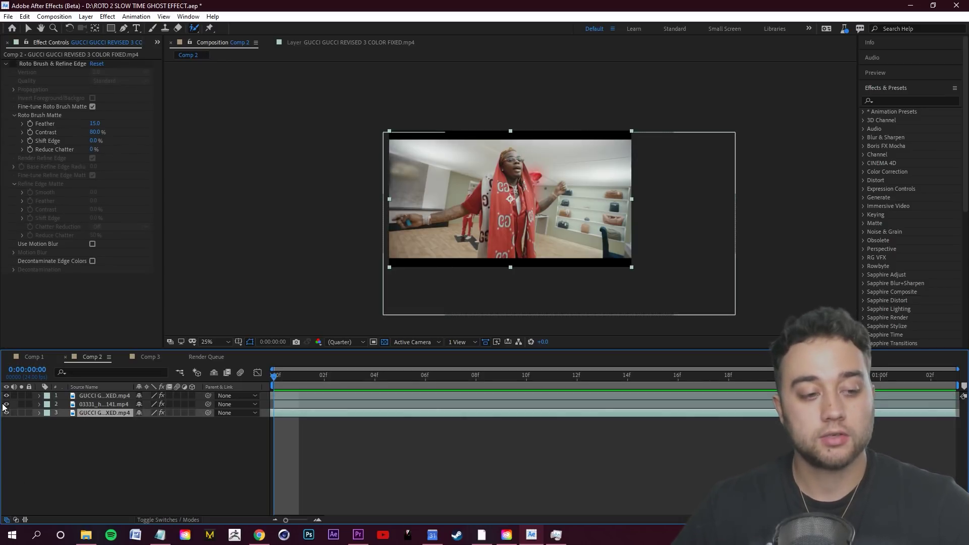
pyautogui.click(7, 413)
pyautogui.click(73, 396)
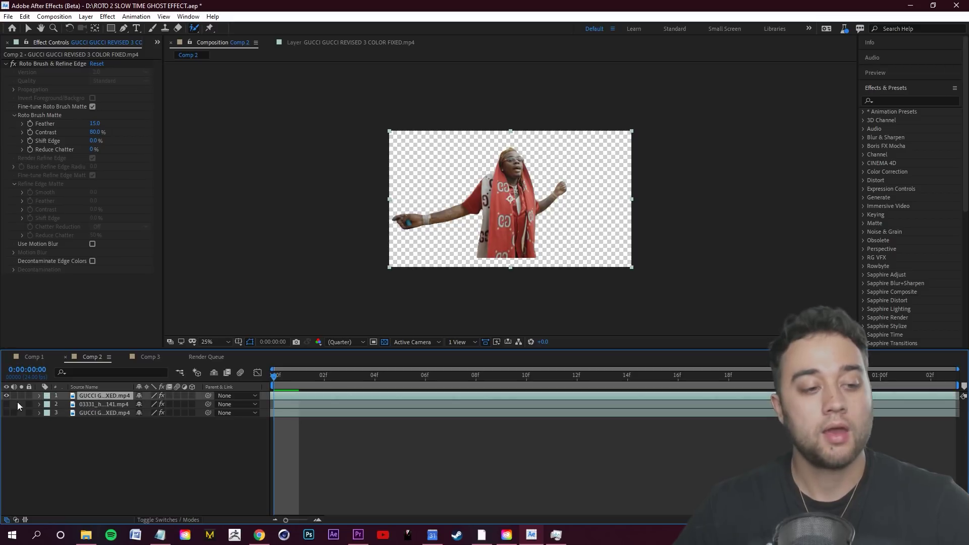
# Step: Add Comp 2 to the Render Queue for export
pyautogui.click(8, 16)
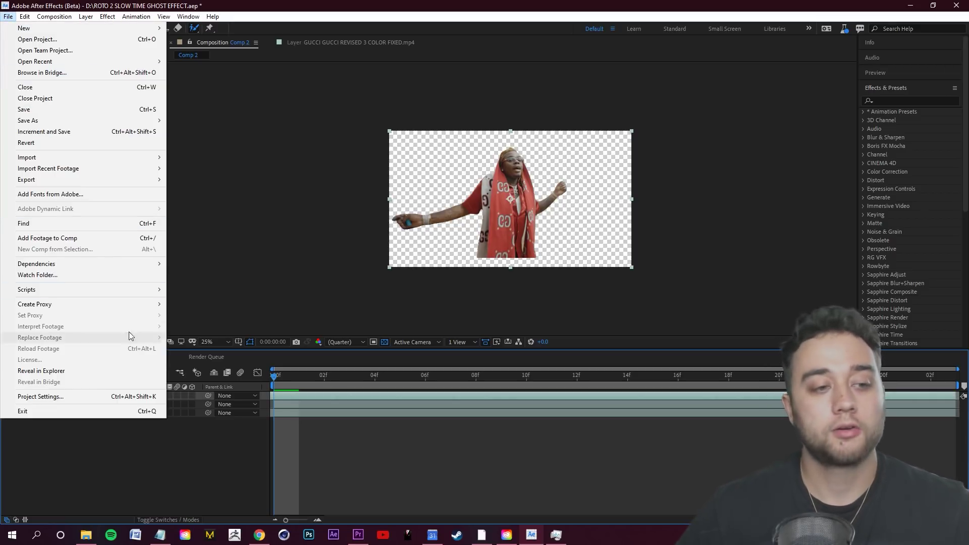
pyautogui.moveTo(125, 182)
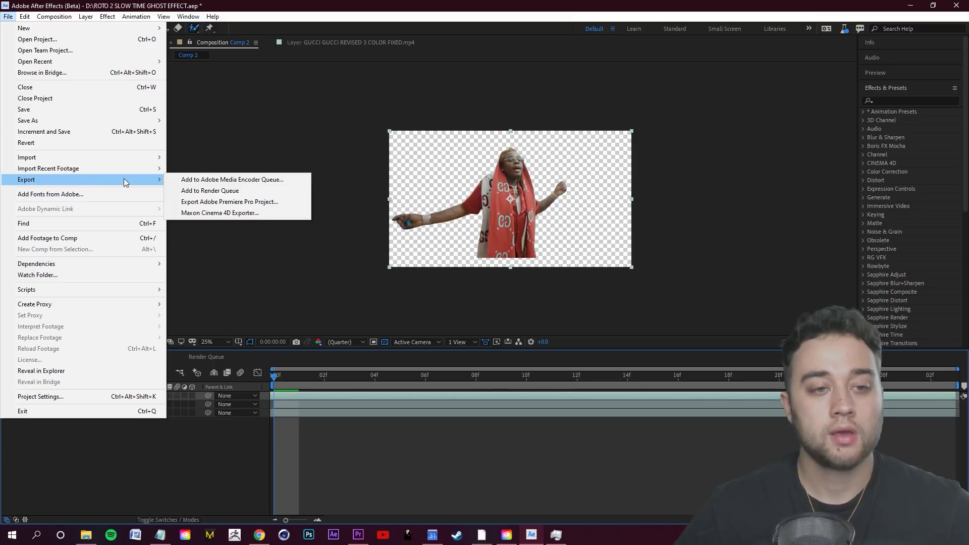
pyautogui.click(220, 191)
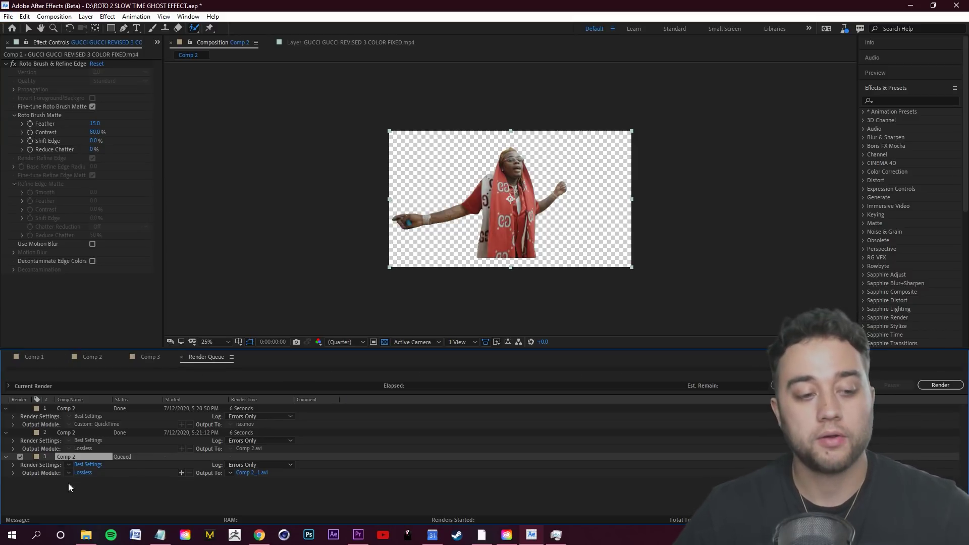
# Step: Set the queued Comp 2 output module to QuickTime format with RGB + Alpha channels
pyautogui.click(83, 473)
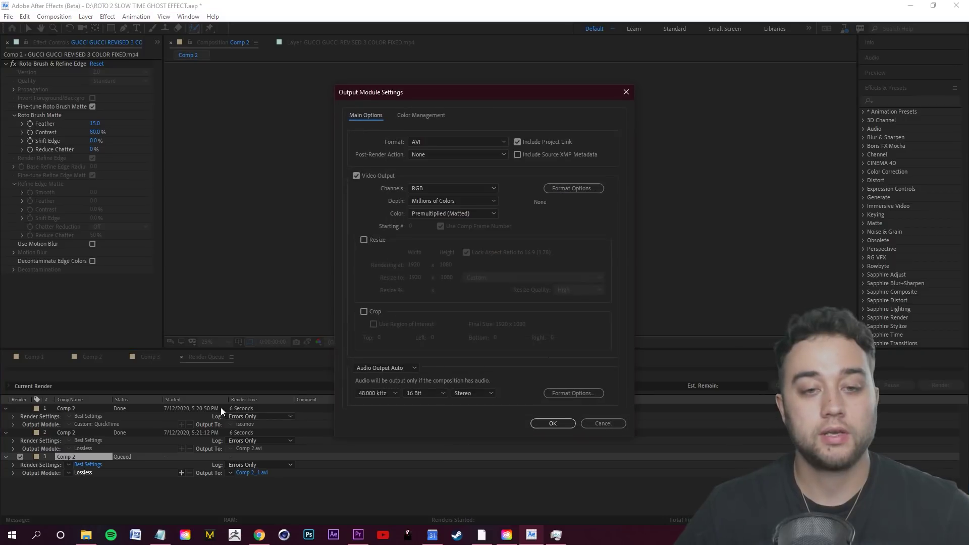
pyautogui.click(441, 144)
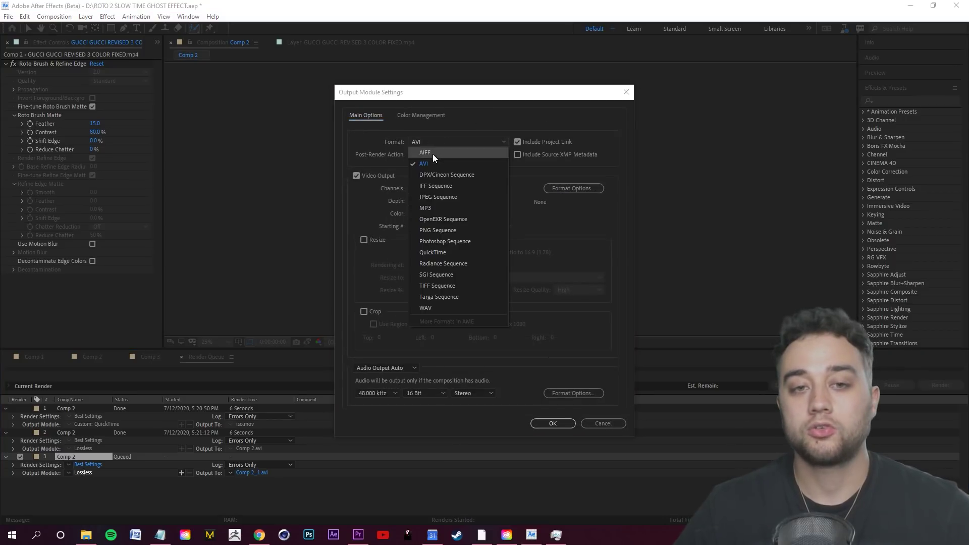
pyautogui.click(442, 252)
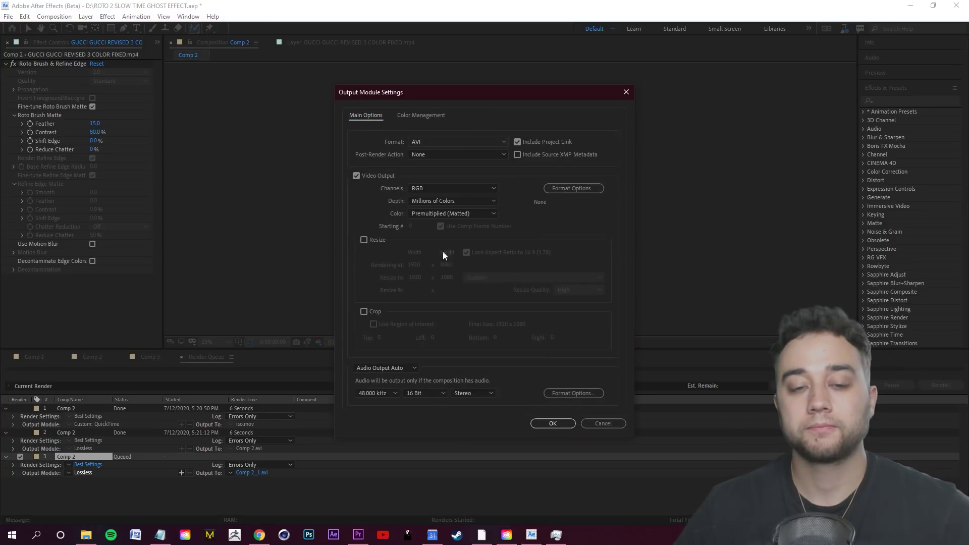
pyautogui.click(422, 189)
pyautogui.click(431, 221)
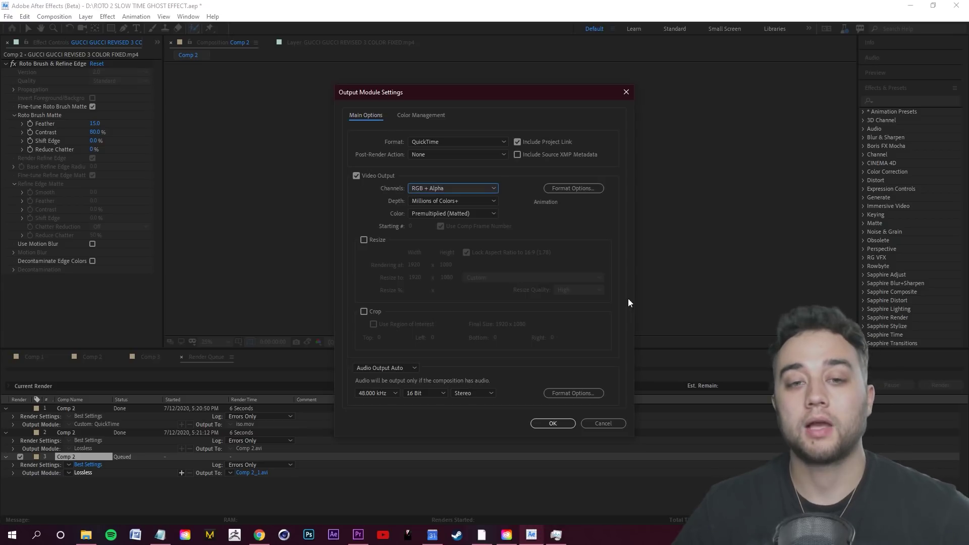
pyautogui.click(553, 423)
# Step: Save the output as Comp 2_1 in the ROTO 2 GHOST TRAIL TUT folder and render it
pyautogui.click(261, 471)
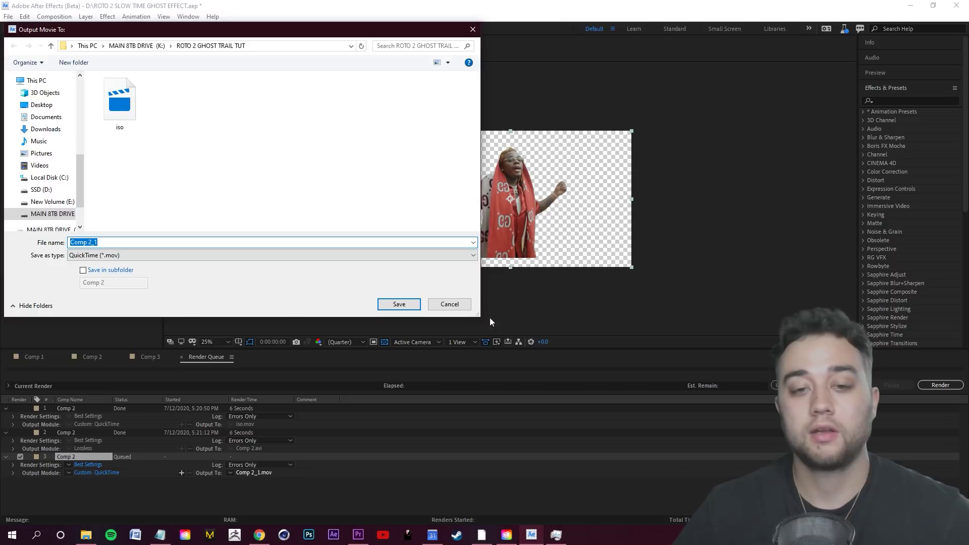
pyautogui.press('Return')
pyautogui.click(940, 385)
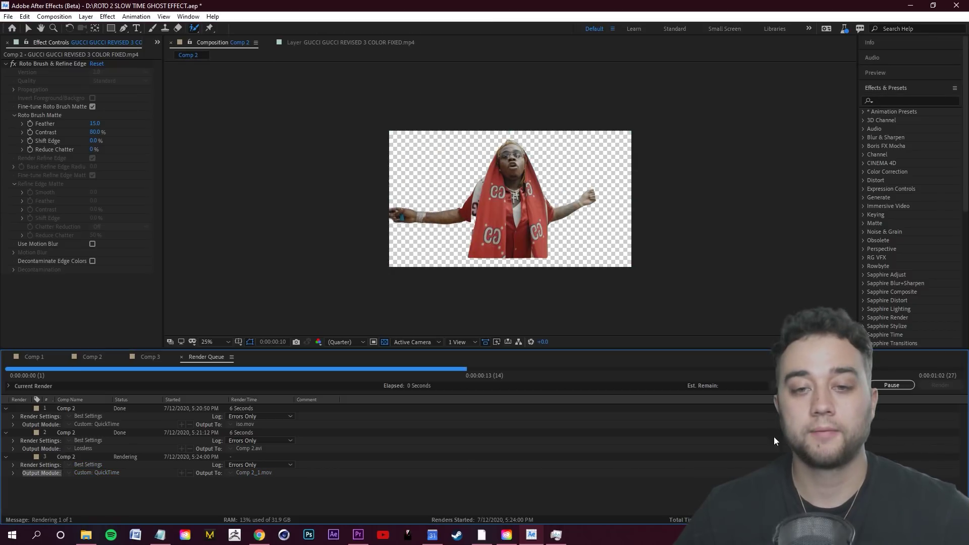
# Step: In Comp 2, hide the rotoscoped cutout layer, show the original GUCCI footage in layer 3 and select it
pyautogui.click(95, 358)
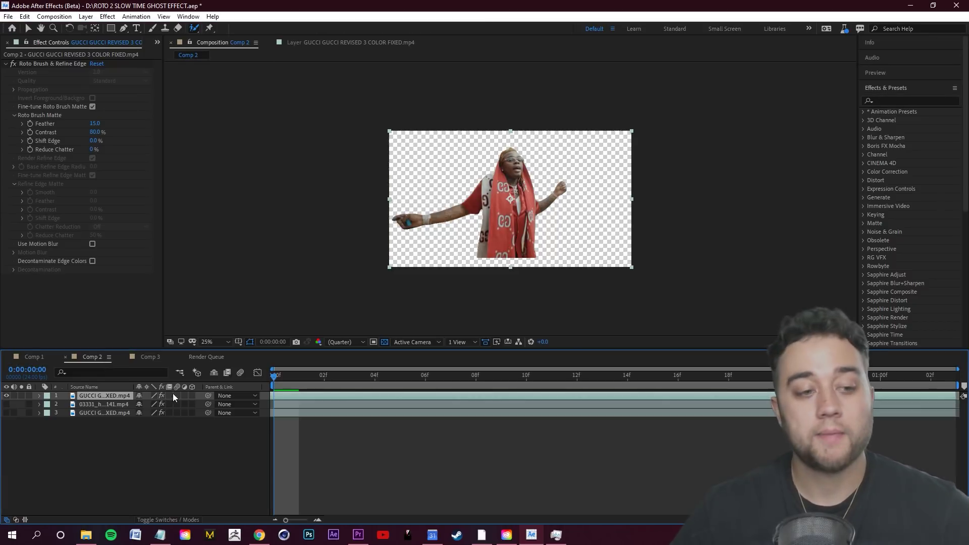
pyautogui.click(7, 395)
pyautogui.click(6, 413)
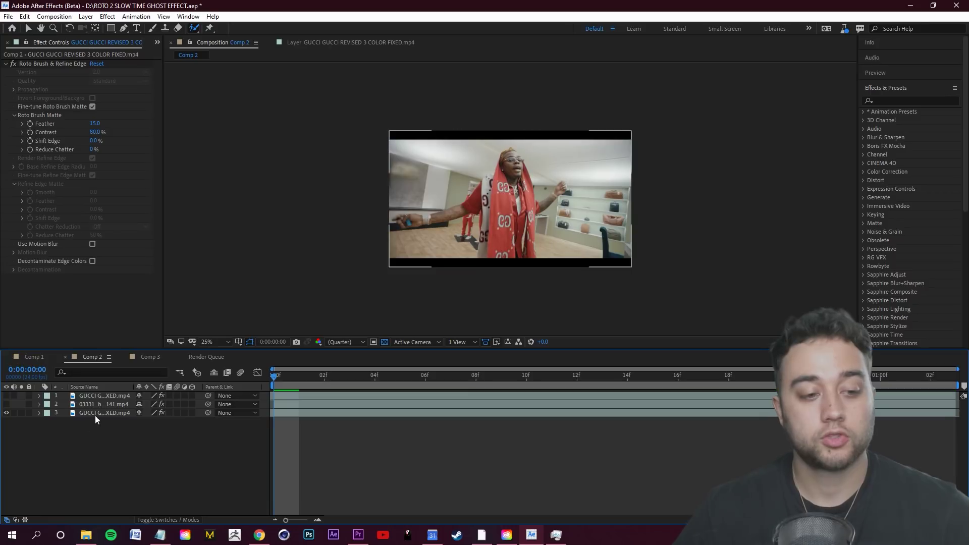
pyautogui.click(94, 414)
# Step: Add Comp 2 to the Render Queue and render it as Comp 2_1.avi with the Lossless output module
pyautogui.click(9, 16)
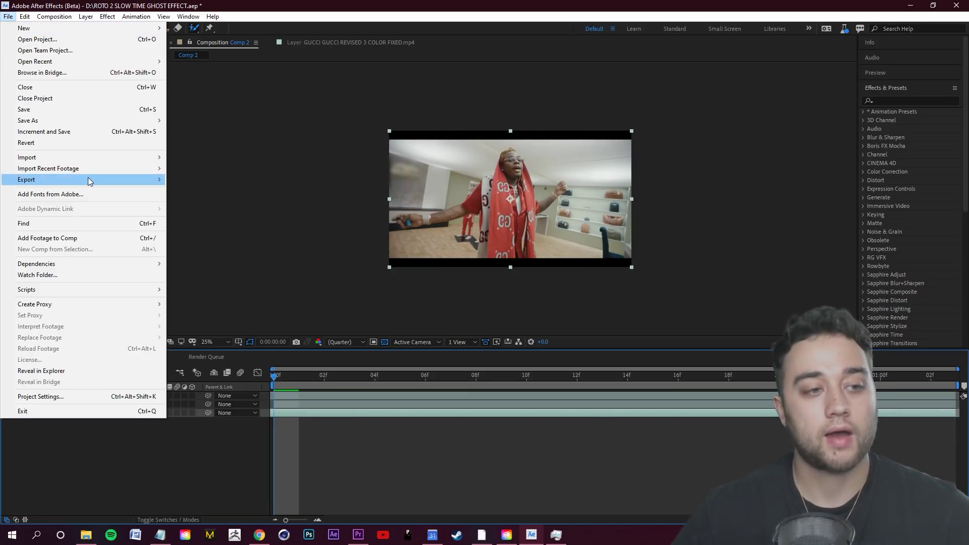
pyautogui.moveTo(108, 179)
pyautogui.click(215, 190)
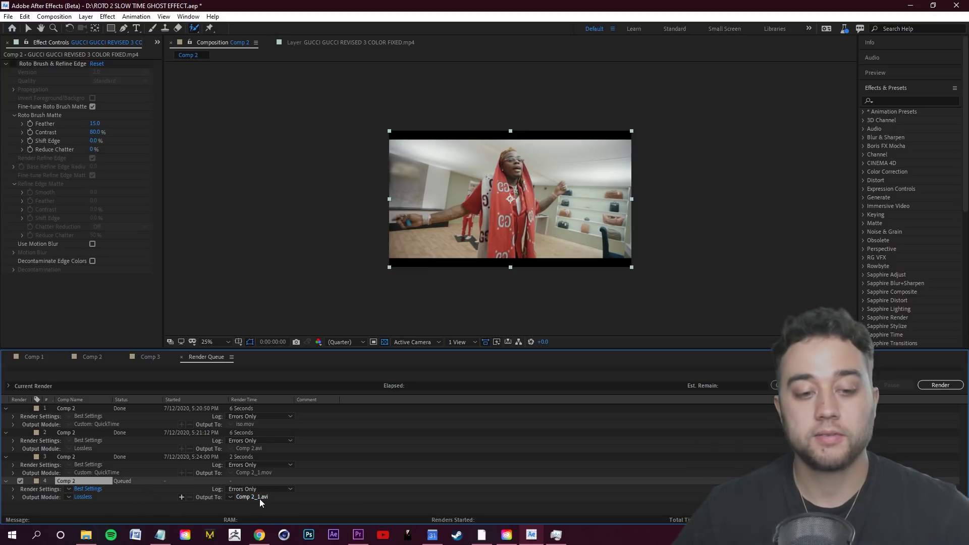
pyautogui.click(940, 385)
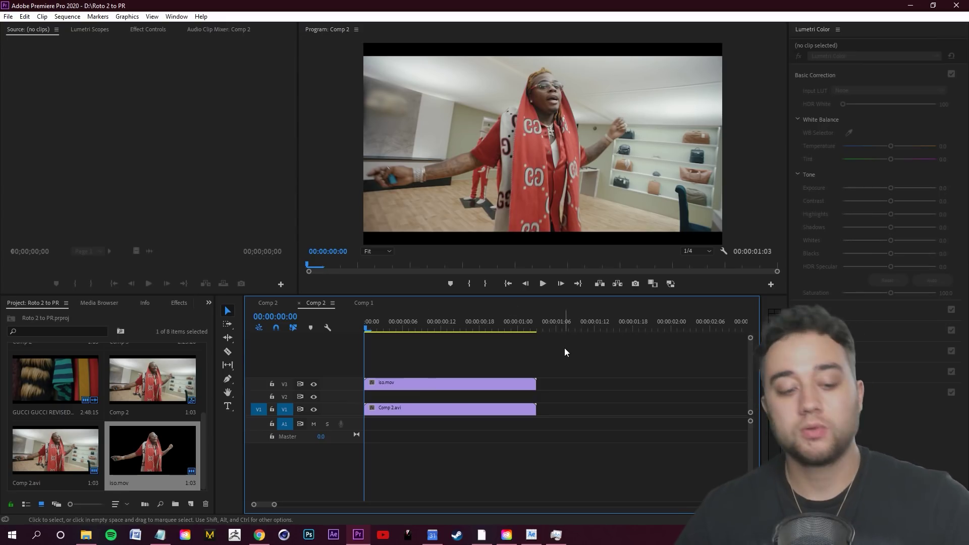
# Step: In Premiere Pro, save the Roto 2 to PR project and play back the Comp 2 sequence
pyautogui.hotkey('ctrl', 's')
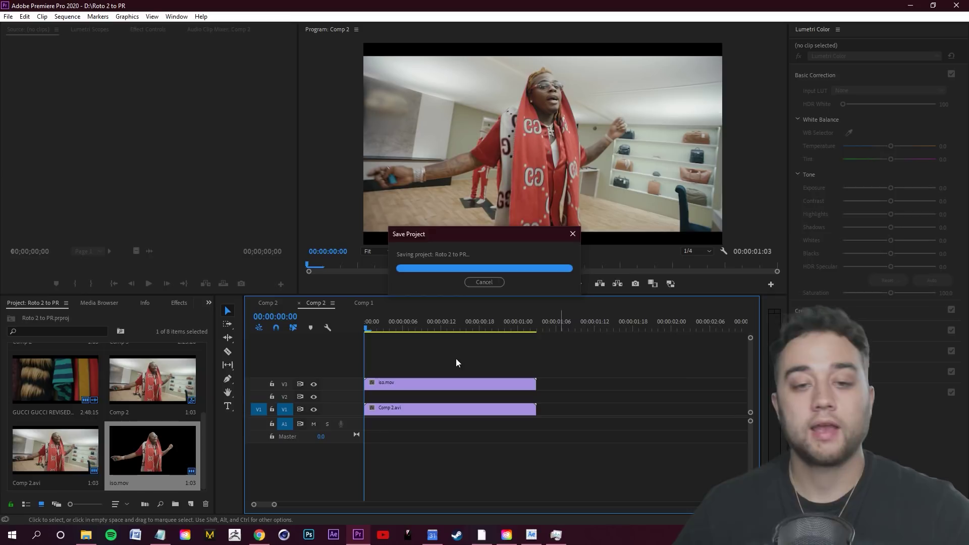
pyautogui.press('space')
pyautogui.moveTo(461, 329); pyautogui.dragTo(364, 336)
pyautogui.click(516, 364)
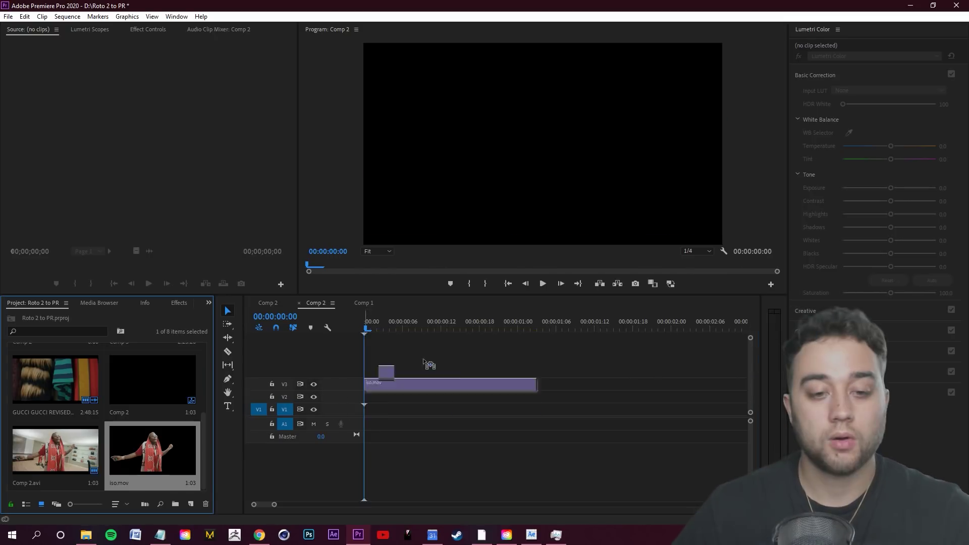
# Step: Place iso.mov on track V3 at the sequence start, preview the cutout, and add Comp 2.avi on V1 beneath it
pyautogui.moveTo(429, 364); pyautogui.dragTo(428, 366)
pyautogui.press('space')
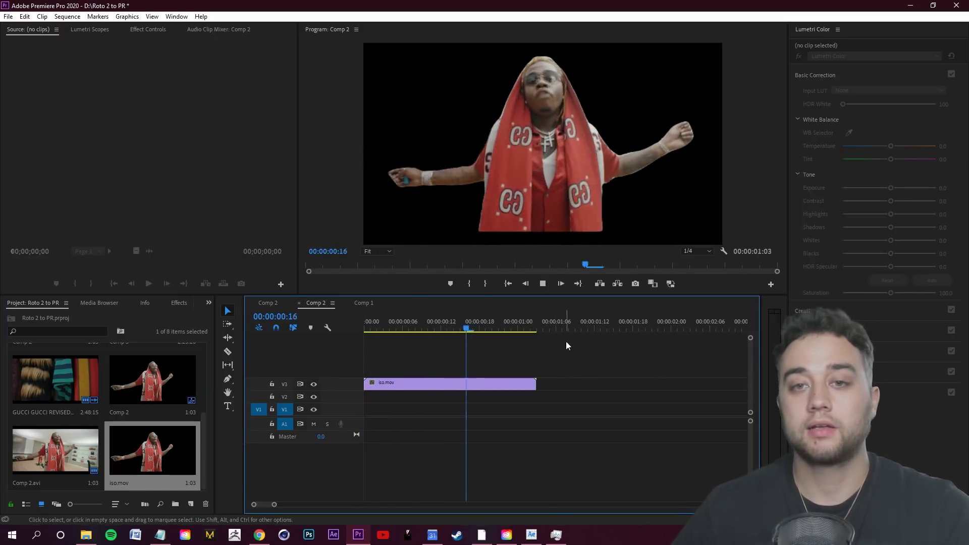
pyautogui.moveTo(543, 327); pyautogui.dragTo(459, 330)
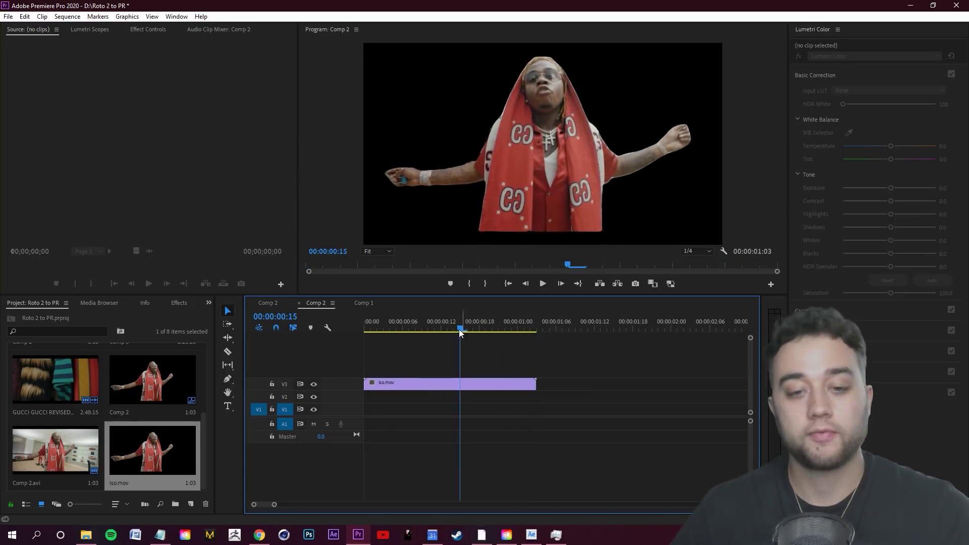
pyautogui.press('Home')
pyautogui.moveTo(41, 443); pyautogui.dragTo(383, 409)
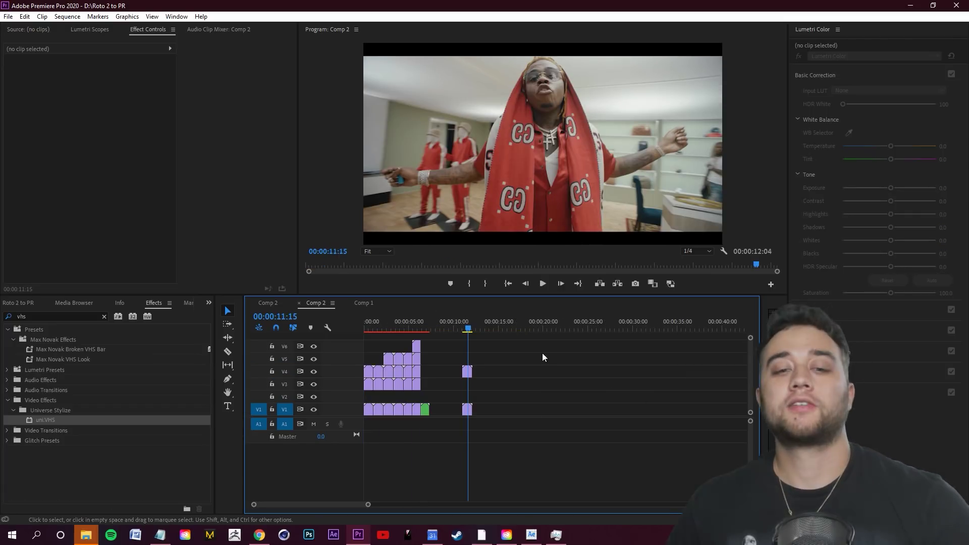
# Step: Play the Comp 2 sequence from its start to review the prepared effect examples
pyautogui.press('=')
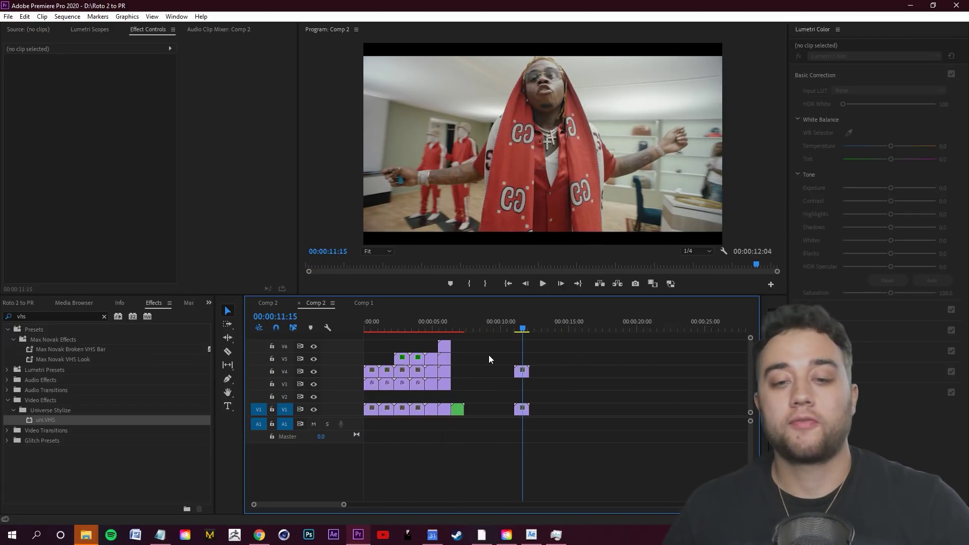
pyautogui.press('Home')
pyautogui.click(432, 354)
pyautogui.click(730, 359)
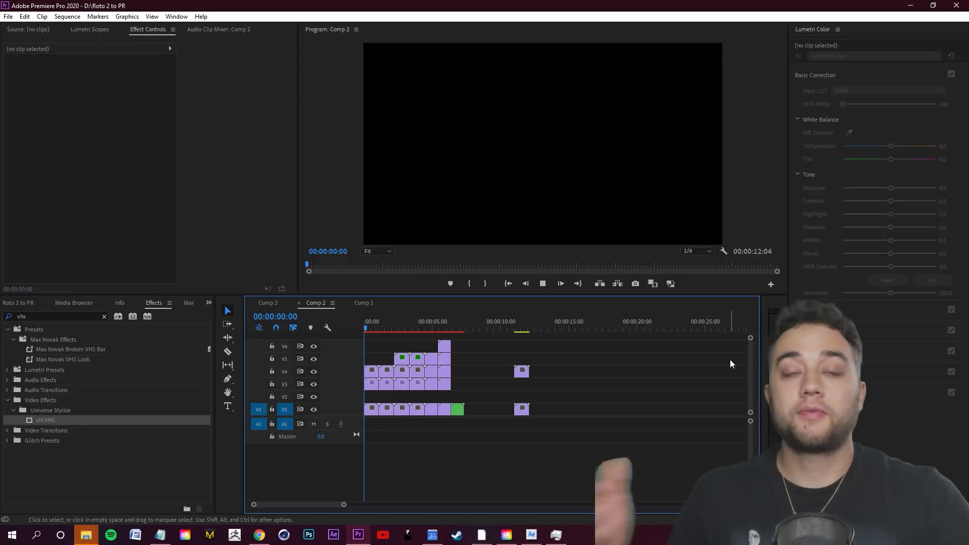
pyautogui.press('space')
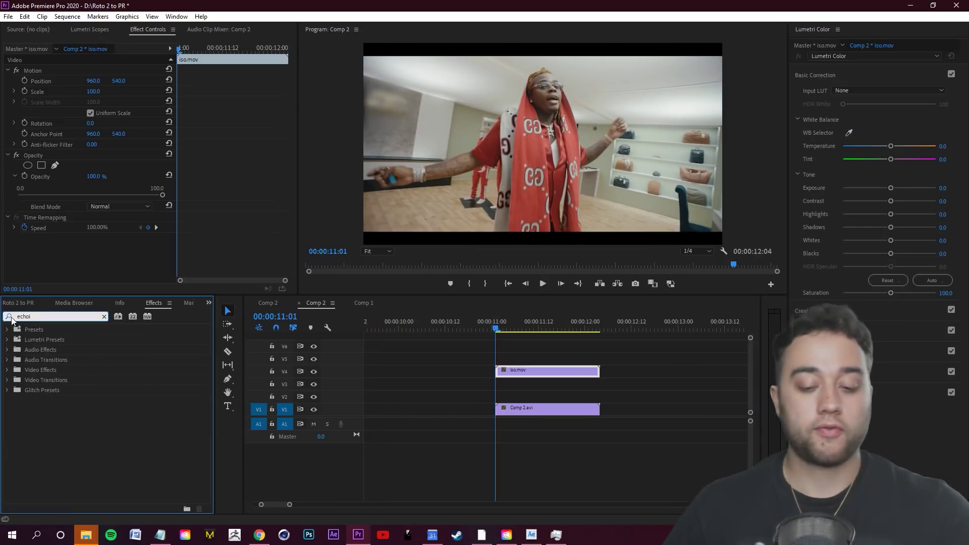
# Step: Find the Echo effect by searching for "echo", and duplicate the iso.mov clip from track V5 onto V3
pyautogui.press('BackSpace')
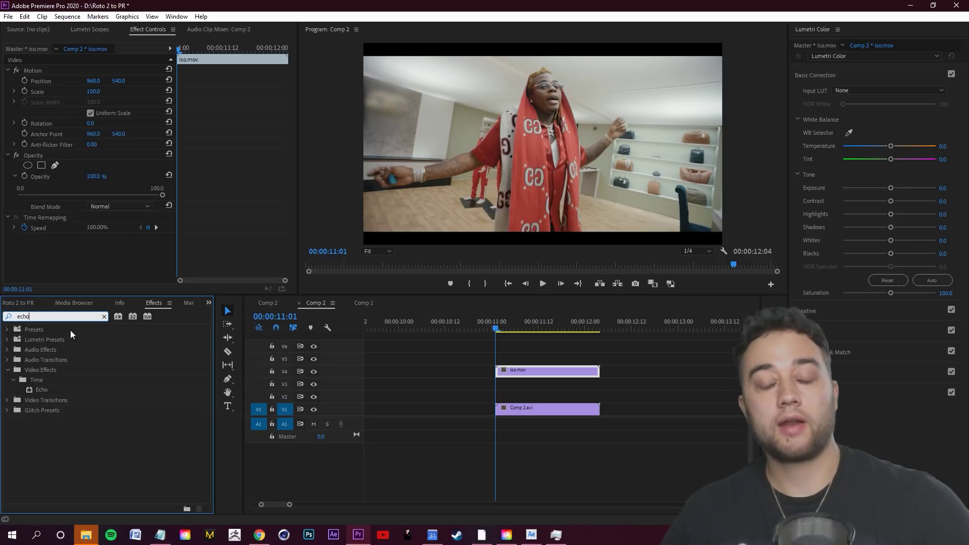
pyautogui.click(41, 389)
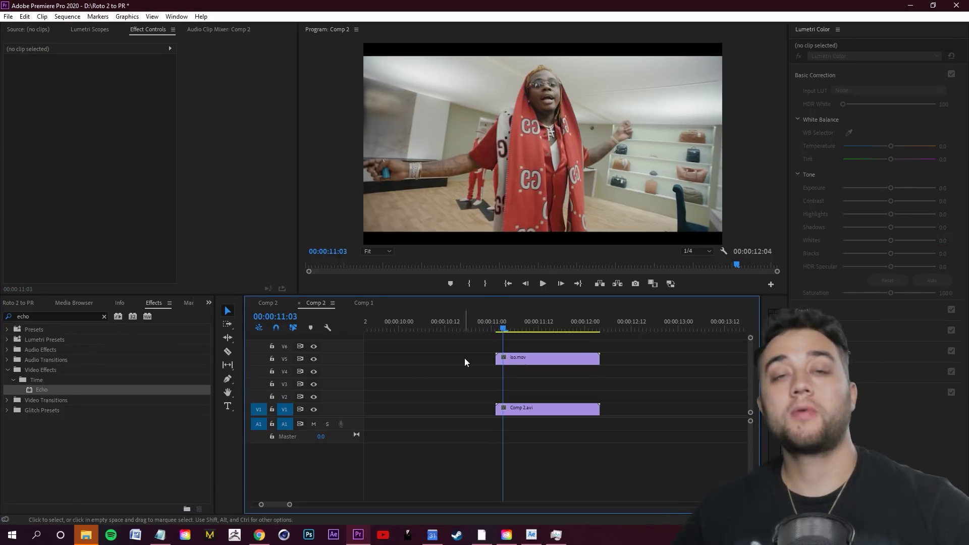
pyautogui.click(523, 355)
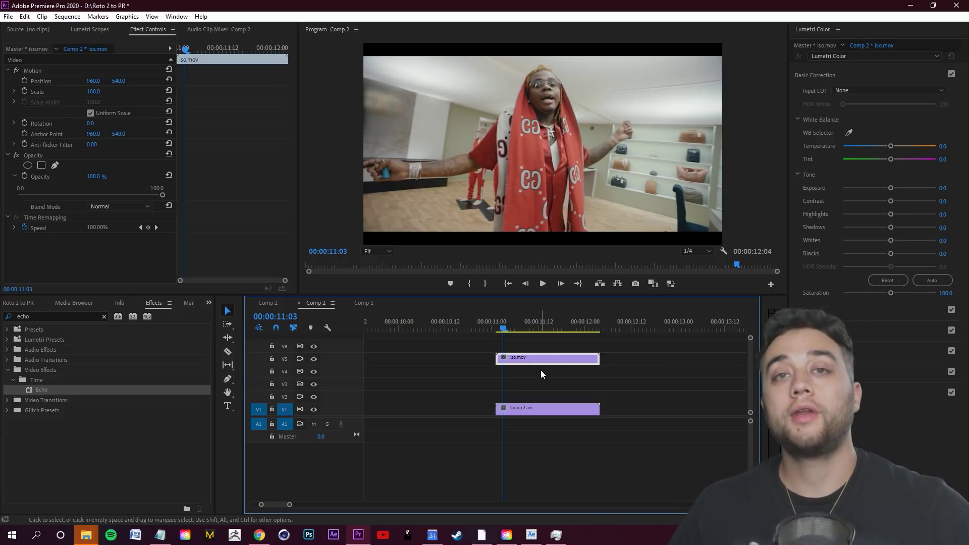
pyautogui.moveTo(544, 358); pyautogui.dragTo(547, 386)
# Step: Isolate the stacked clips by toggling the visibility of tracks V1, V3 and V5, ending with all tracks shown
pyautogui.click(313, 409)
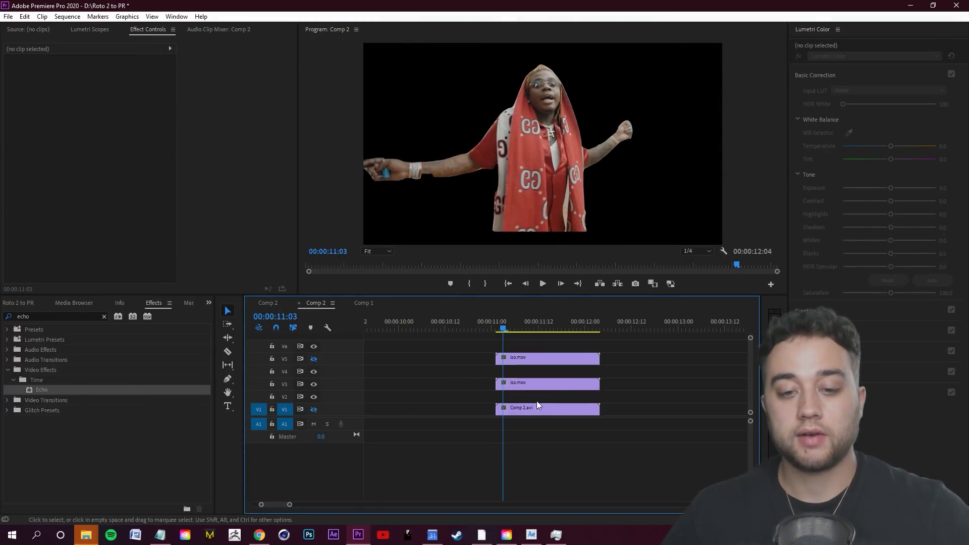
pyautogui.click(556, 383)
pyautogui.click(313, 384)
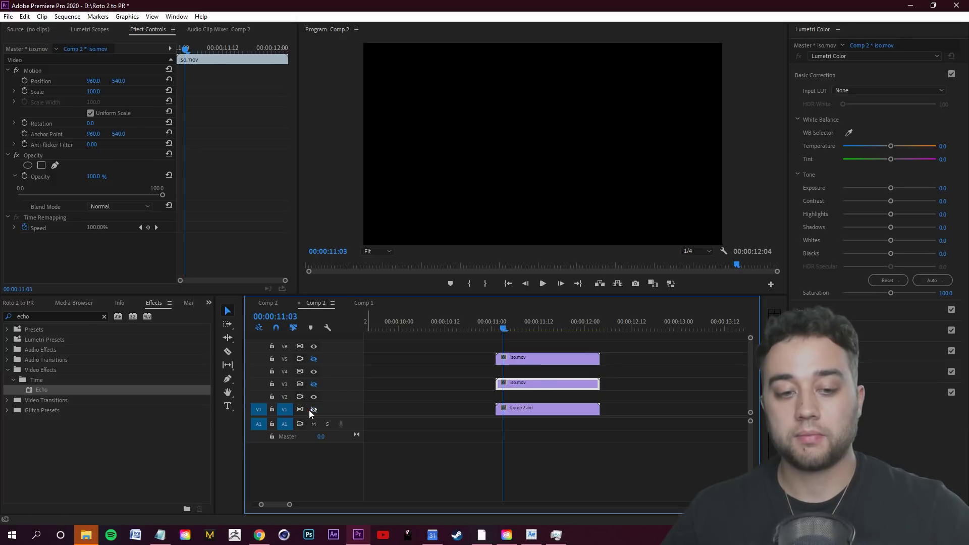
pyautogui.click(313, 409)
pyautogui.click(314, 384)
pyautogui.click(313, 359)
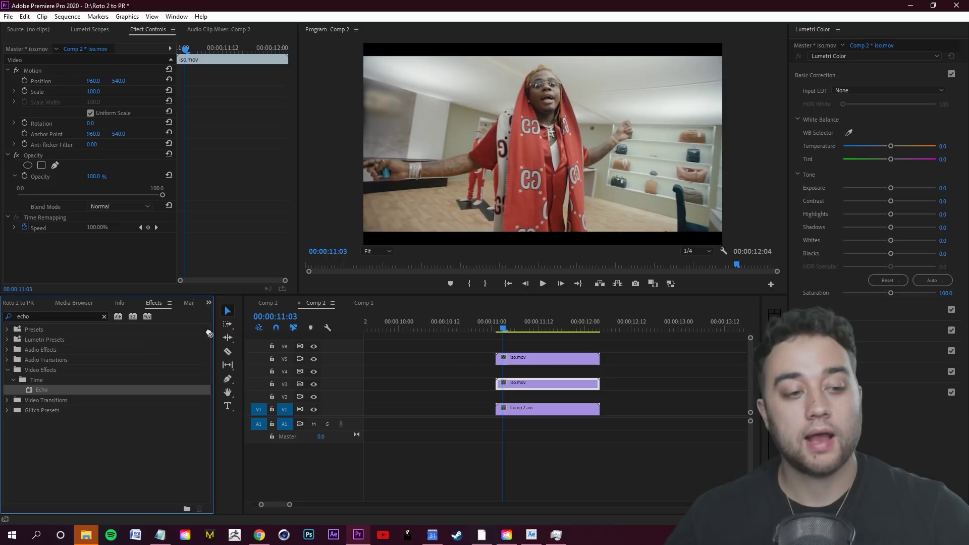
# Step: Apply the Echo effect to the iso.mov clip on V3 and preview the result, including in an enlarged program view
pyautogui.moveTo(530, 387); pyautogui.dragTo(531, 387)
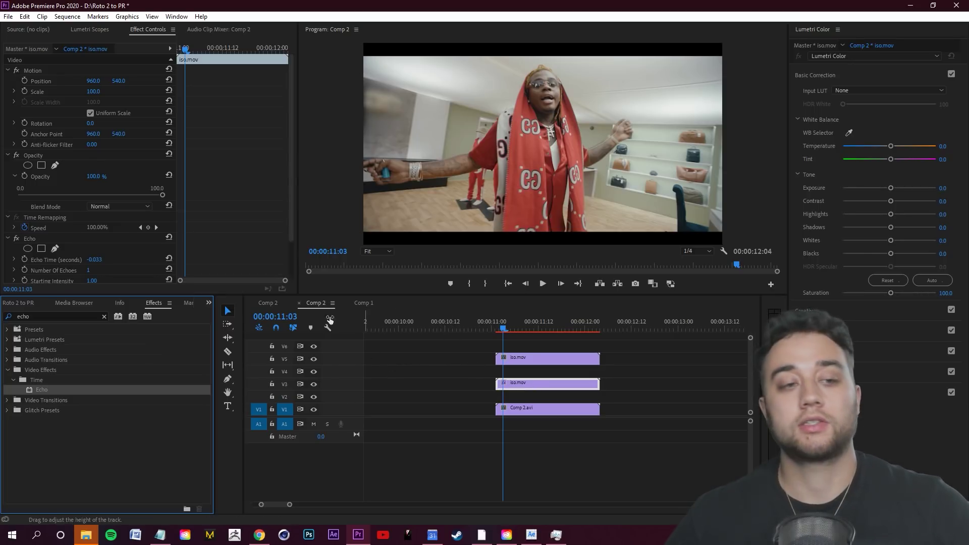
pyautogui.scroll(-3, 269, 222)
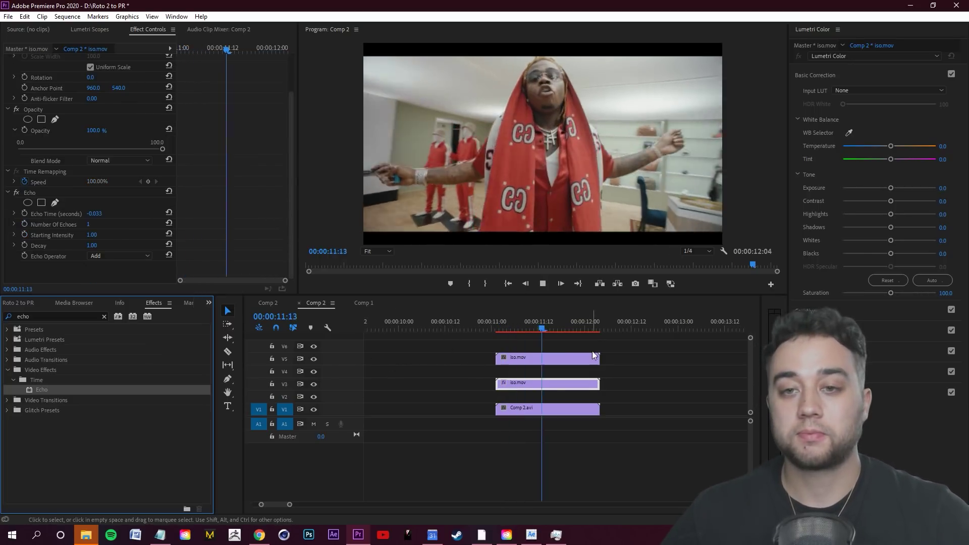
pyautogui.moveTo(586, 331); pyautogui.dragTo(491, 331)
pyautogui.press('space')
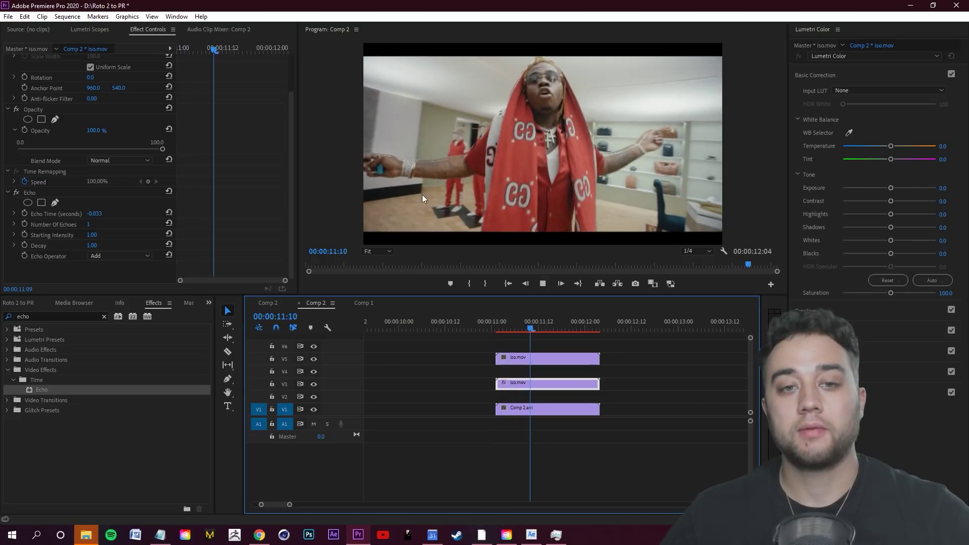
pyautogui.press('`')
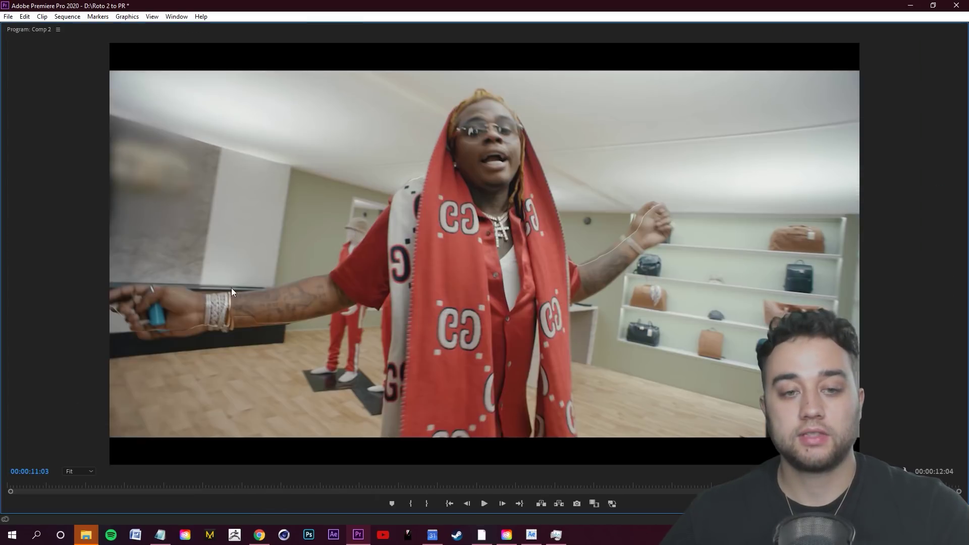
pyautogui.press('`')
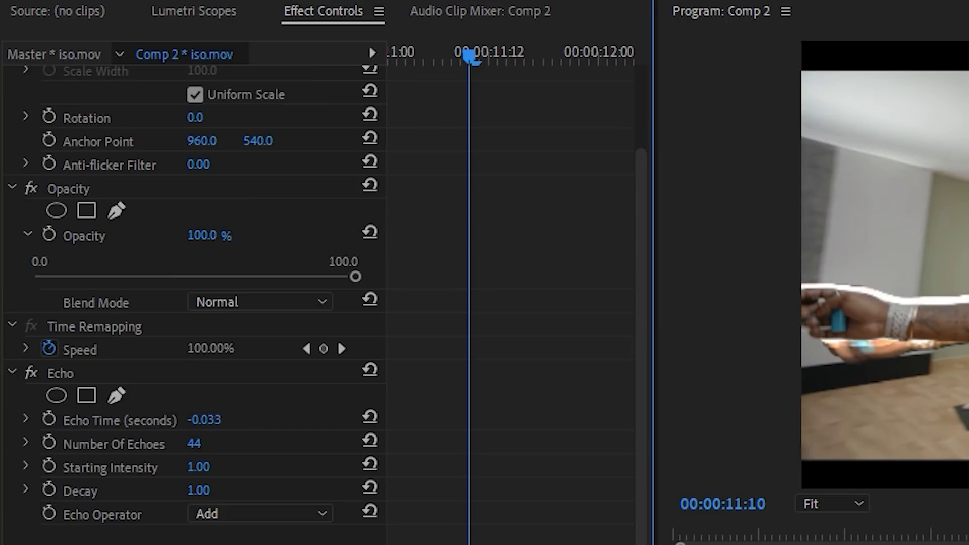
# Step: Set the Echo effect's Number Of Echoes to 10 on the V3 iso.mov clip
pyautogui.moveTo(190, 443); pyautogui.dragTo(182, 443)
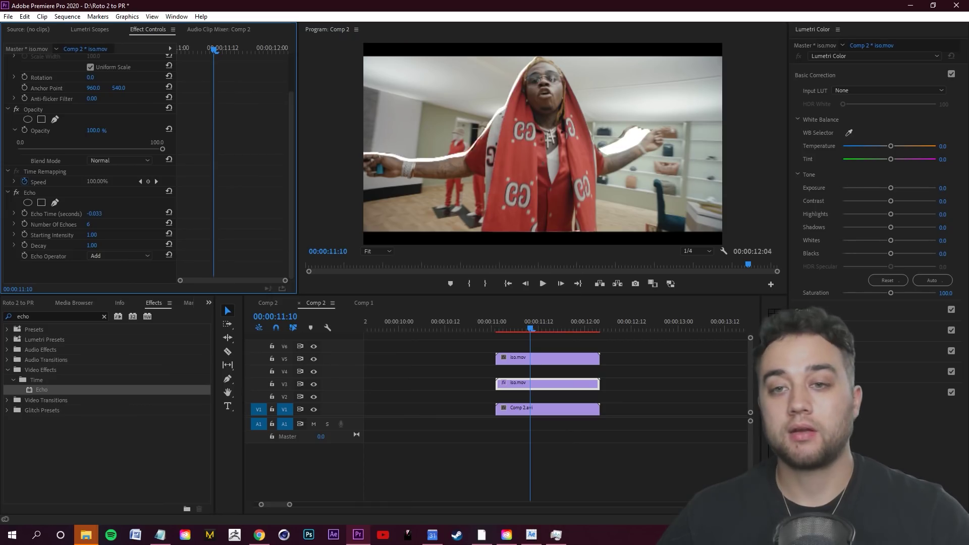
pyautogui.click(14, 224)
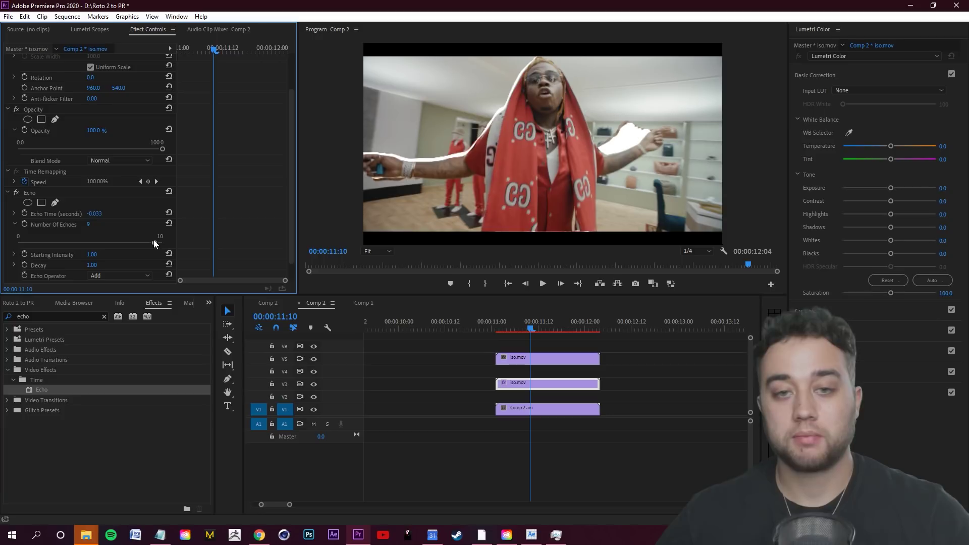
pyautogui.moveTo(154, 242); pyautogui.dragTo(163, 242)
pyautogui.scroll(-1, 228, 227)
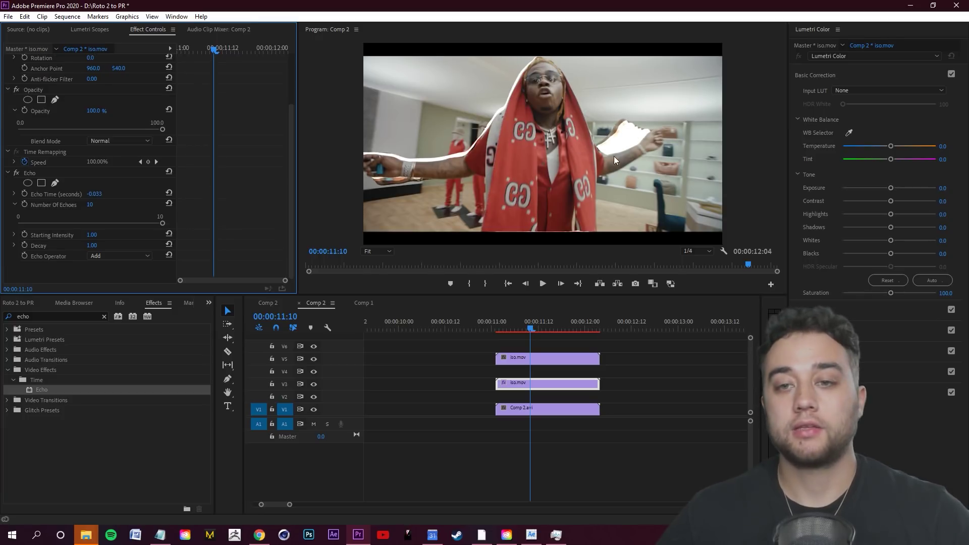
# Step: Try out Composite In Back, Screen, Blend and Composite In Front as the Echo Operator and compare their looks
pyautogui.click(132, 256)
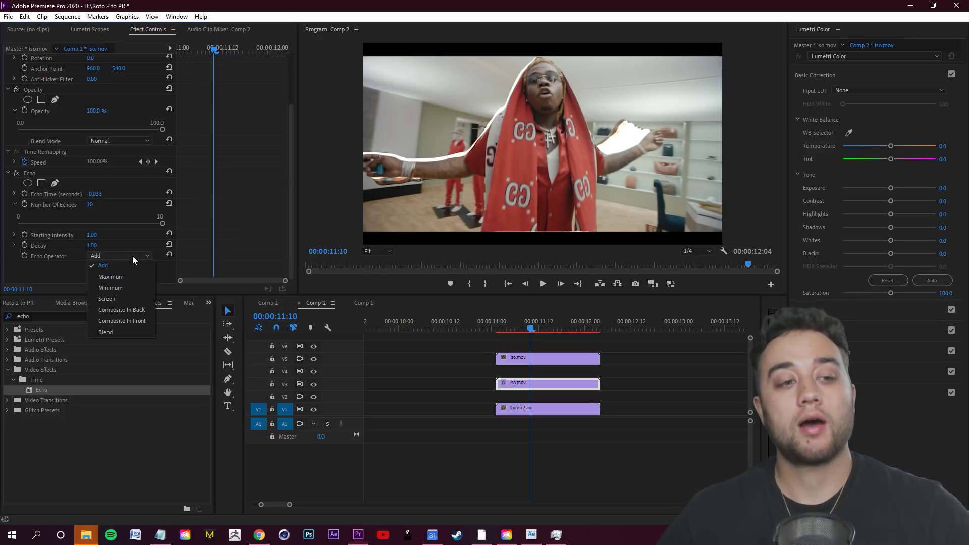
pyautogui.click(130, 309)
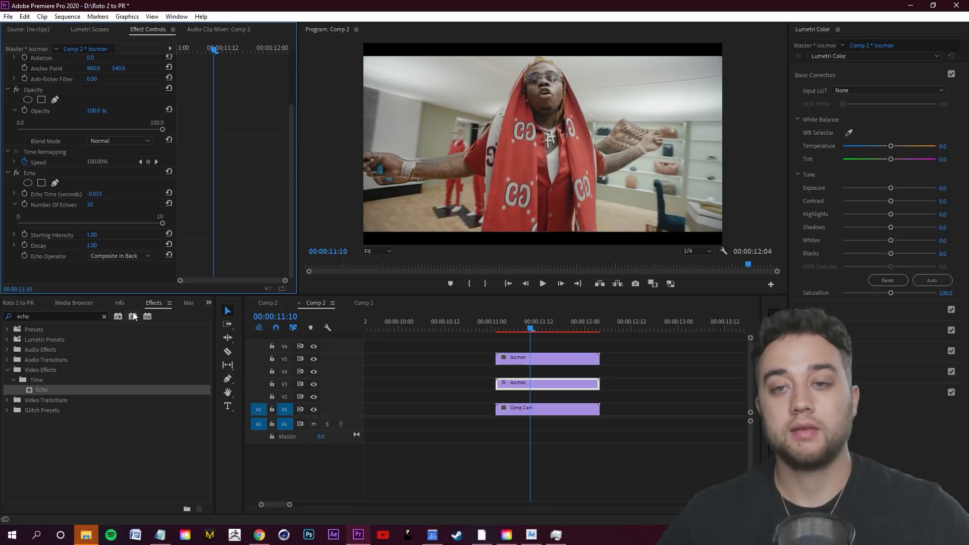
pyautogui.click(130, 256)
pyautogui.click(127, 299)
pyautogui.click(137, 255)
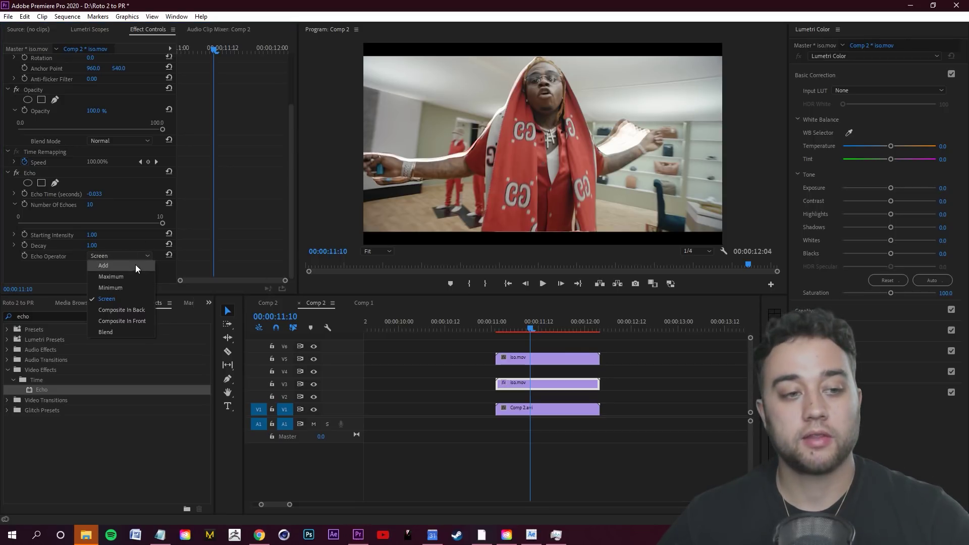
pyautogui.click(124, 332)
pyautogui.click(108, 258)
pyautogui.click(135, 312)
pyautogui.click(126, 257)
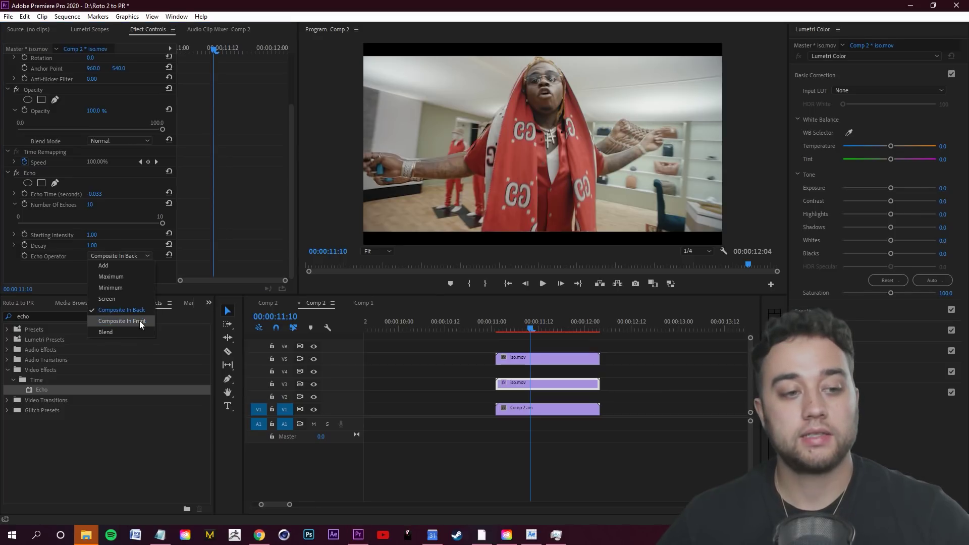
pyautogui.click(142, 319)
pyautogui.press('space')
pyautogui.click(119, 256)
pyautogui.click(123, 299)
# Step: Set the Echo Operator to Composite In Back and inspect the arm trails in an enlarged program view
pyautogui.click(116, 257)
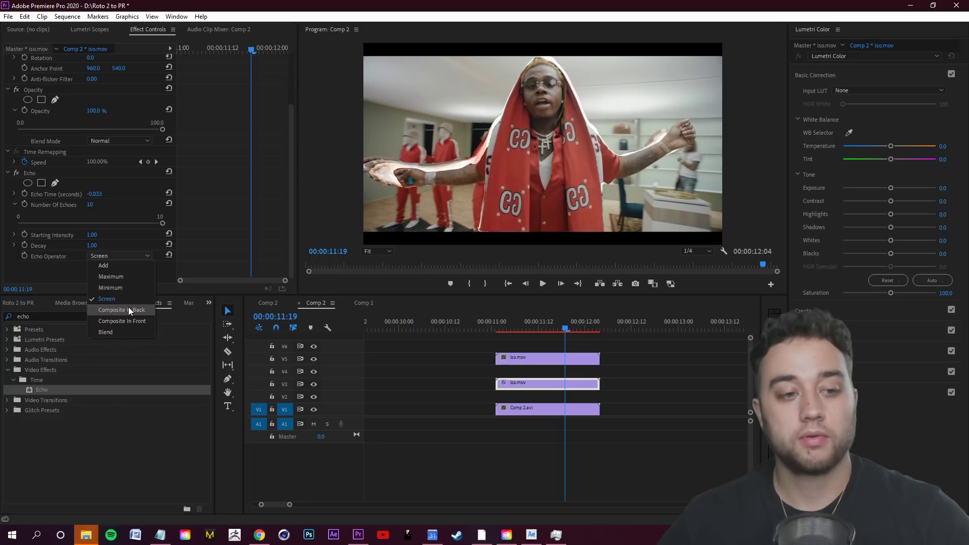
pyautogui.click(129, 309)
pyautogui.click(525, 333)
pyautogui.press('`')
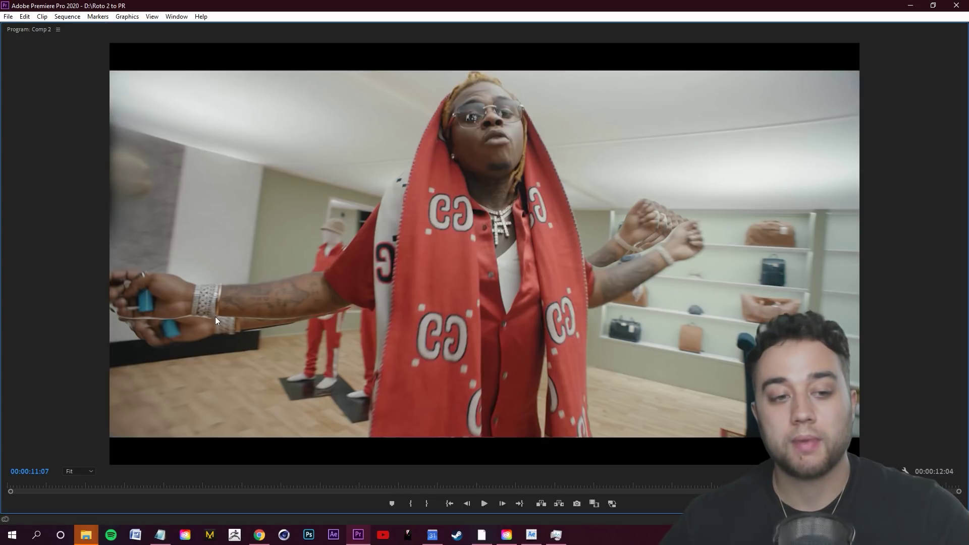
pyautogui.press('`')
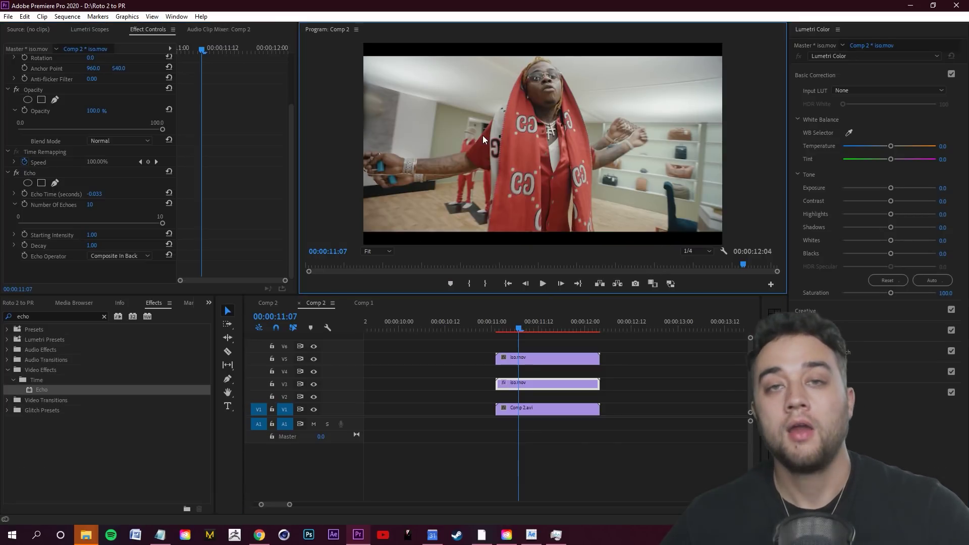
# Step: Replace the effects search with "blur", apply Camera Blur to the V3 iso.mov clip, and preview it in an enlarged program view
pyautogui.click(615, 371)
pyautogui.moveTo(51, 316); pyautogui.dragTo(1, 304)
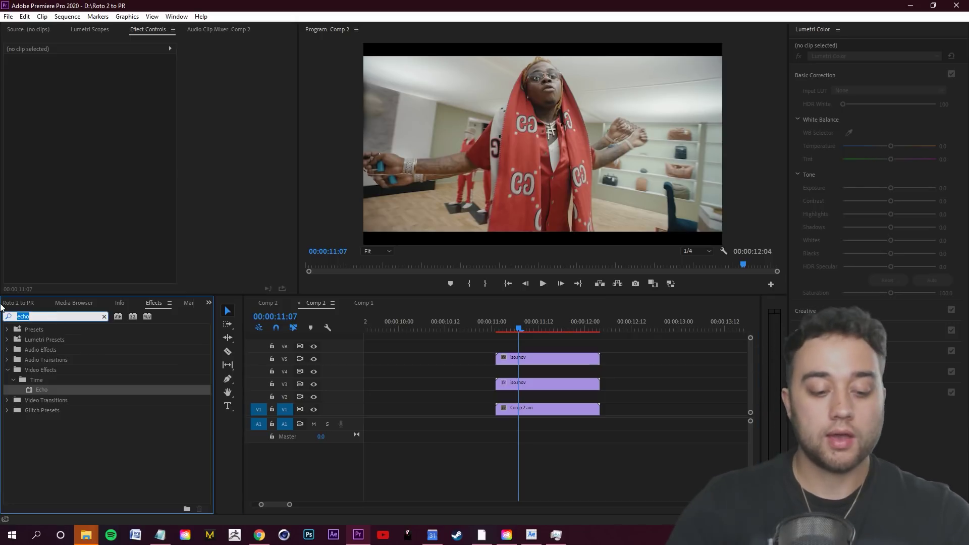
pyautogui.press('BackSpace')
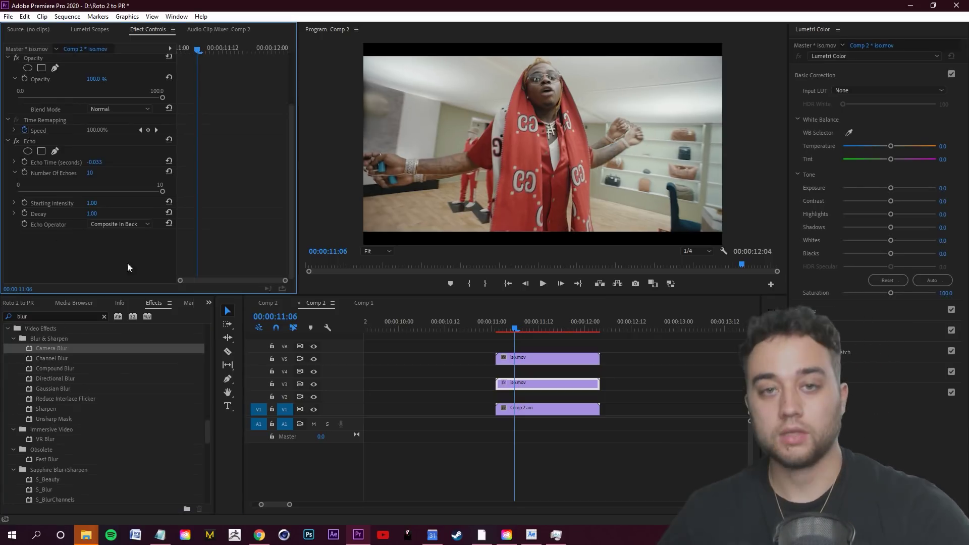
pyautogui.press('space')
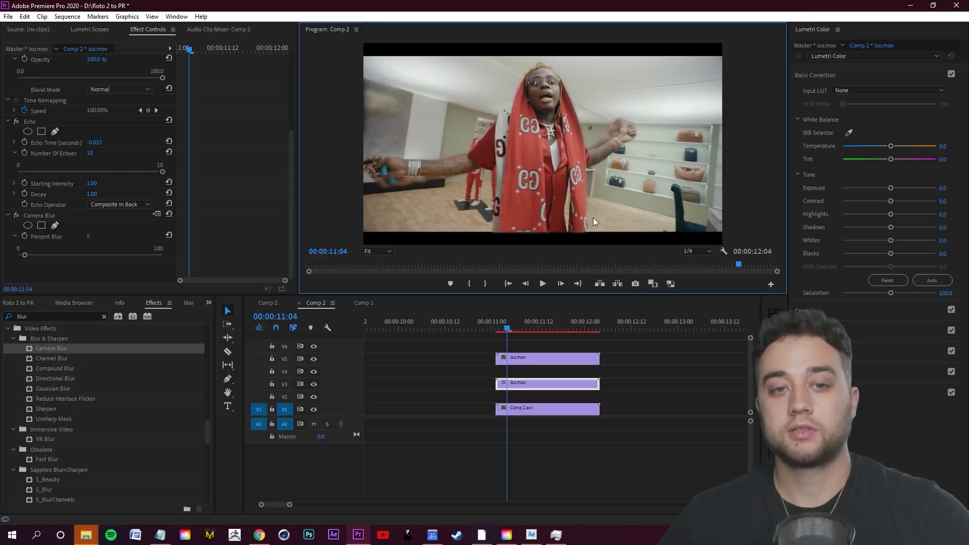
pyautogui.press('`')
pyautogui.press('space')
pyautogui.press('`')
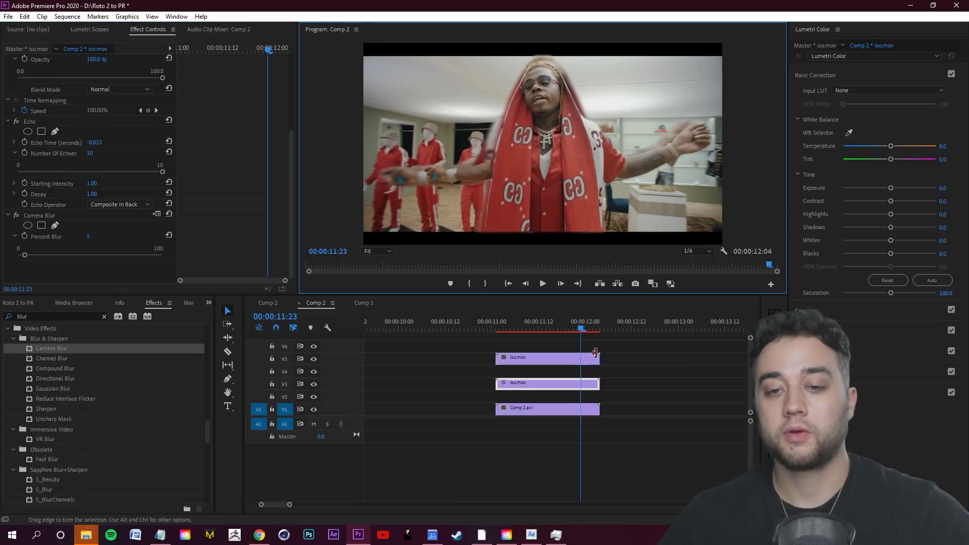
# Step: Try a Camera Blur Percent Blur of 2 on the V3 iso.mov clip and play back the result
pyautogui.click(26, 254)
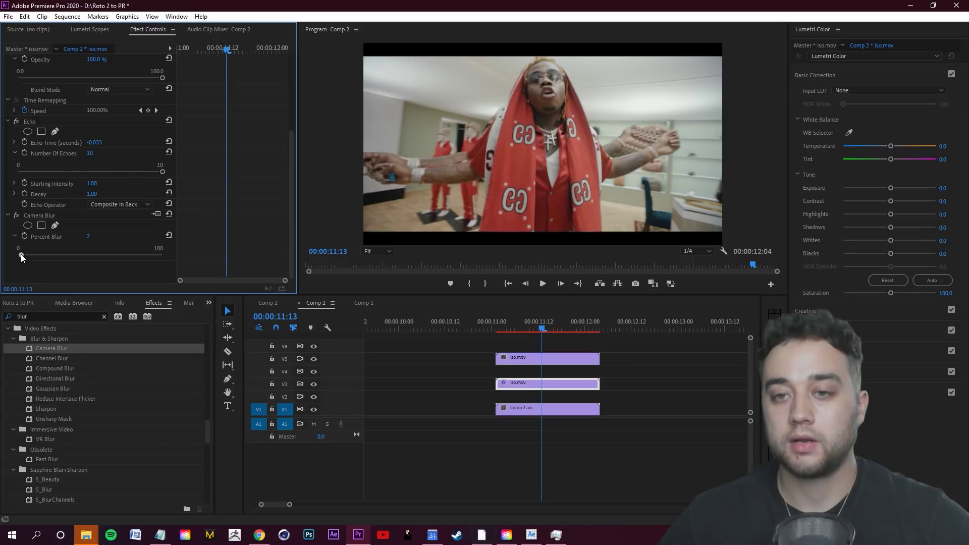
pyautogui.click(618, 346)
pyautogui.press('space')
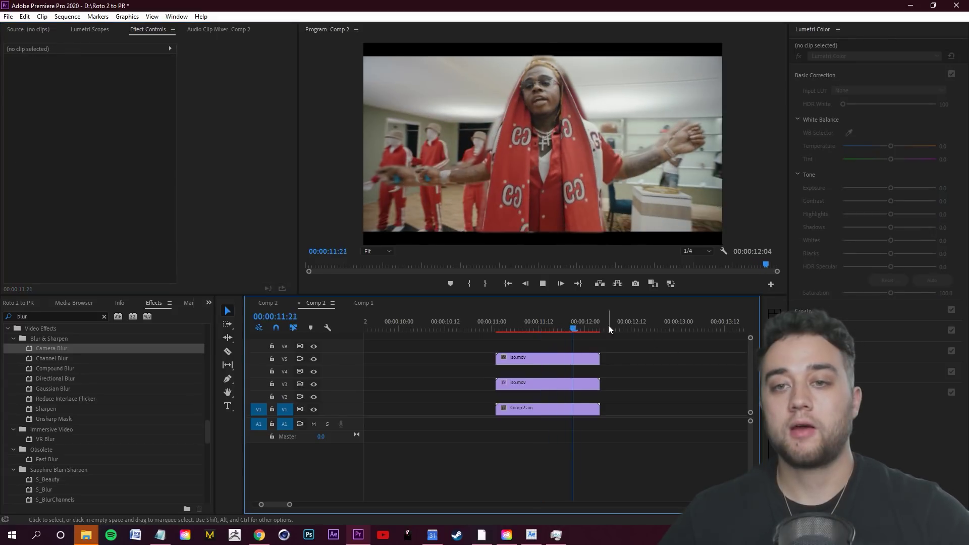
# Step: Replay the three stacked clips several times to examine the blurred echo trail behind the subject
pyautogui.click(504, 329)
pyautogui.press('space')
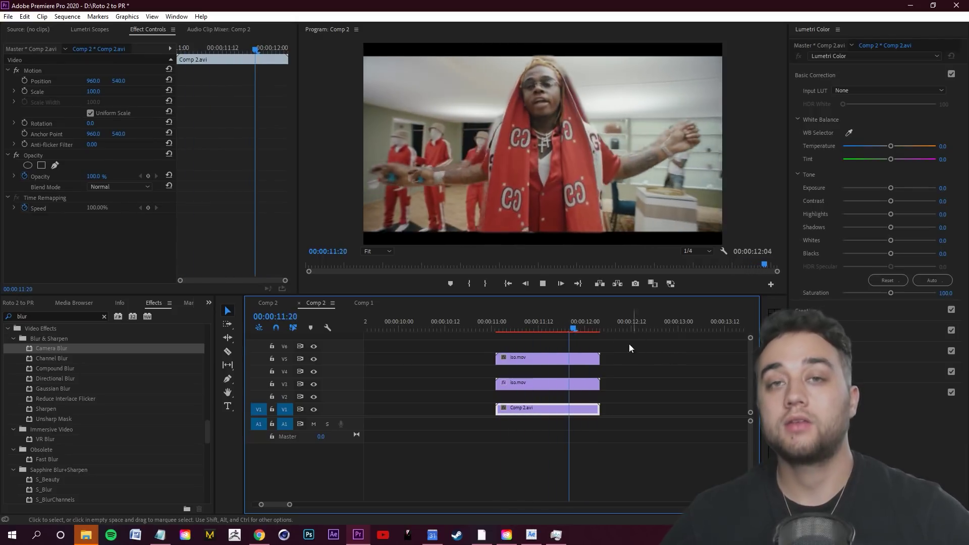
pyautogui.press('space')
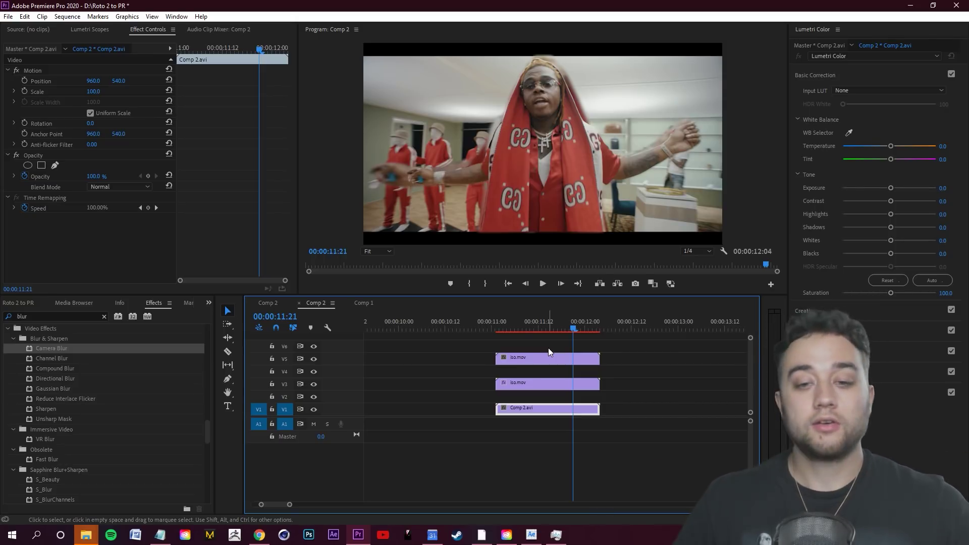
pyautogui.moveTo(575, 327); pyautogui.dragTo(521, 336)
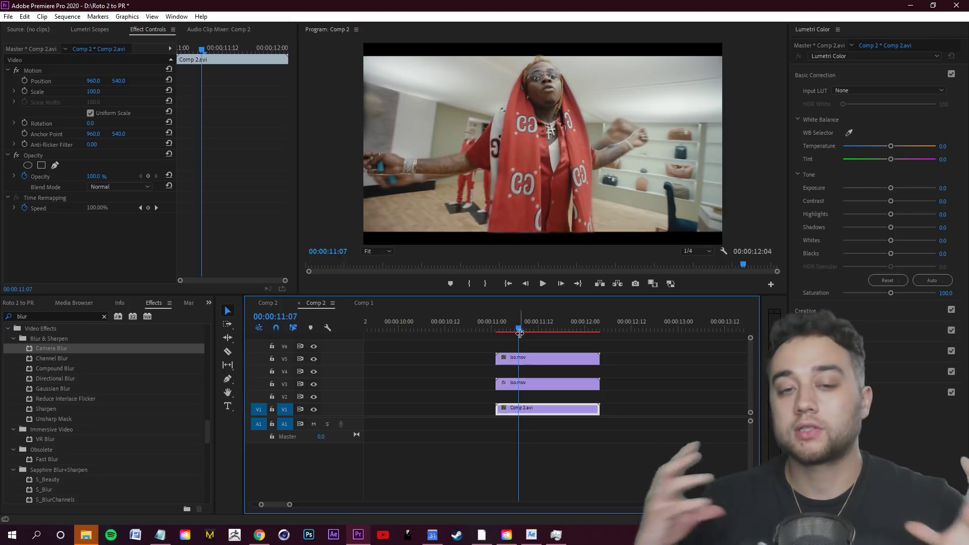
pyautogui.click(543, 283)
pyautogui.click(544, 282)
pyautogui.moveTo(580, 331); pyautogui.dragTo(492, 329)
pyautogui.click(540, 286)
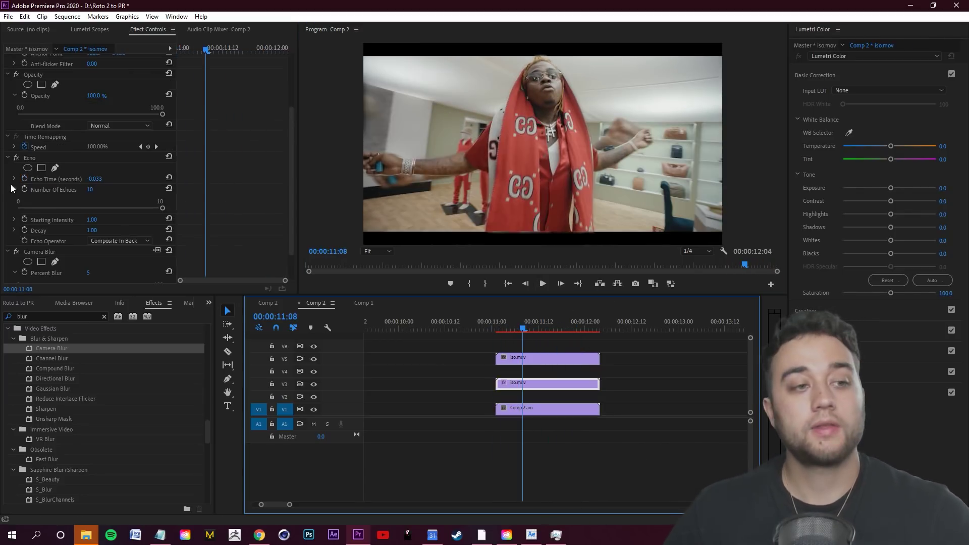
# Step: Expand the Echo Time slider on the V3 iso.mov clip, try adjusting it, and play back the trail
pyautogui.click(14, 177)
pyautogui.moveTo(91, 197)
pyautogui.mouseDown()
pyautogui.moveTo(77, 196)
pyautogui.moveTo(90, 198)
pyautogui.mouseUp()
pyautogui.press('space')
pyautogui.click(607, 353)
pyautogui.press('space')
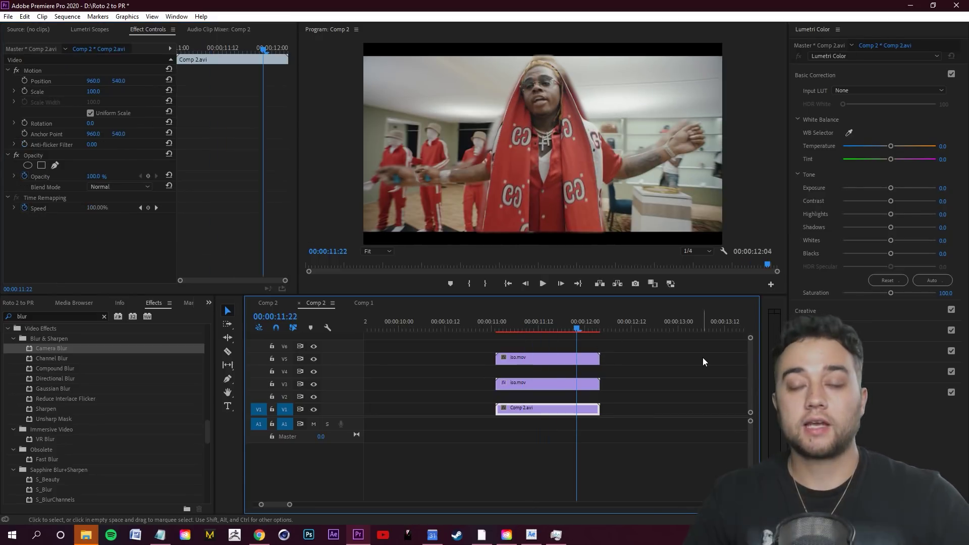
# Step: Play the stacked clips again from their start and check how the blurred arm trails move
pyautogui.moveTo(575, 327); pyautogui.dragTo(497, 326)
pyautogui.press('space')
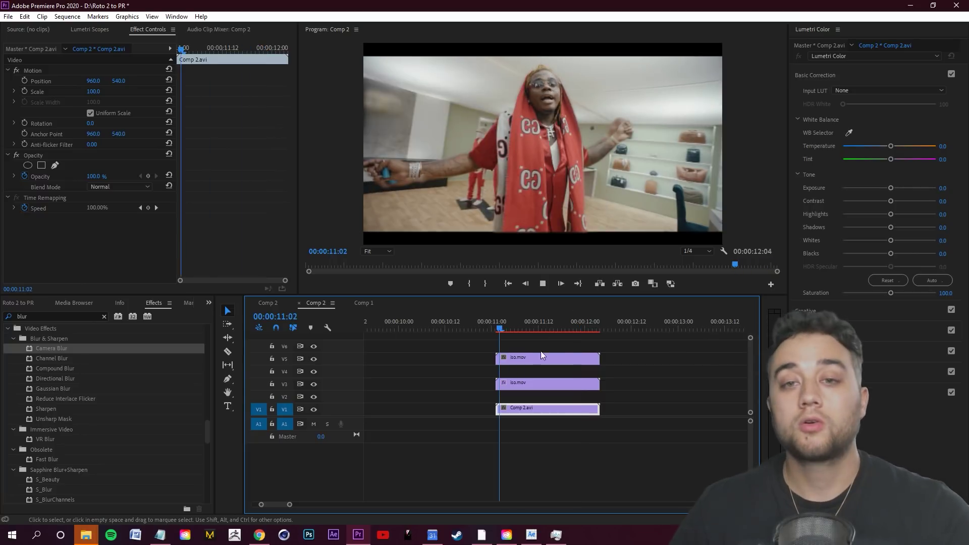
pyautogui.press('space')
pyautogui.moveTo(579, 323); pyautogui.dragTo(475, 325)
pyautogui.press('space')
pyautogui.press('space')
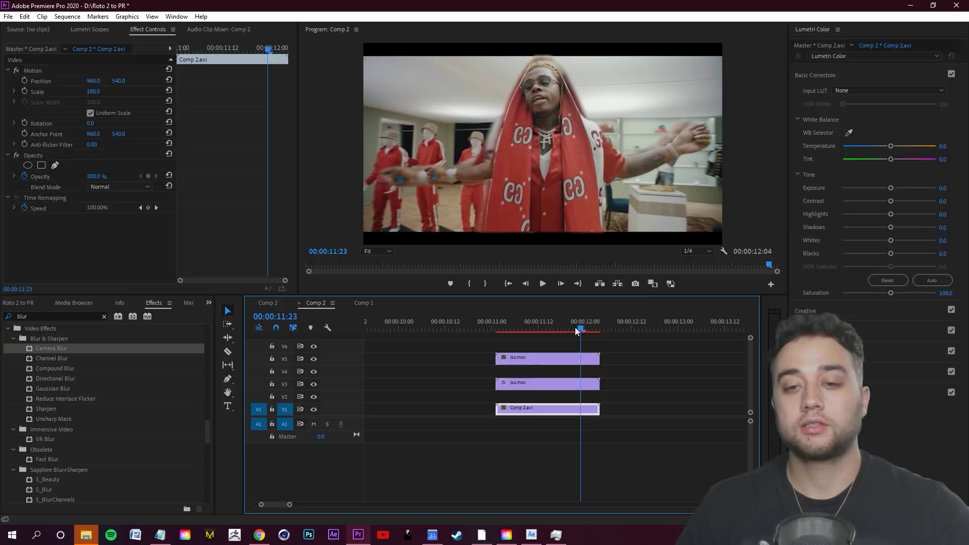
pyautogui.click(570, 327)
# Step: Review the finished example clips at the start of the sequence, including the Echo settings of the first V3 iso.mov clip
pyautogui.click(716, 347)
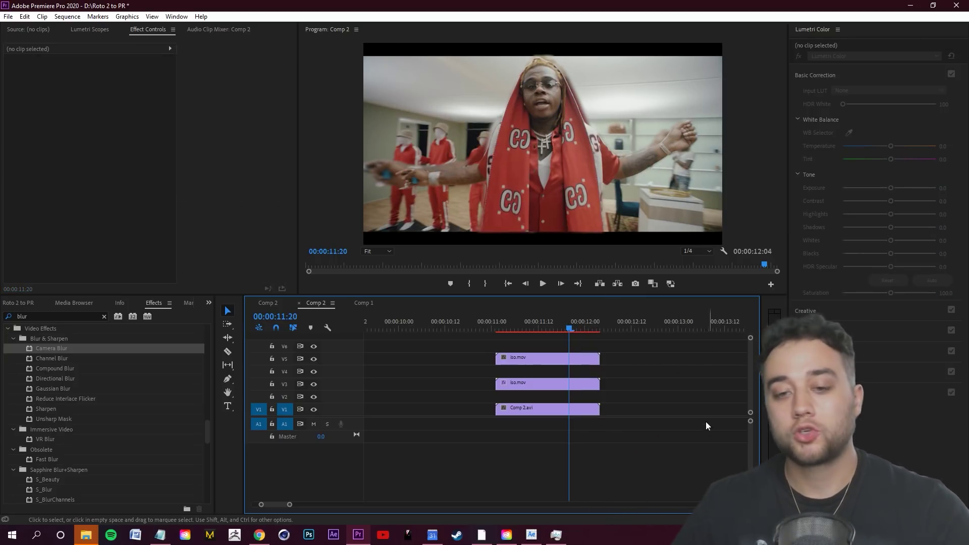
pyautogui.scroll(-5, 606, 403)
pyautogui.scroll(1, 514, 416)
pyautogui.scroll(-1, 380, 363)
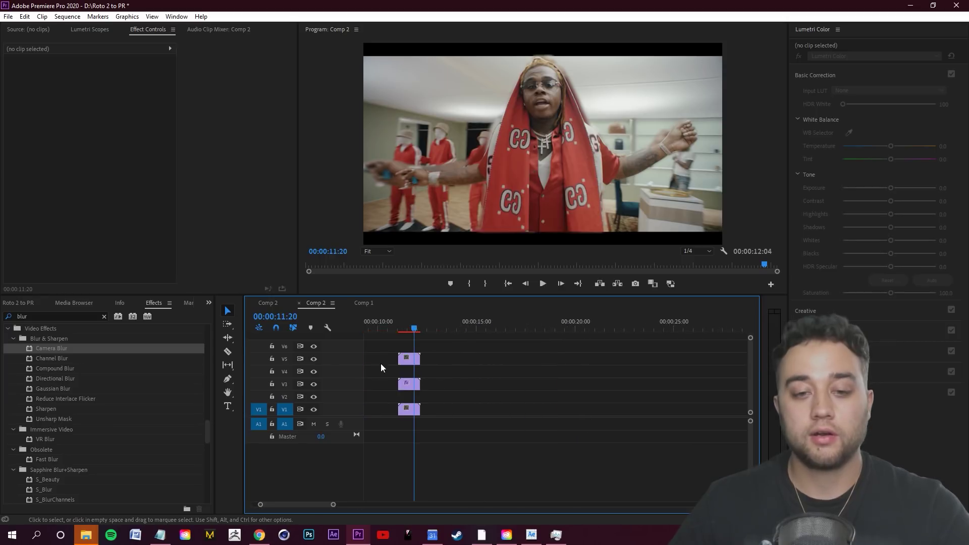
pyautogui.scroll(2, 458, 386)
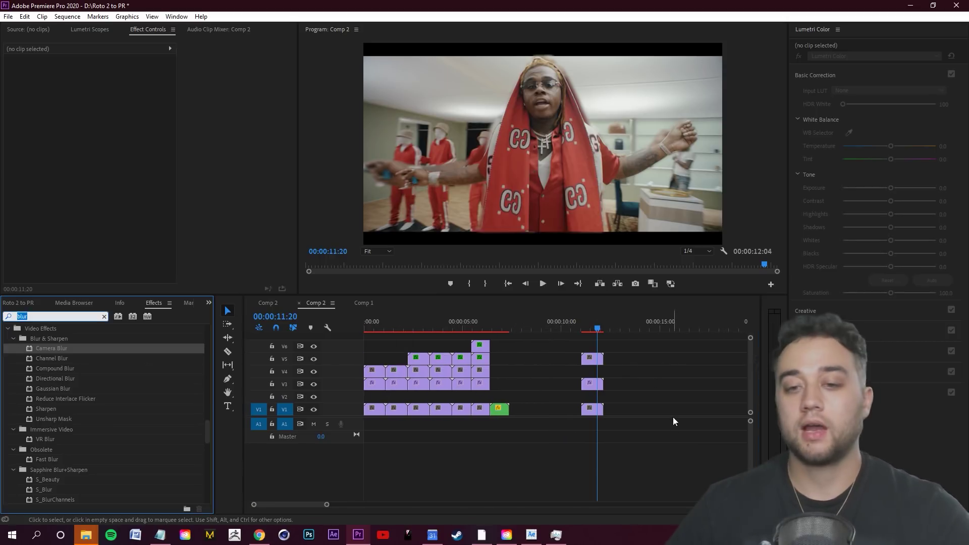
pyautogui.click(597, 358)
pyautogui.click(678, 359)
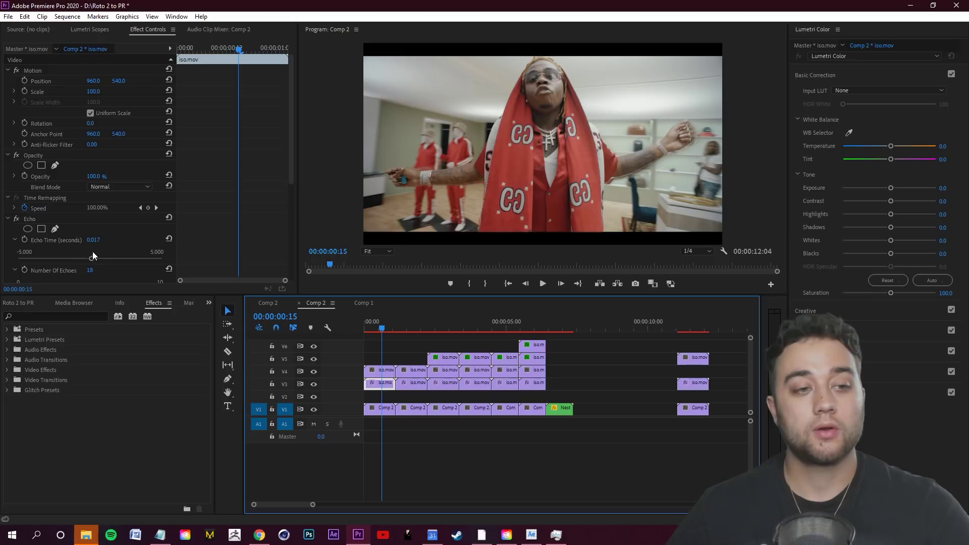
pyautogui.click(378, 329)
pyautogui.press('space')
pyautogui.moveTo(375, 331); pyautogui.dragTo(407, 335)
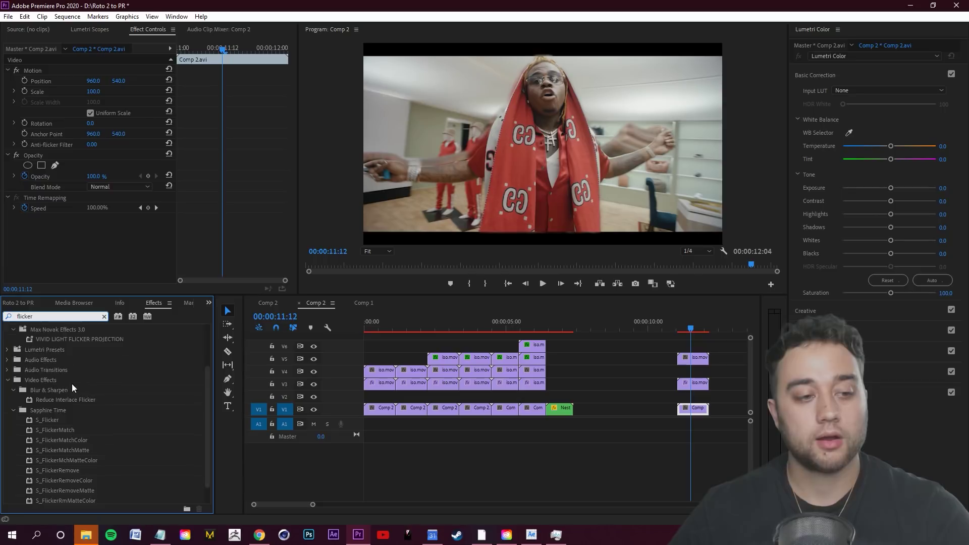
# Step: Browse the flicker search results, comparing the Sapphire S_Flicker effect with the available flicker presets
pyautogui.scroll(3, 66, 392)
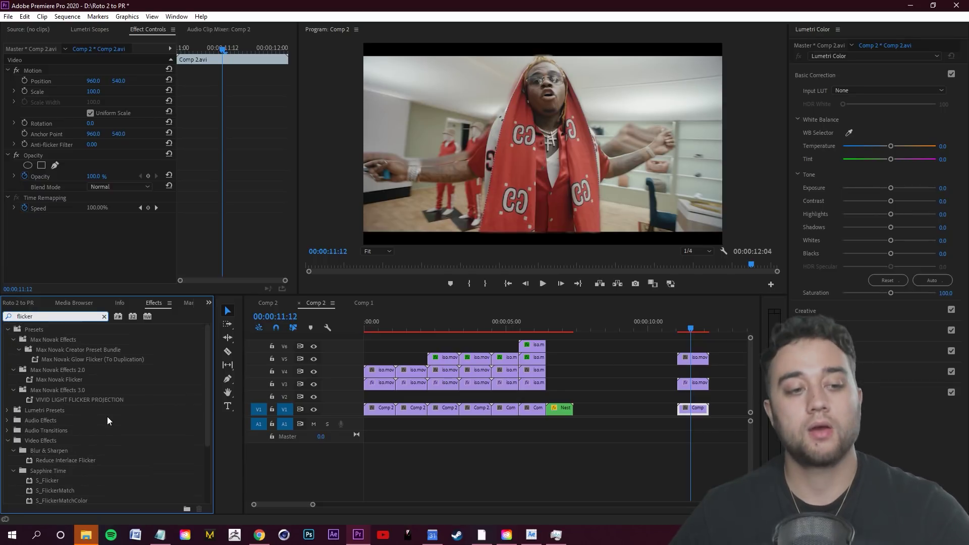
pyautogui.scroll(-2, 100, 444)
pyautogui.click(50, 431)
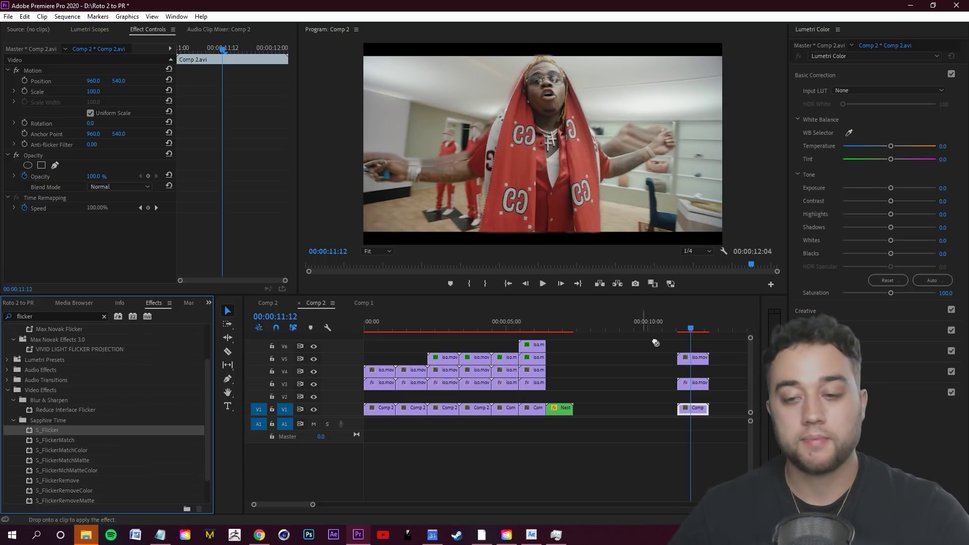
pyautogui.scroll(2, 64, 382)
pyautogui.click(53, 379)
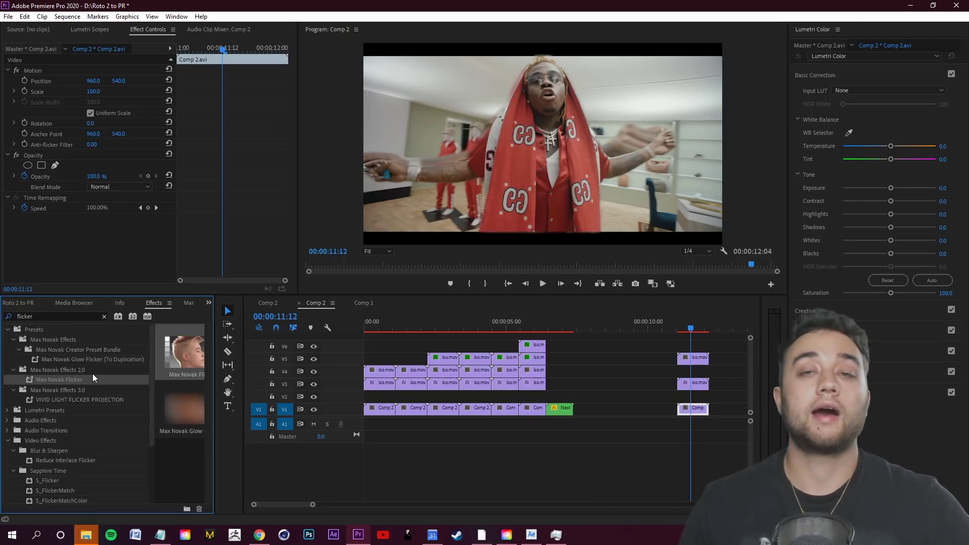
# Step: Play the finished example clips around 00:00:04:00 to examine their flicker, and return to the newly built clips
pyautogui.moveTo(691, 328); pyautogui.dragTo(450, 353)
pyautogui.press('space')
pyautogui.press('space')
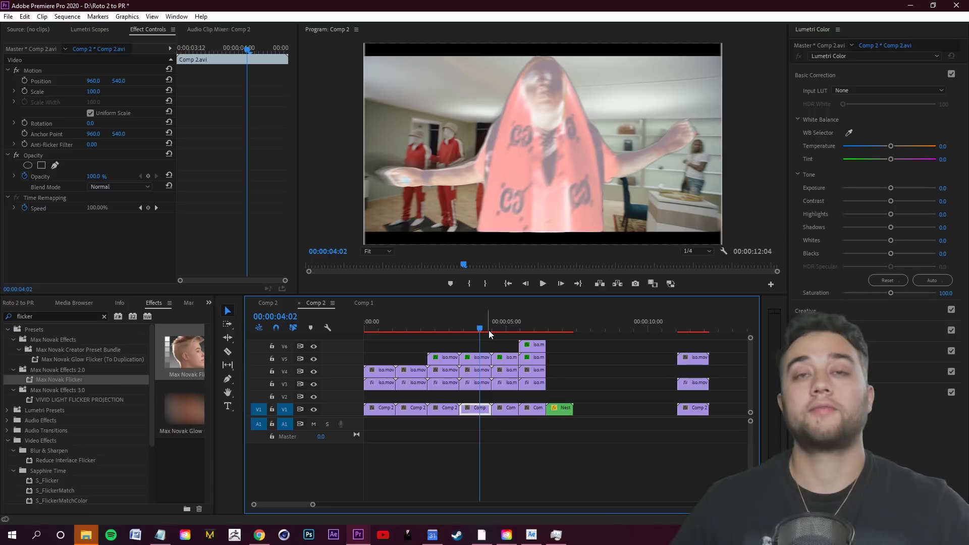
pyautogui.click(697, 328)
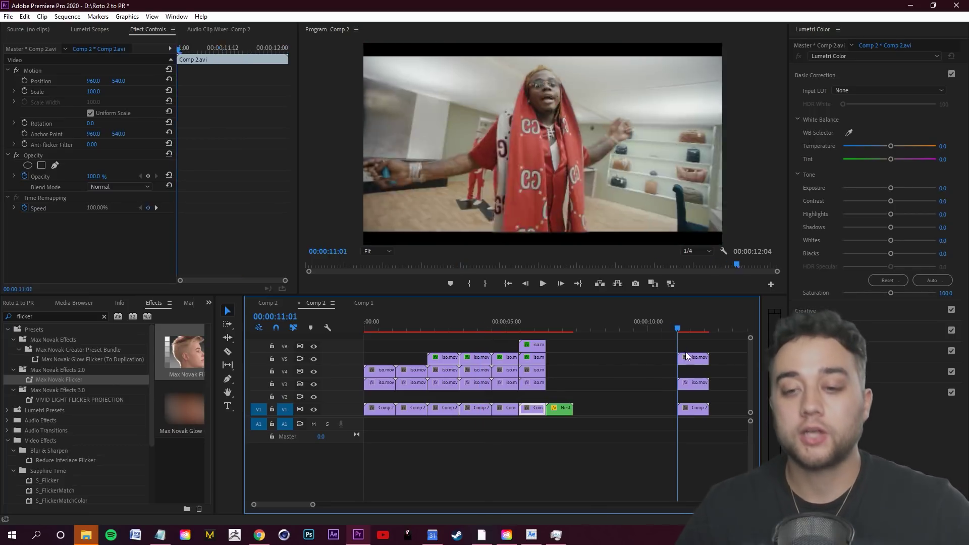
# Step: Apply the S_Flicker effect to the V3 iso.mov clip around 00:00:11:15
pyautogui.scroll(-3, 77, 416)
pyautogui.moveTo(41, 420); pyautogui.dragTo(702, 384)
pyautogui.moveTo(698, 328)
pyautogui.mouseDown()
pyautogui.moveTo(686, 332)
pyautogui.moveTo(694, 329)
pyautogui.mouseUp()
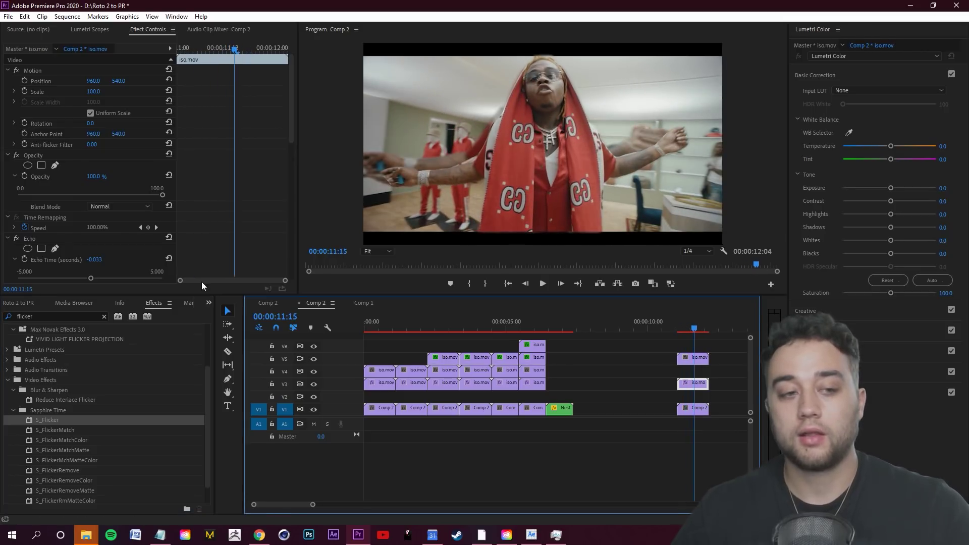
# Step: Collapse the Echo settings, set the S_Flicker Amplitude to 1 on the V3 iso.mov clip, and play back the flicker
pyautogui.scroll(-3, 234, 218)
pyautogui.click(8, 168)
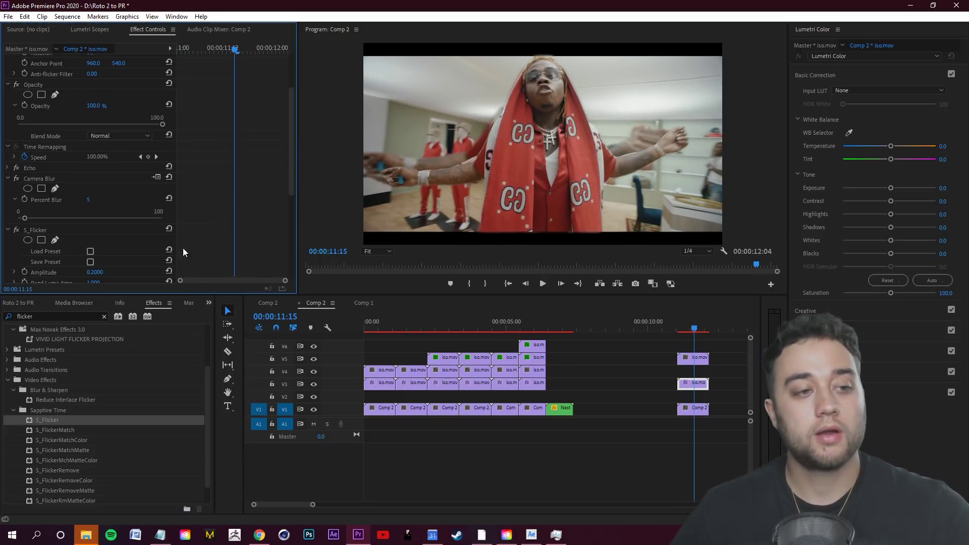
pyautogui.scroll(-2, 98, 225)
pyautogui.click(95, 222)
pyautogui.write('1')
pyautogui.press('Return')
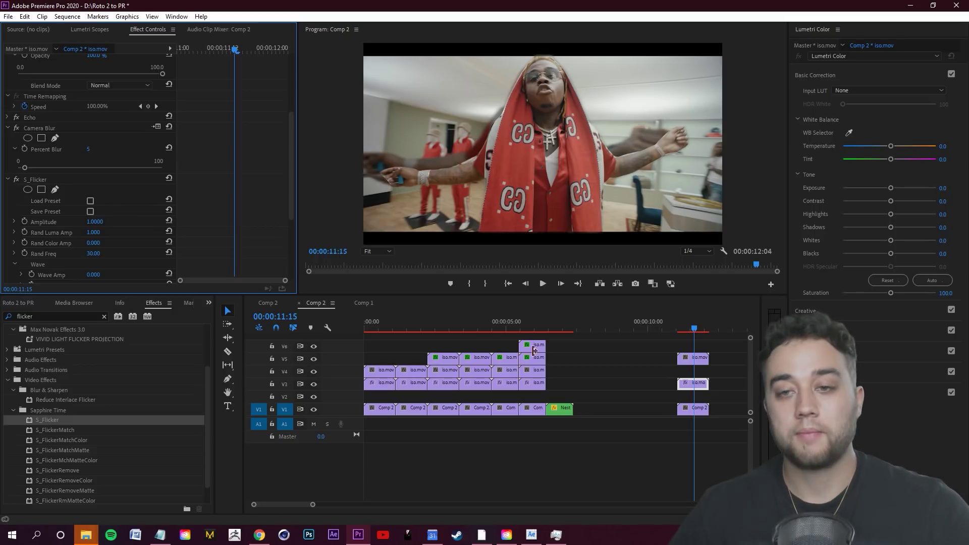
pyautogui.press('space')
pyautogui.moveTo(696, 328)
pyautogui.mouseDown()
pyautogui.moveTo(676, 328)
pyautogui.moveTo(684, 334)
pyautogui.mouseUp()
pyautogui.press('space')
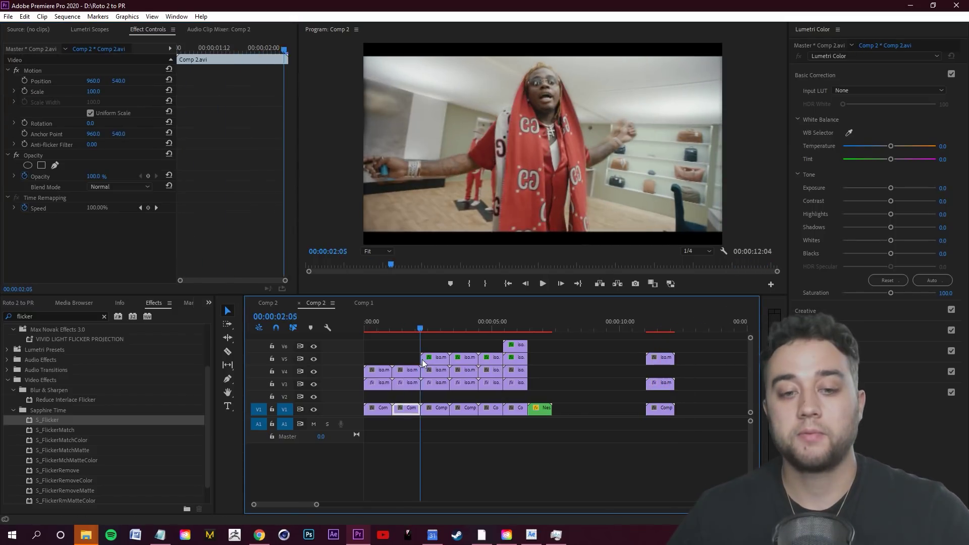
# Step: Duplicate the V3 iso.mov clip with its effects onto V5, stacked above the clean cutout on V4
pyautogui.moveTo(419, 353); pyautogui.dragTo(656, 329)
pyautogui.click(444, 360)
pyautogui.click(663, 386)
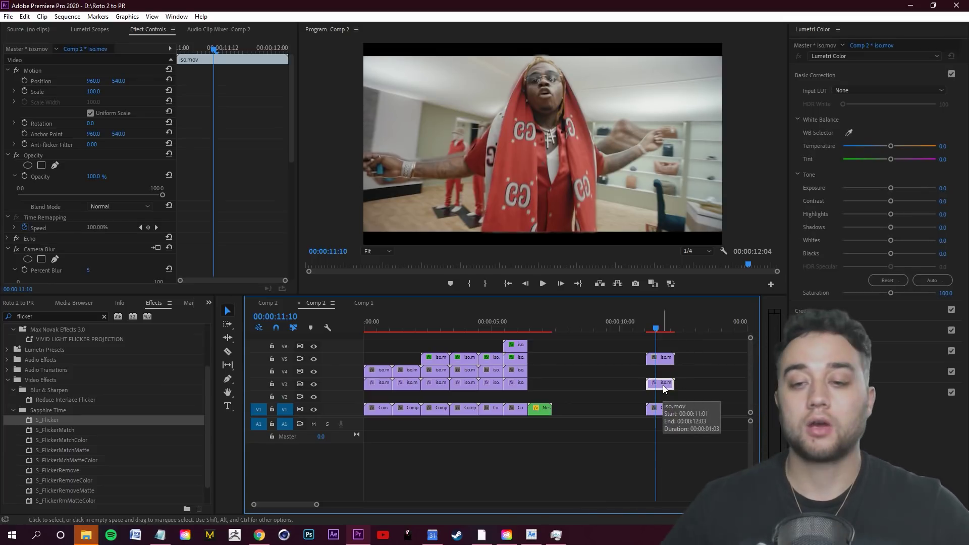
pyautogui.keyDown('alt'); pyautogui.moveTo(662, 382); pyautogui.dragTo(661, 358); pyautogui.keyUp('alt')
pyautogui.click(663, 359)
pyautogui.click(689, 361)
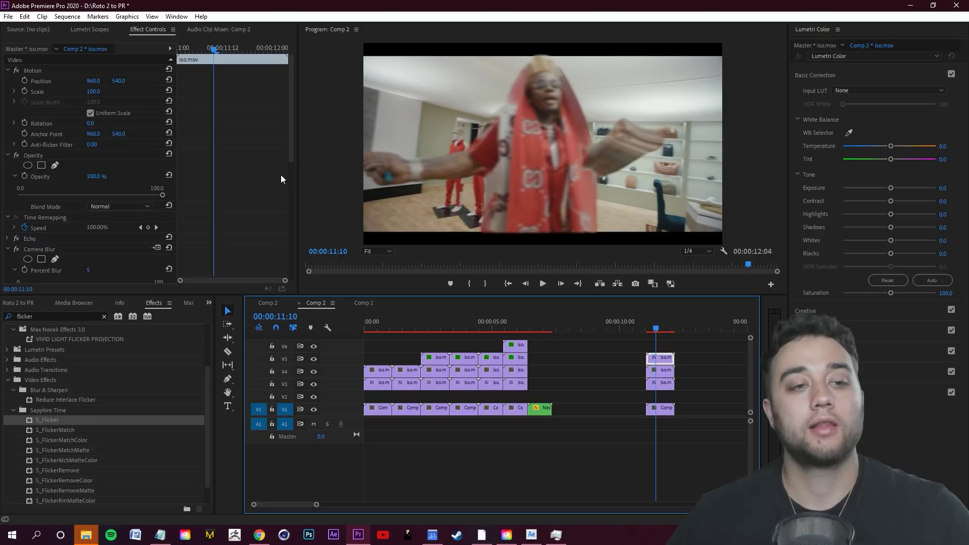
# Step: Set the Echo Operator of the V5 iso.mov clip to Composite In Front and play back the result
pyautogui.scroll(-5, 265, 183)
pyautogui.click(7, 107)
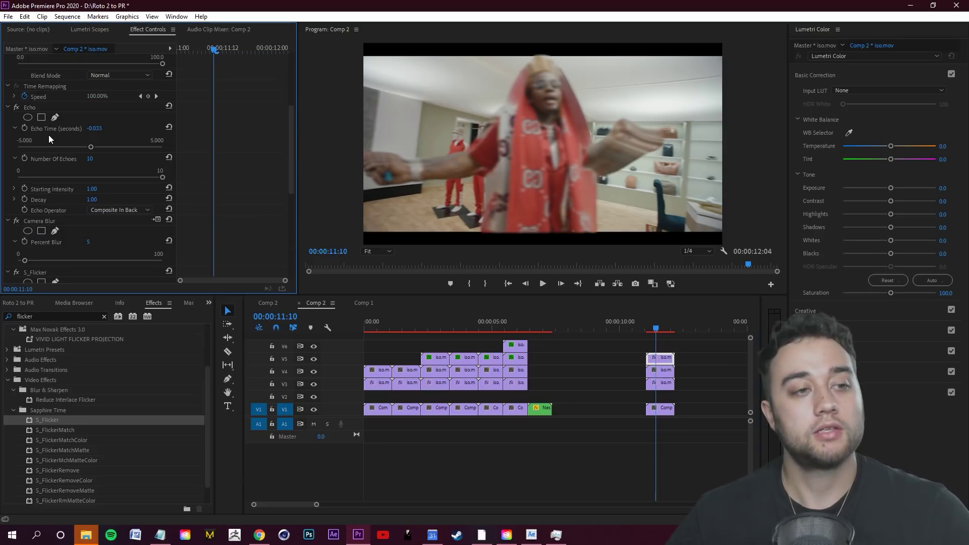
pyautogui.click(120, 210)
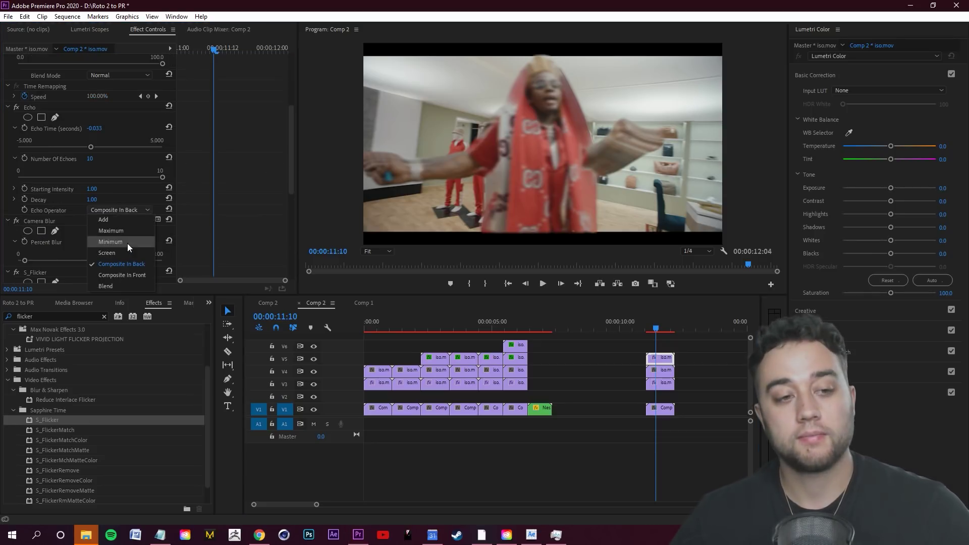
pyautogui.click(125, 277)
pyautogui.moveTo(656, 331); pyautogui.dragTo(650, 335)
pyautogui.press('space')
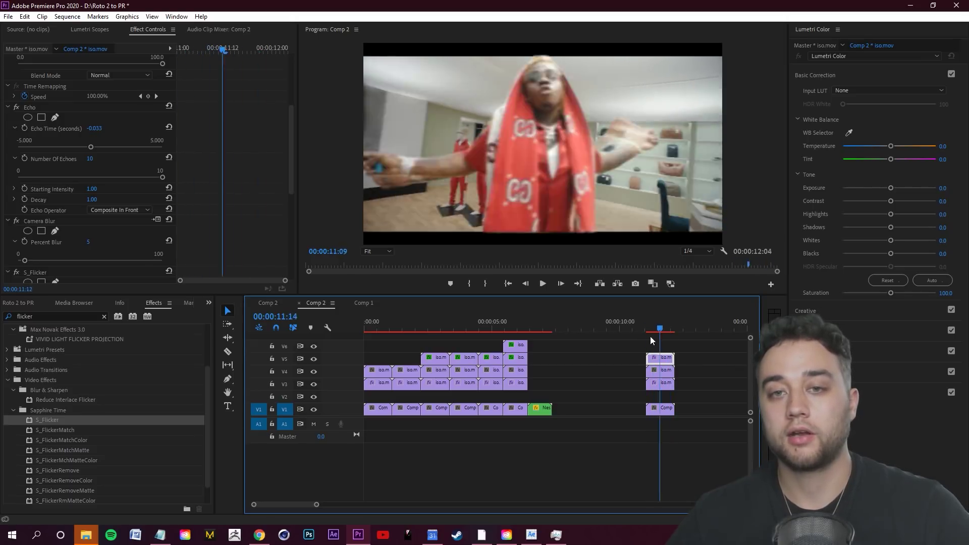
pyautogui.press('space')
# Step: Set the S_Flicker Amplitude to 0.5 on the V5 iso.mov clip and check the overlay around 00:00:11:11
pyautogui.scroll(-2, 202, 208)
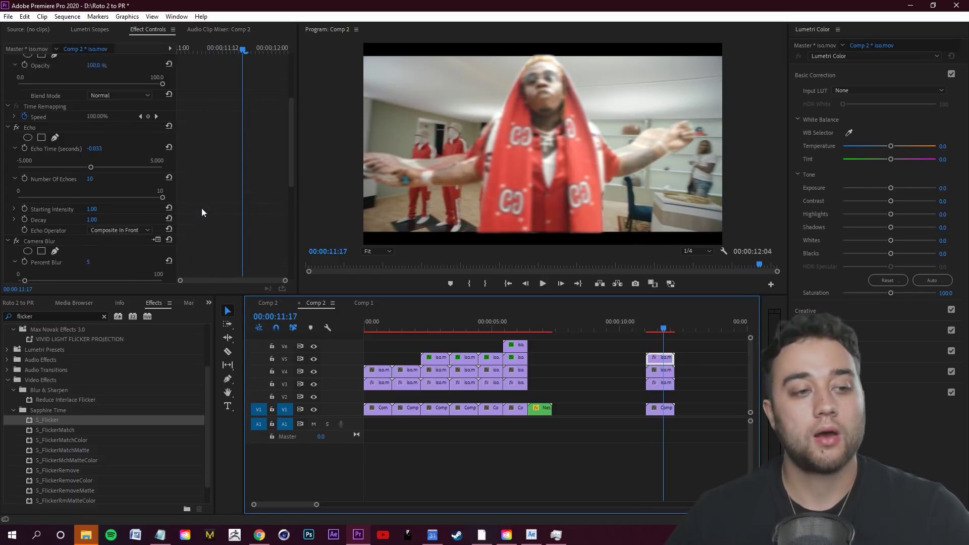
pyautogui.scroll(-2, 76, 235)
pyautogui.click(101, 214)
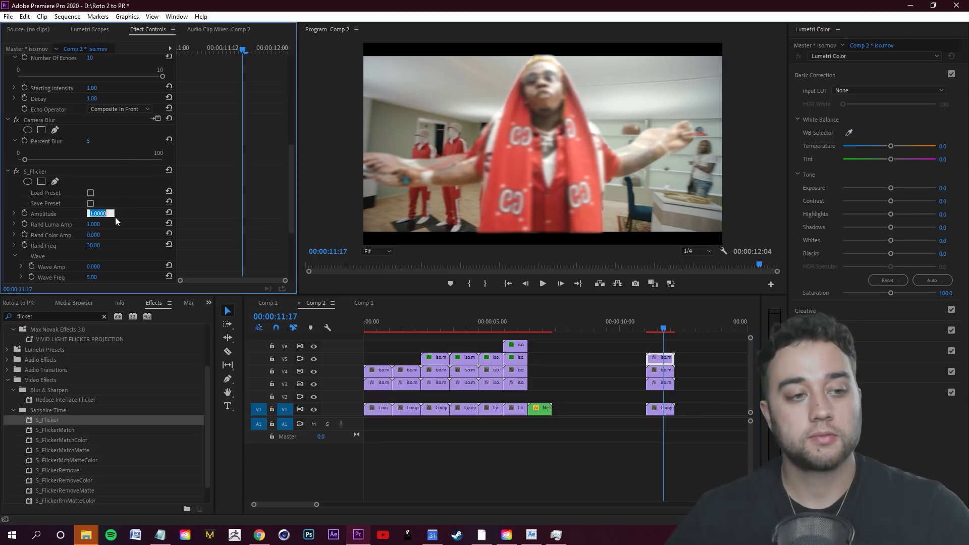
pyautogui.write('0.5')
pyautogui.press('Return')
pyautogui.moveTo(465, 325); pyautogui.dragTo(655, 335)
pyautogui.click(656, 361)
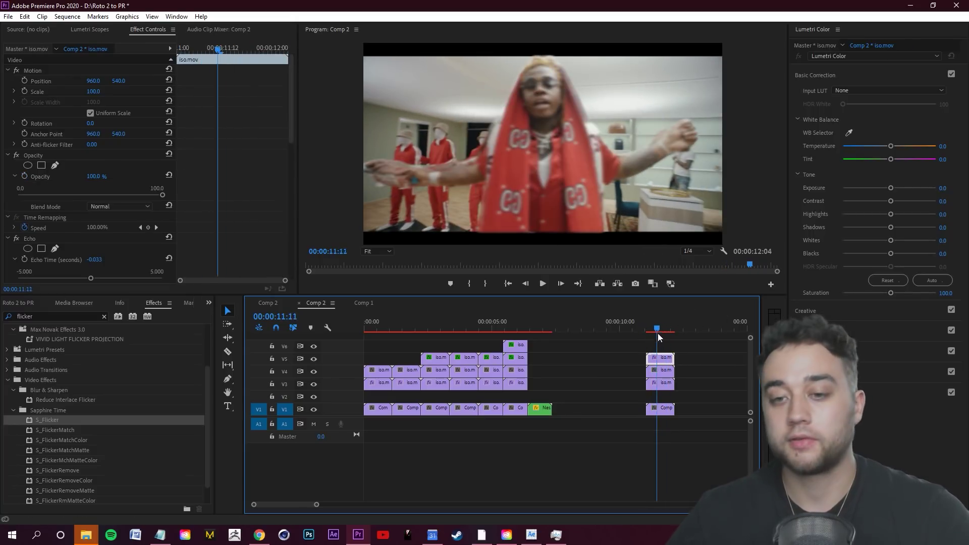
# Step: Keyframe the V5 iso.mov clip's Opacity from 0% at 00:00:11:01 to 100% at 00:00:11:20 and check the fade
pyautogui.scroll(-3, 154, 234)
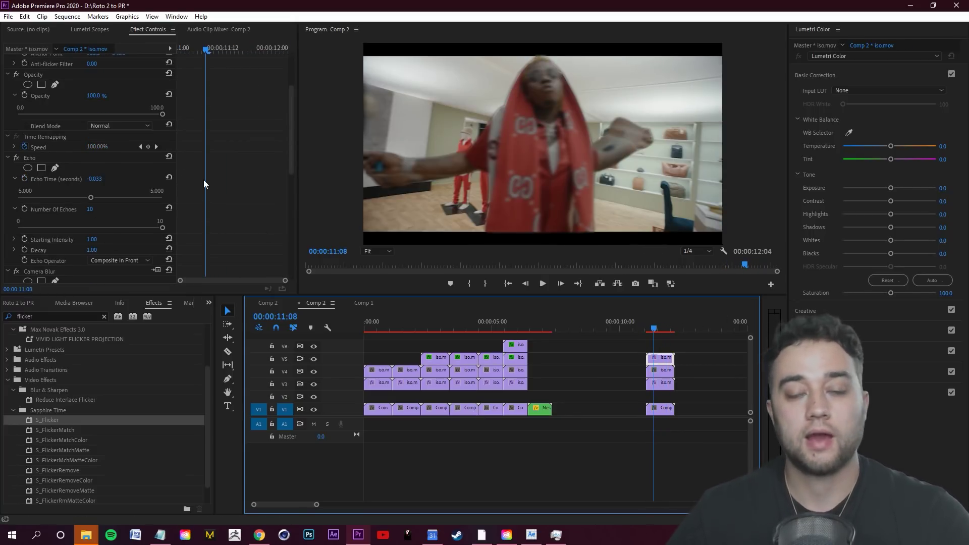
pyautogui.press('Up')
pyautogui.scroll(3, 288, 143)
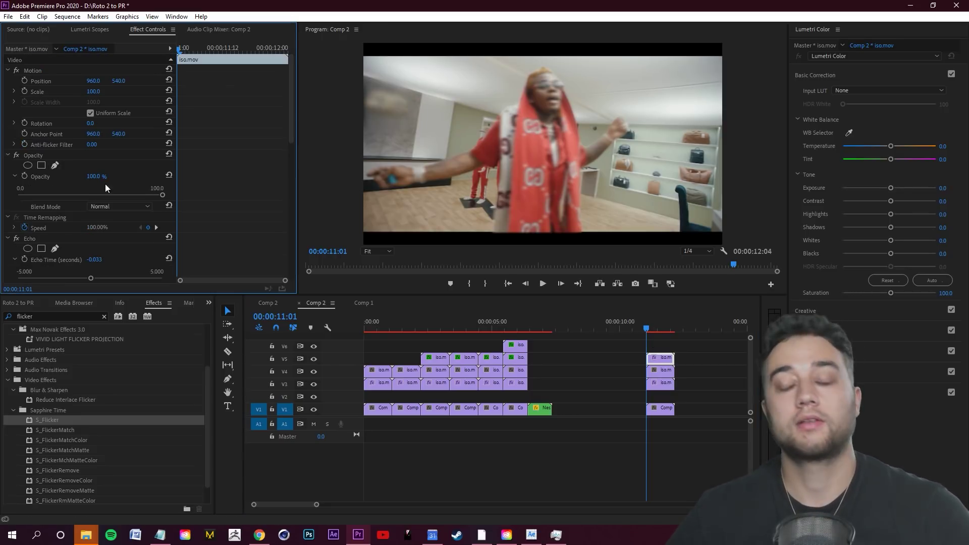
pyautogui.moveTo(162, 195); pyautogui.dragTo(108, 196)
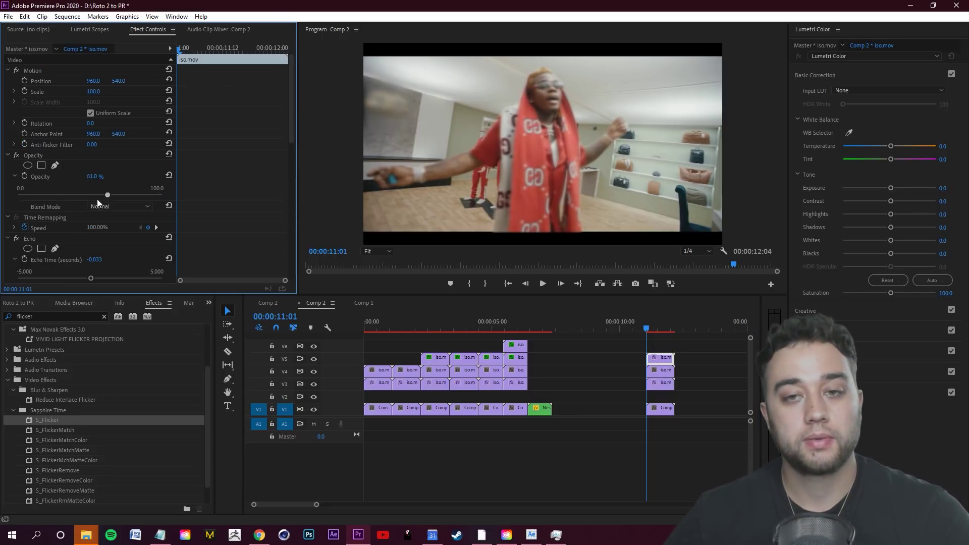
pyautogui.click(25, 175)
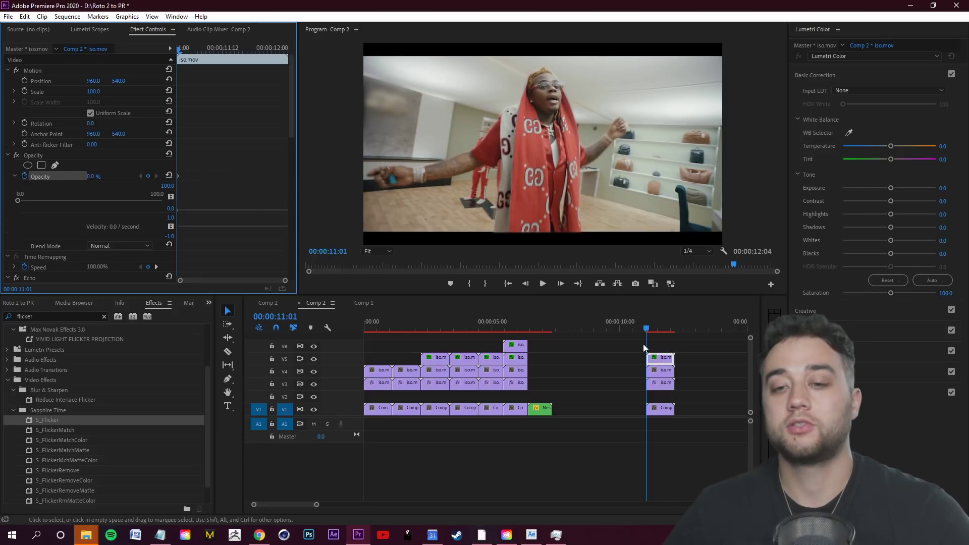
pyautogui.moveTo(647, 328); pyautogui.dragTo(666, 328)
pyautogui.moveTo(17, 198); pyautogui.dragTo(162, 207)
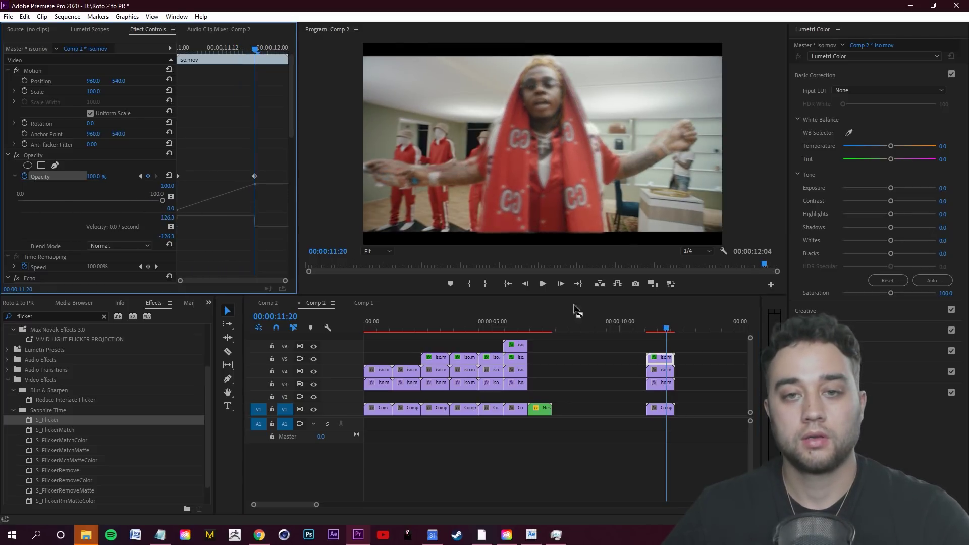
pyautogui.moveTo(666, 330)
pyautogui.mouseDown()
pyautogui.moveTo(646, 331)
pyautogui.moveTo(682, 336)
pyautogui.moveTo(670, 332)
pyautogui.mouseUp()
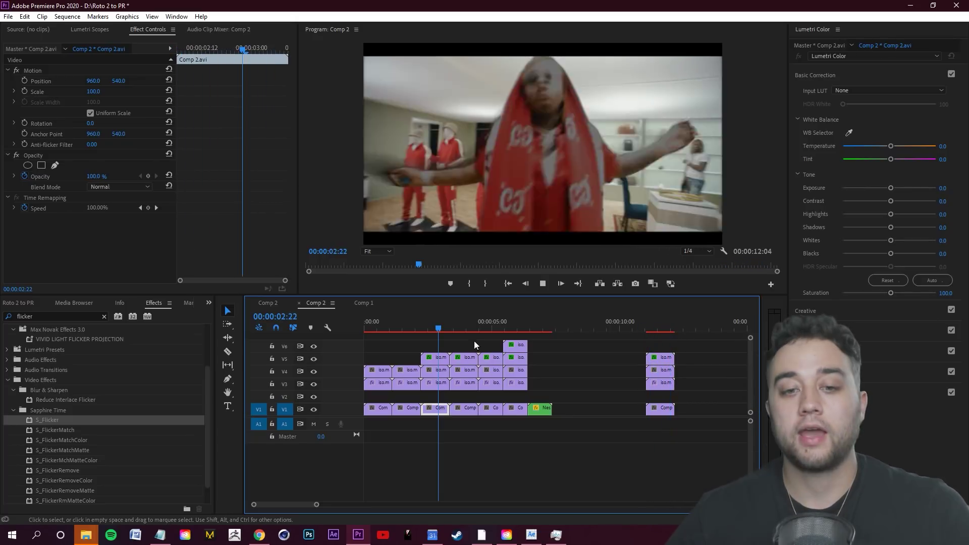
# Step: Review the inverted flicker in the finished example clips around 00:00:03:17
pyautogui.click(475, 341)
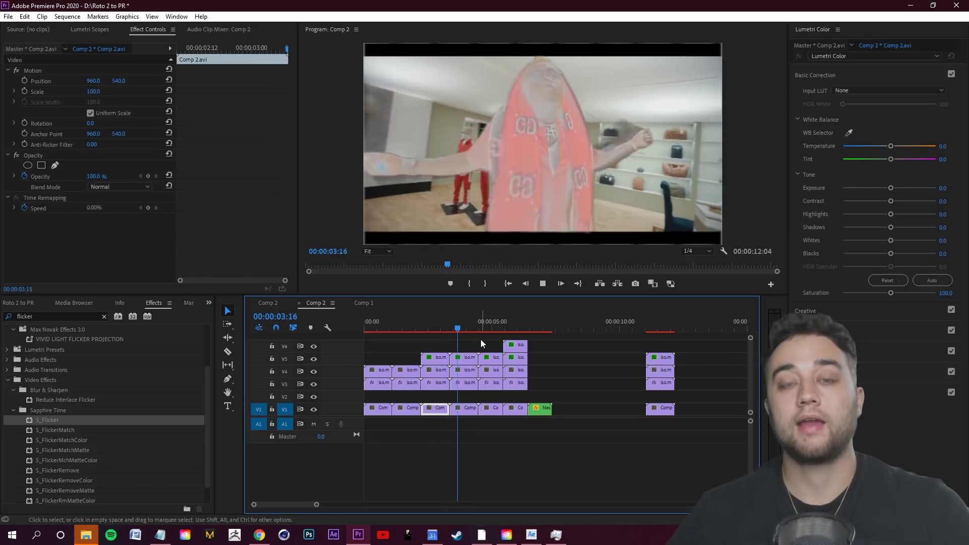
pyautogui.moveTo(483, 324); pyautogui.dragTo(461, 331)
pyautogui.click(462, 334)
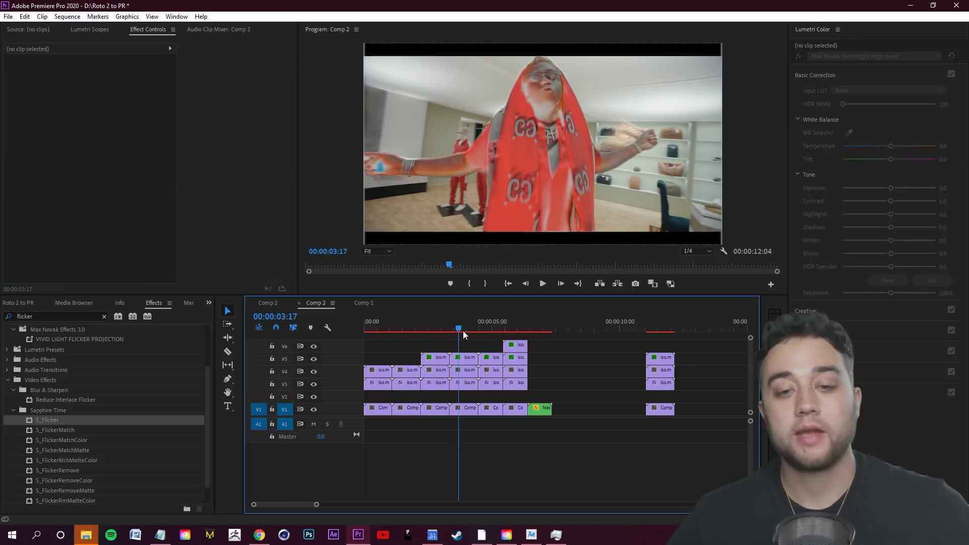
# Step: Duplicate the whole clip stack at 00:00:11:02 to around 00:00:14:00 and preview the copy at 00:00:14:11
pyautogui.moveTo(464, 333); pyautogui.dragTo(647, 336)
pyautogui.scroll(-2, 621, 365)
pyautogui.moveTo(601, 356); pyautogui.dragTo(630, 408)
pyautogui.click(597, 358)
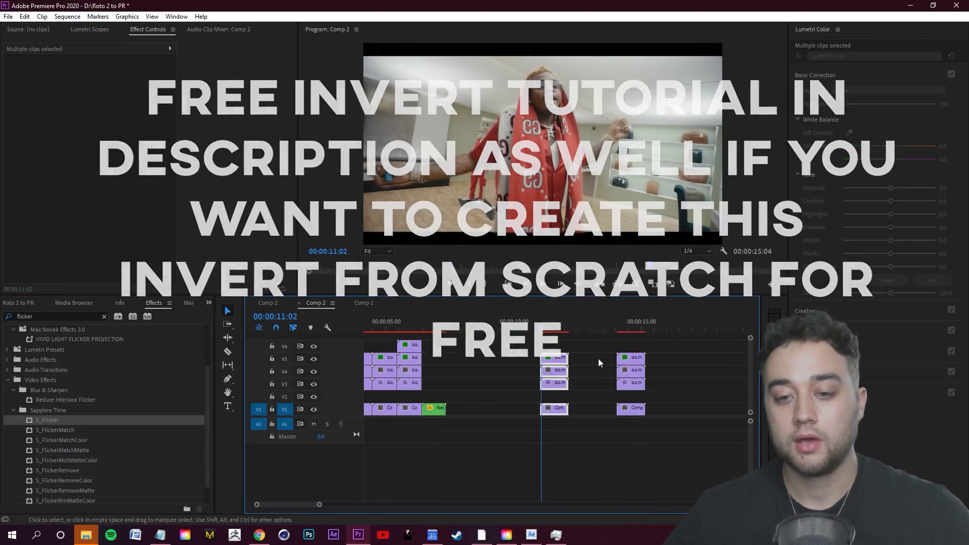
pyautogui.click(632, 325)
pyautogui.moveTo(626, 357); pyautogui.dragTo(627, 356)
pyautogui.click(643, 350)
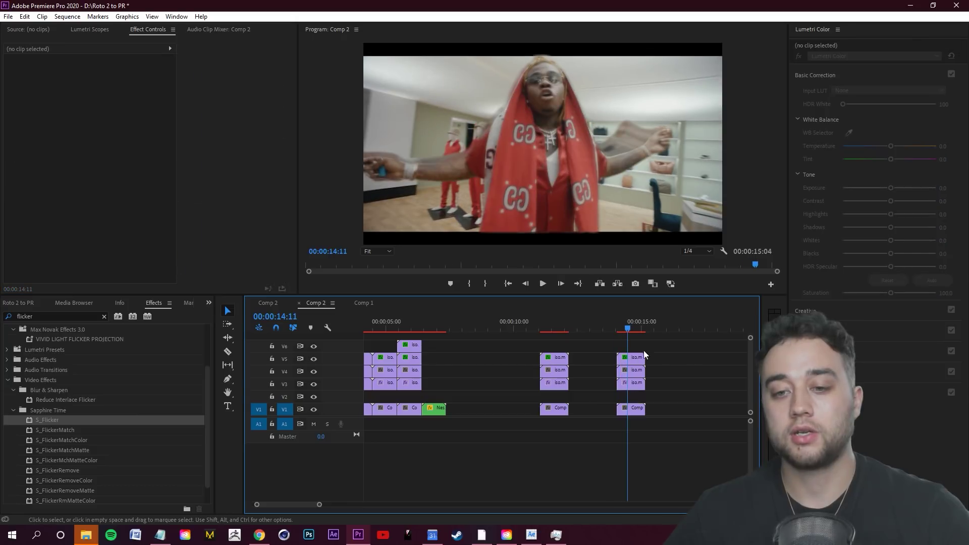
# Step: Search the effects for "invert" and apply the Max Novak Invert Redx2 Luma preset to the copied stack's V5 iso.mov clip
pyautogui.click(638, 357)
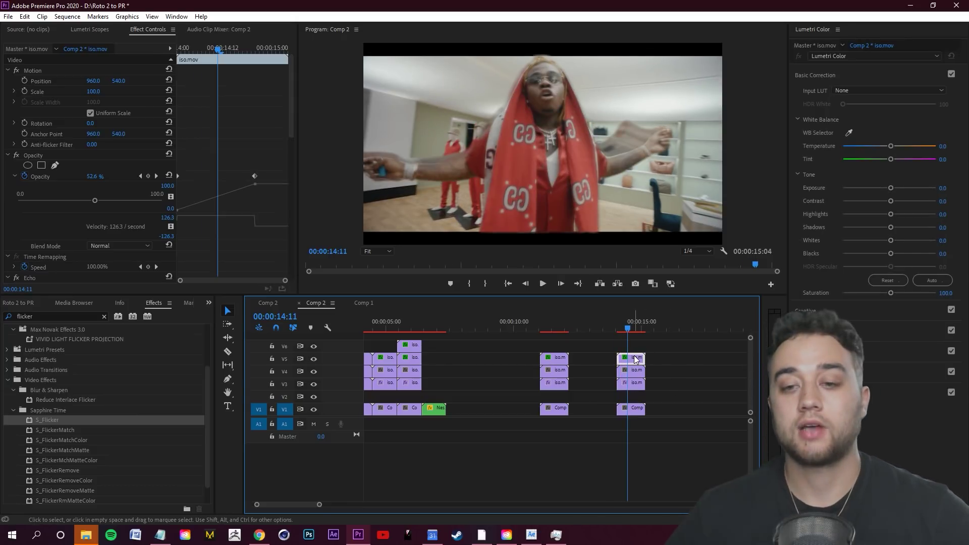
pyautogui.moveTo(37, 317); pyautogui.dragTo(5, 314)
pyautogui.write('invert')
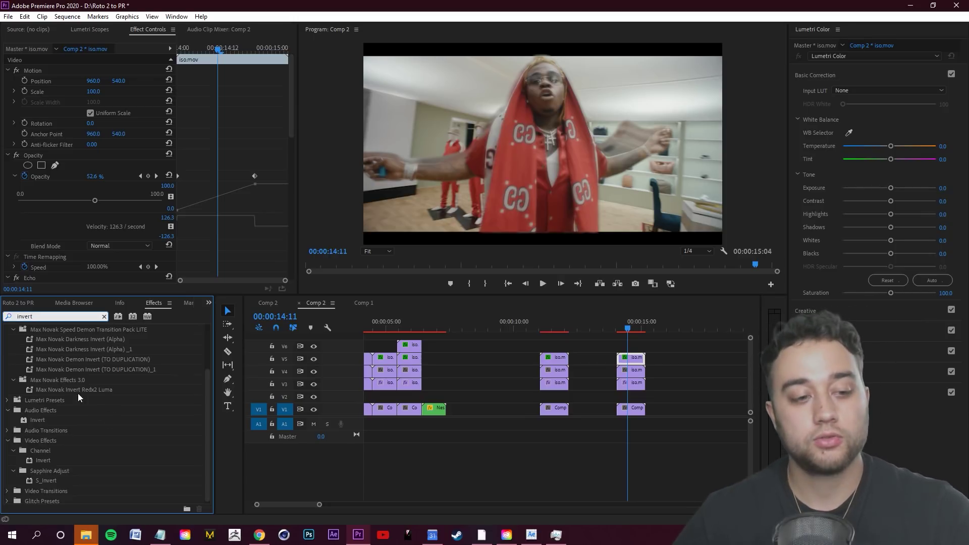
pyautogui.moveTo(90, 389); pyautogui.dragTo(461, 336)
pyautogui.moveTo(617, 369); pyautogui.dragTo(626, 358)
pyautogui.moveTo(625, 329)
pyautogui.mouseDown()
pyautogui.moveTo(620, 340)
pyautogui.moveTo(641, 338)
pyautogui.moveTo(610, 338)
pyautogui.moveTo(627, 338)
pyautogui.mouseUp()
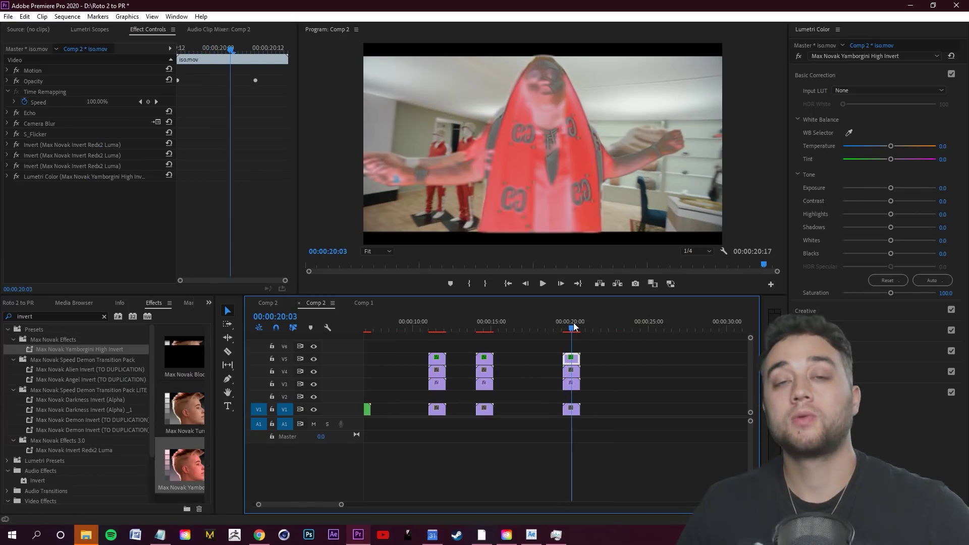
# Step: Preview the inverted stack at 00:00:20:05, search the effects for "vhs" and locate uni.VHS
pyautogui.moveTo(574, 327); pyautogui.dragTo(573, 332)
pyautogui.click(594, 344)
pyautogui.moveTo(61, 316); pyautogui.dragTo(1, 305)
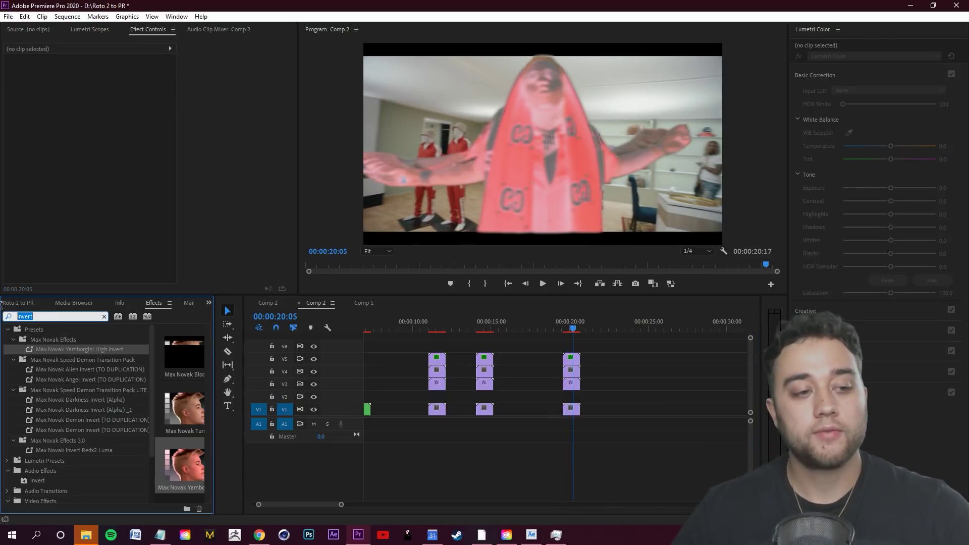
pyautogui.write('vhs')
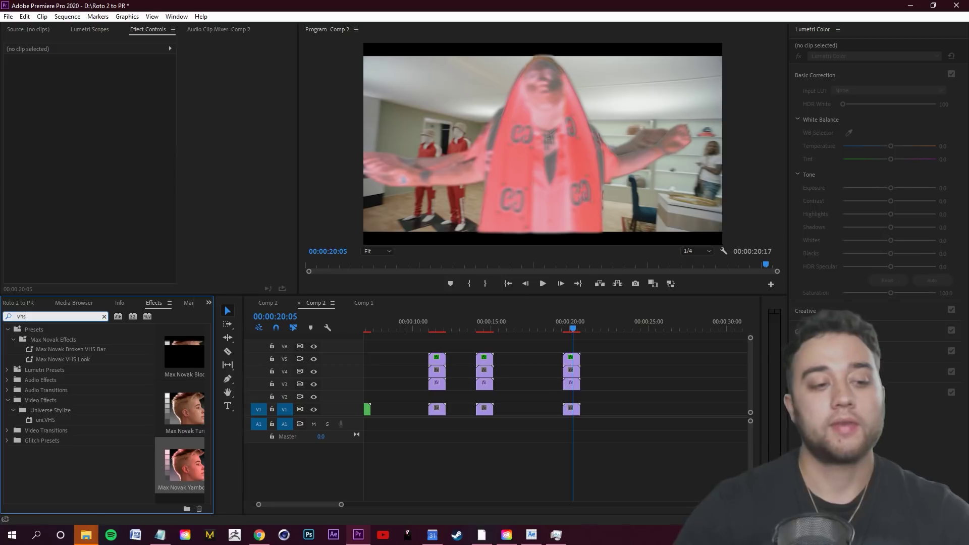
pyautogui.click(47, 419)
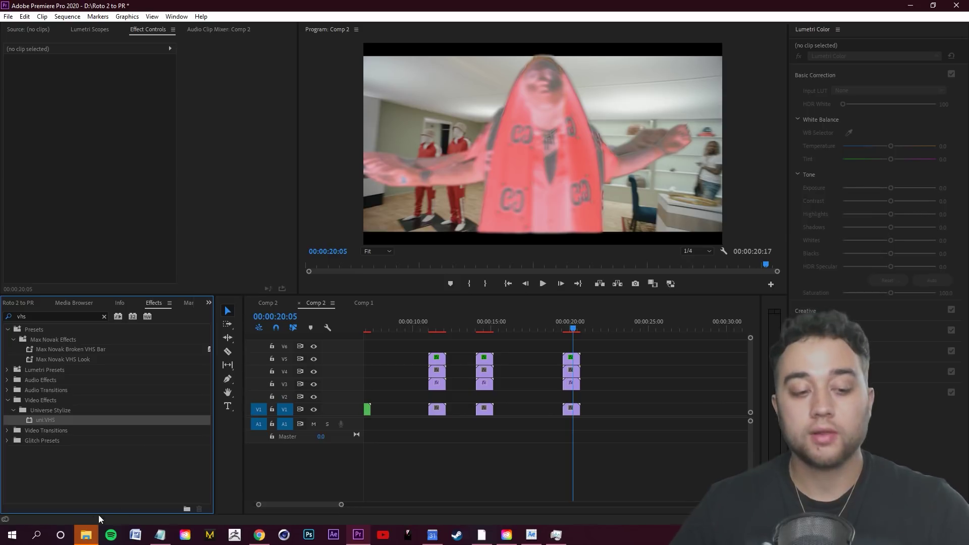
pyautogui.click(85, 540)
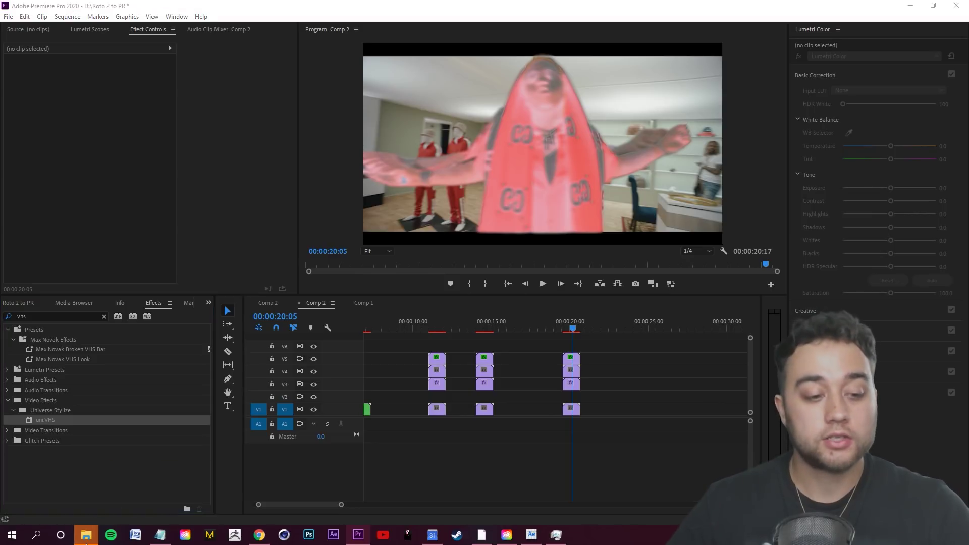
pyautogui.click(143, 388)
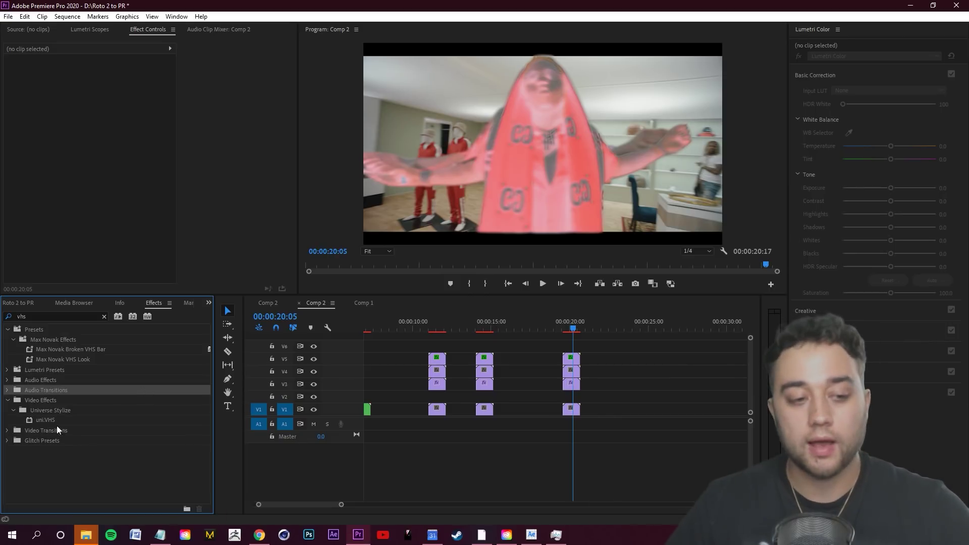
# Step: Duplicate the V5 iso.mov clip near 00:00:20:00 onto V6 and inspect the uni.VHS settings on the finished example's V6 clip
pyautogui.moveTo(68, 409); pyautogui.dragTo(573, 348)
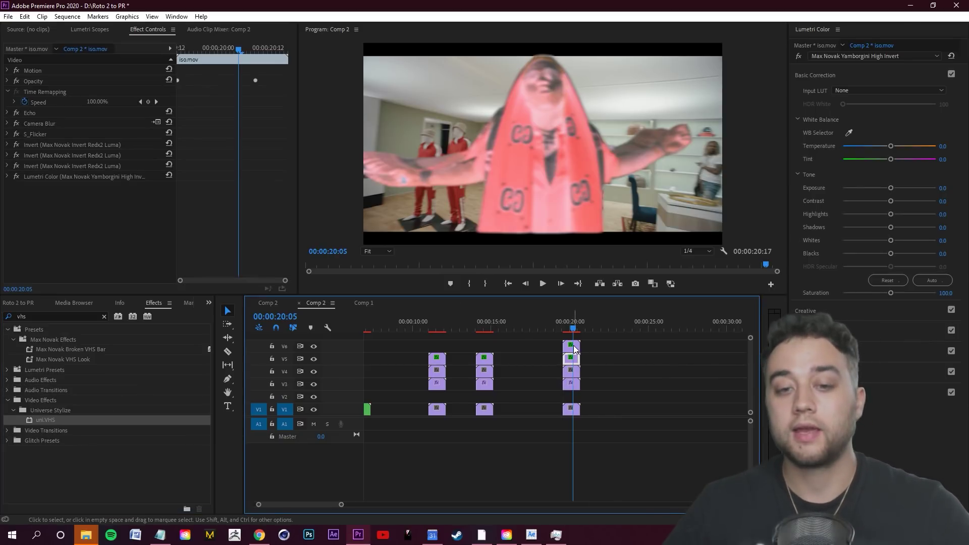
pyautogui.press('\\')
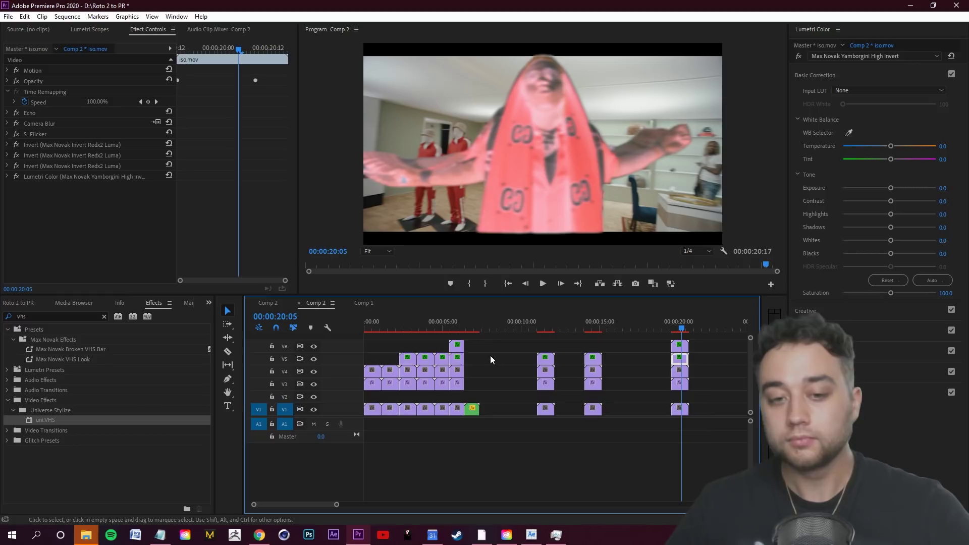
pyautogui.click(457, 345)
pyautogui.press('=')
pyautogui.scroll(-2, 725, 357)
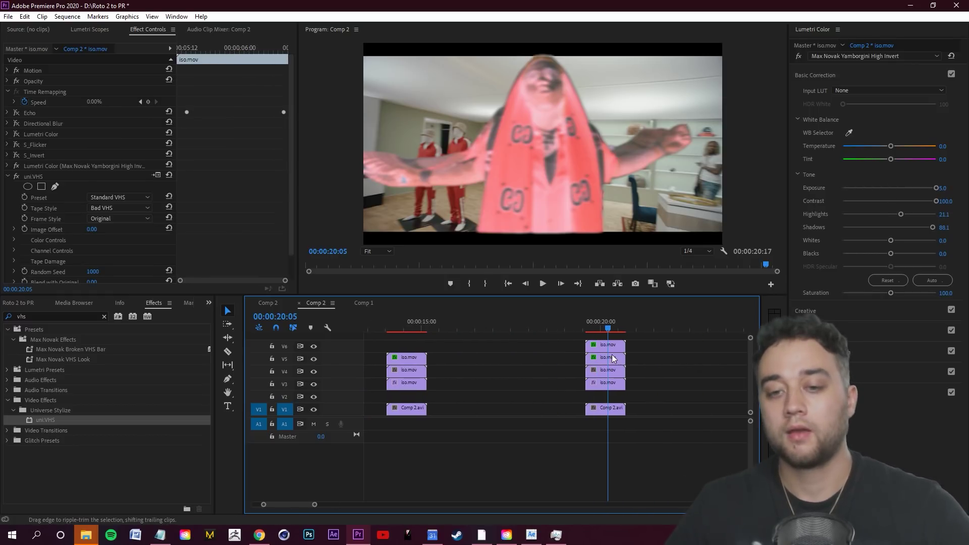
# Step: Switch off the Lumetri Color, Invert and Camera Blur effects on the V6 iso.mov clip near 00:00:20:00
pyautogui.click(605, 345)
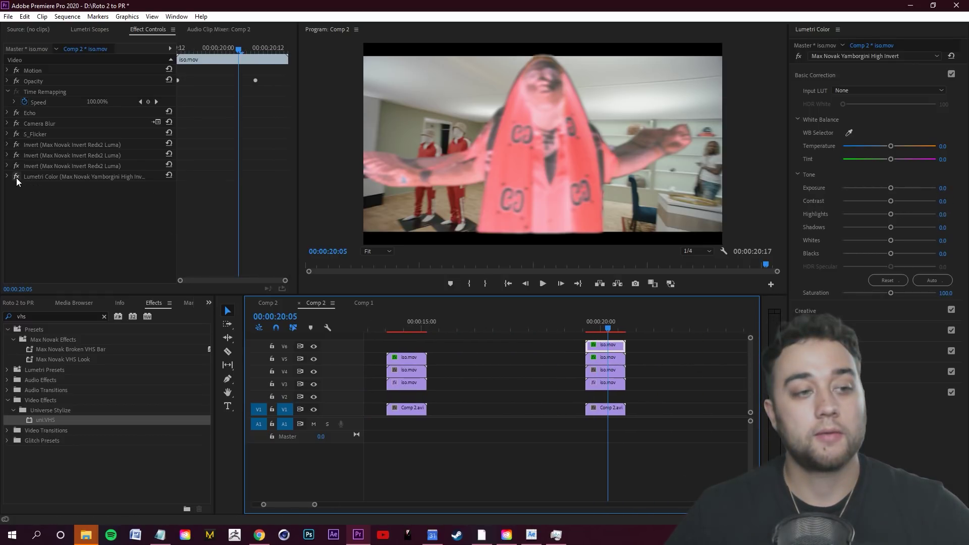
pyautogui.click(16, 176)
pyautogui.click(16, 165)
pyautogui.click(16, 155)
pyautogui.click(16, 145)
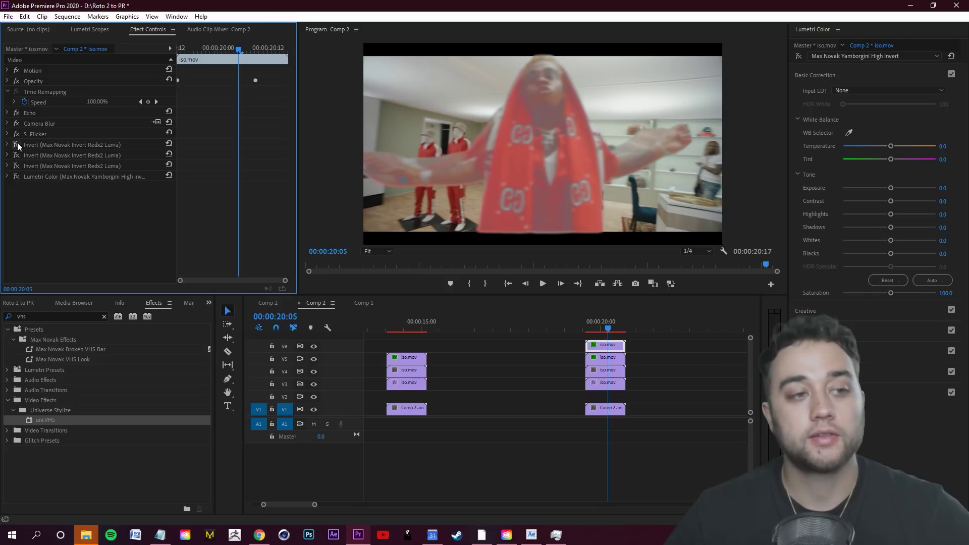
pyautogui.click(17, 123)
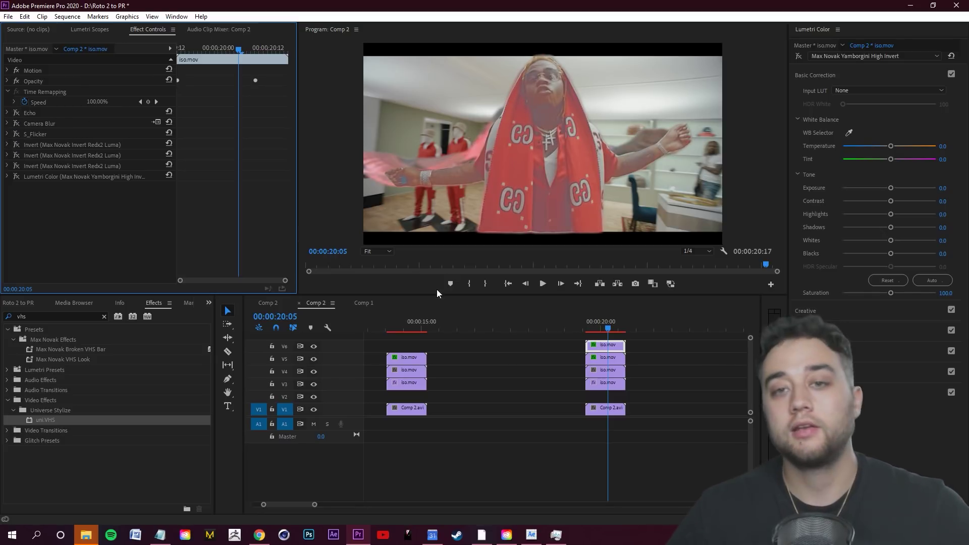
# Step: Apply uni.VHS to the V6 iso.mov clip and bring its settings into view
pyautogui.moveTo(46, 420); pyautogui.dragTo(652, 350)
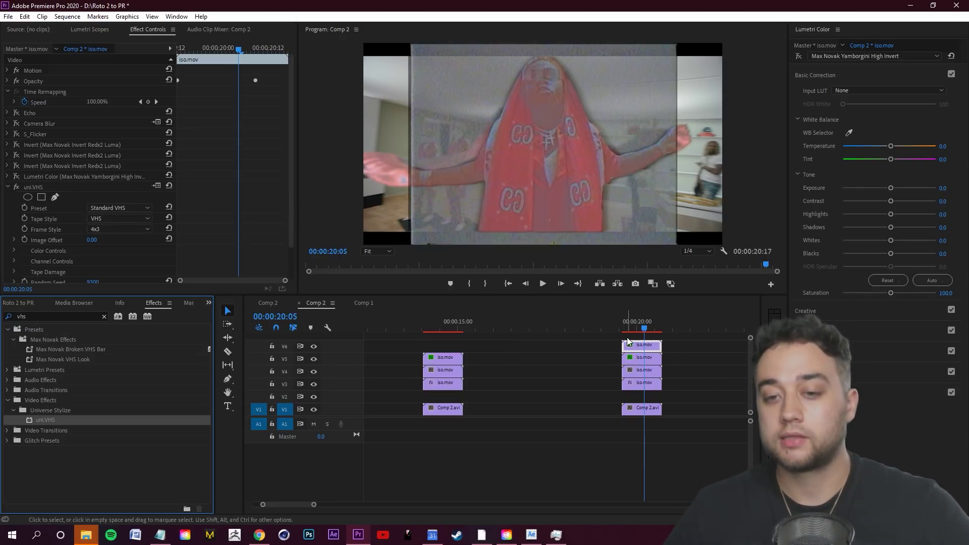
pyautogui.click(674, 344)
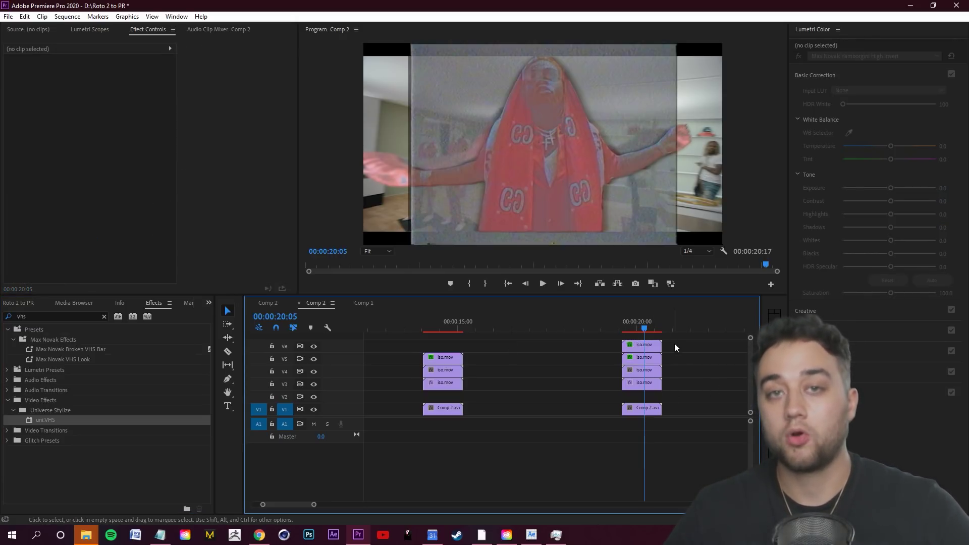
pyautogui.click(643, 346)
pyautogui.moveTo(291, 182); pyautogui.dragTo(289, 220)
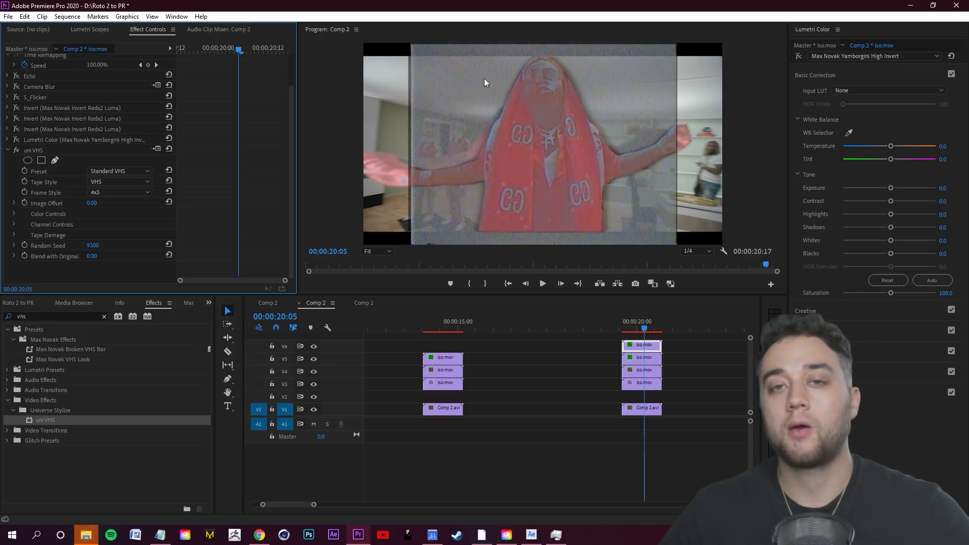
pyautogui.click(477, 148)
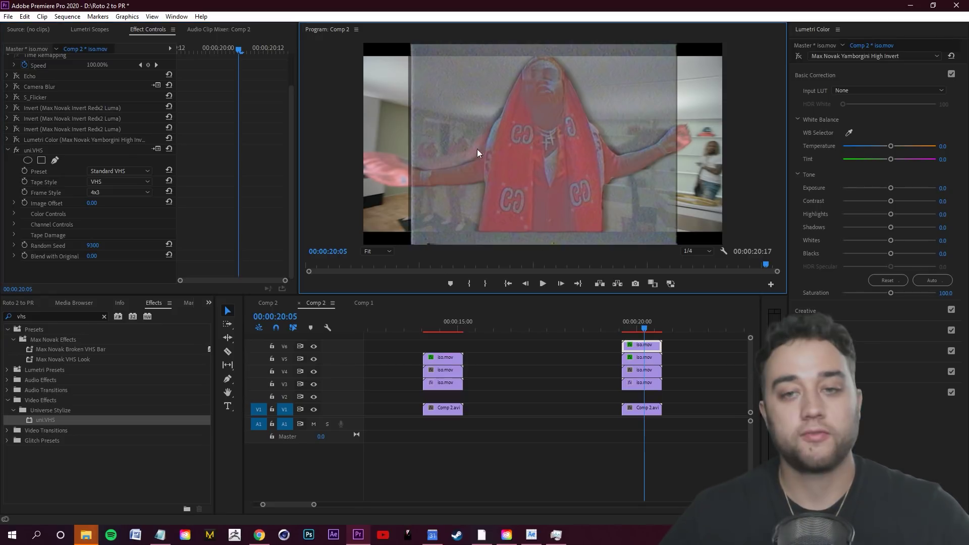
# Step: Set the uni.VHS Preset to Saturation Boost with the Original Frame Style on the V6 clip and check it at 00:00:20:01
pyautogui.click(117, 194)
pyautogui.click(114, 177)
pyautogui.click(114, 176)
pyautogui.click(112, 192)
pyautogui.click(123, 172)
pyautogui.click(119, 236)
pyautogui.click(638, 326)
pyautogui.click(525, 214)
pyautogui.scroll(2, 232, 202)
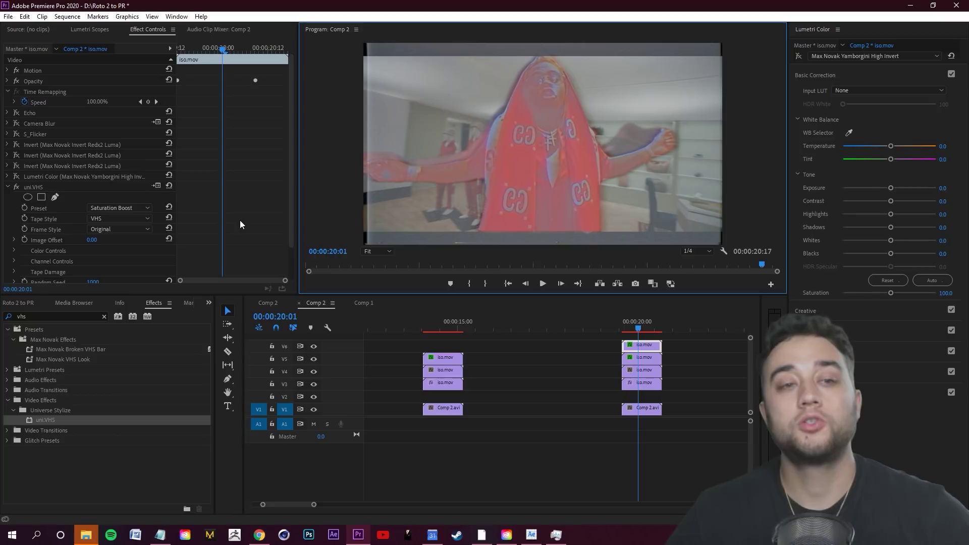
# Step: Try the Color Burn blend mode on the V6 iso.mov clip, test another mode and undo that test
pyautogui.click(7, 82)
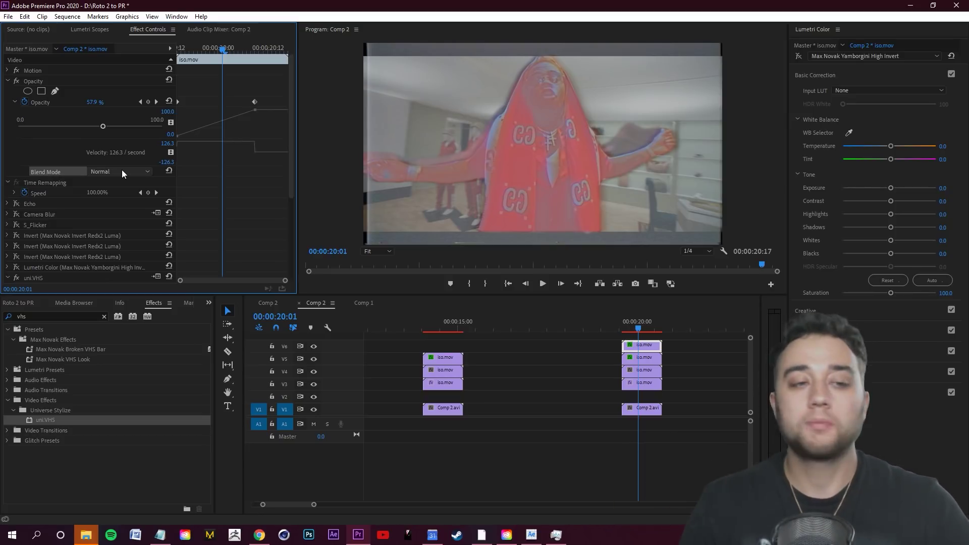
pyautogui.scroll(-3, 202, 192)
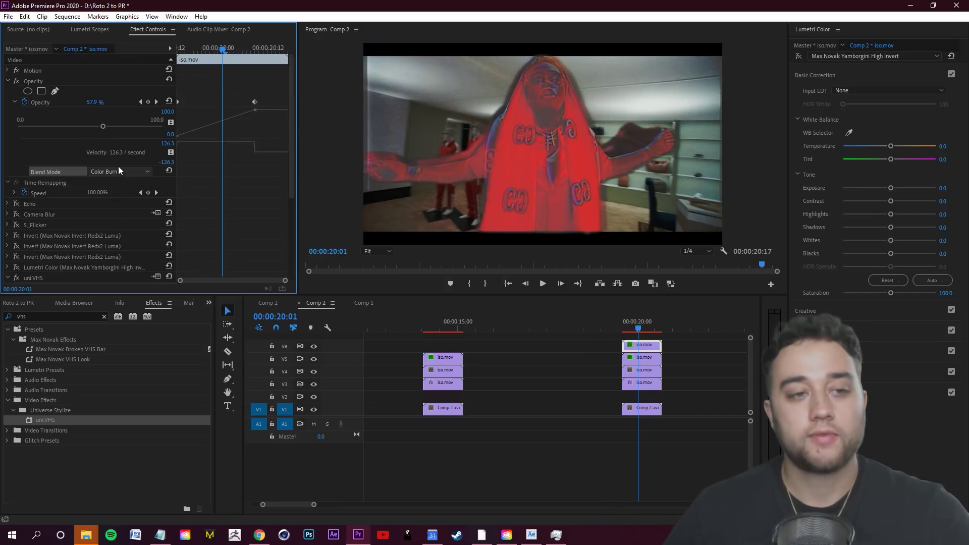
pyautogui.click(118, 170)
pyautogui.click(135, 217)
pyautogui.hotkey('ctrl', 'z')
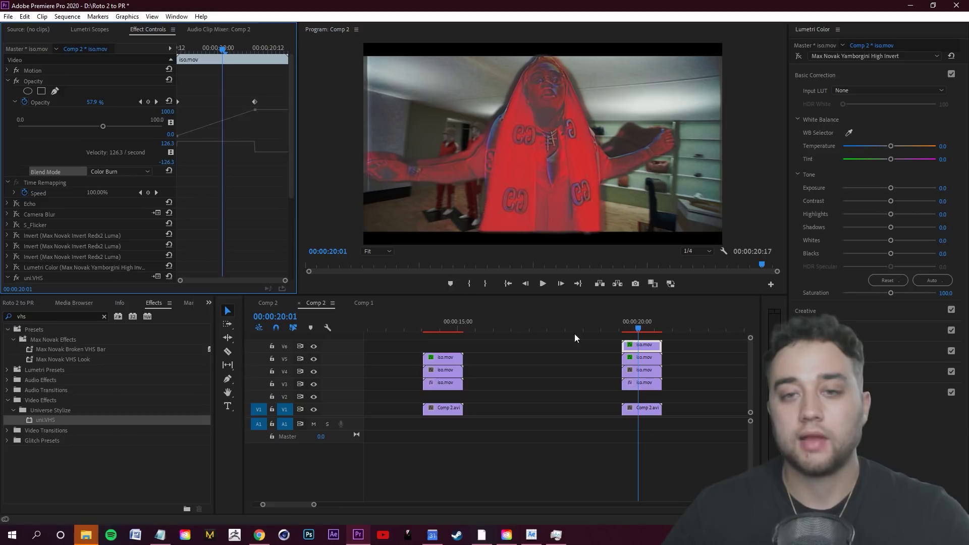
# Step: Lower the V6 iso.mov clip's Opacity with a keyframe at 00:00:20:05 and check the result at 00:00:20:00
pyautogui.moveTo(640, 328); pyautogui.dragTo(643, 328)
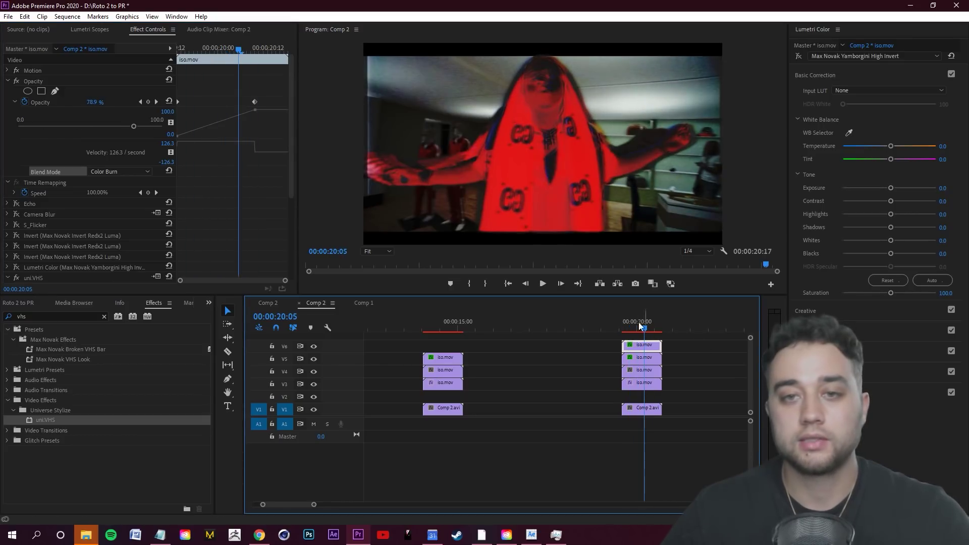
pyautogui.moveTo(116, 123); pyautogui.dragTo(71, 126)
pyautogui.moveTo(645, 329)
pyautogui.mouseDown()
pyautogui.moveTo(636, 328)
pyautogui.moveTo(673, 337)
pyautogui.moveTo(670, 328)
pyautogui.moveTo(636, 328)
pyautogui.mouseUp()
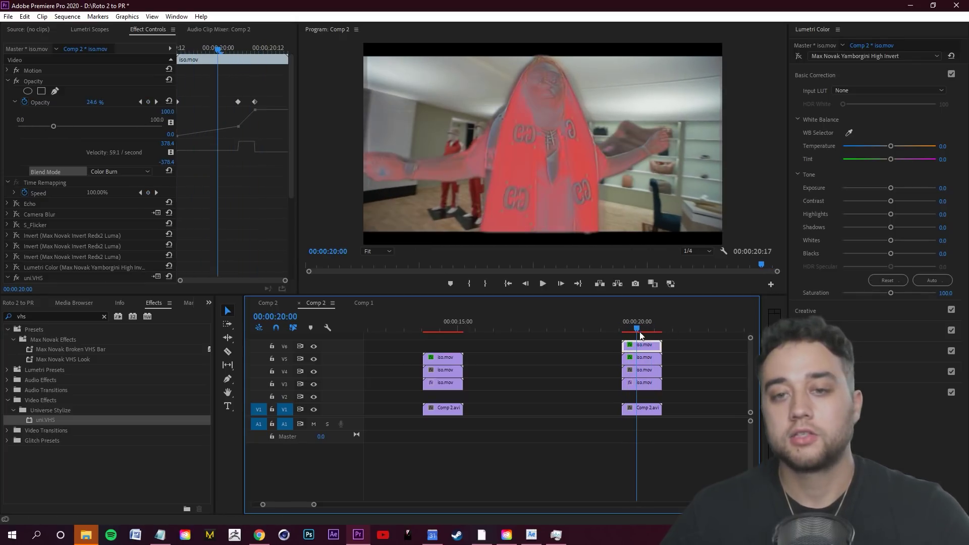
# Step: Change the V6 iso.mov clip's blend mode and preview the stack at 00:00:19:17 with all clips in view
pyautogui.click(112, 171)
pyautogui.click(123, 331)
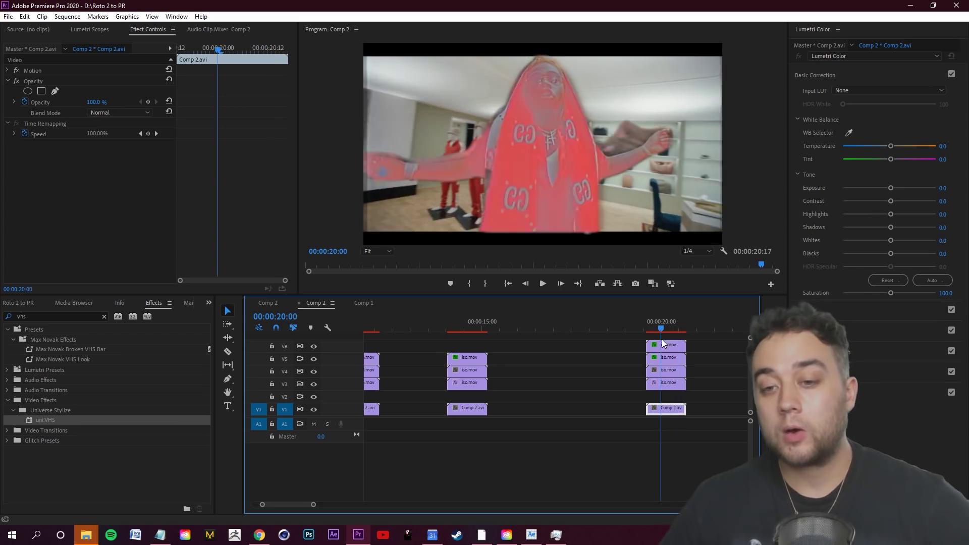
pyautogui.click(650, 328)
pyautogui.press('-')
pyautogui.press('-')
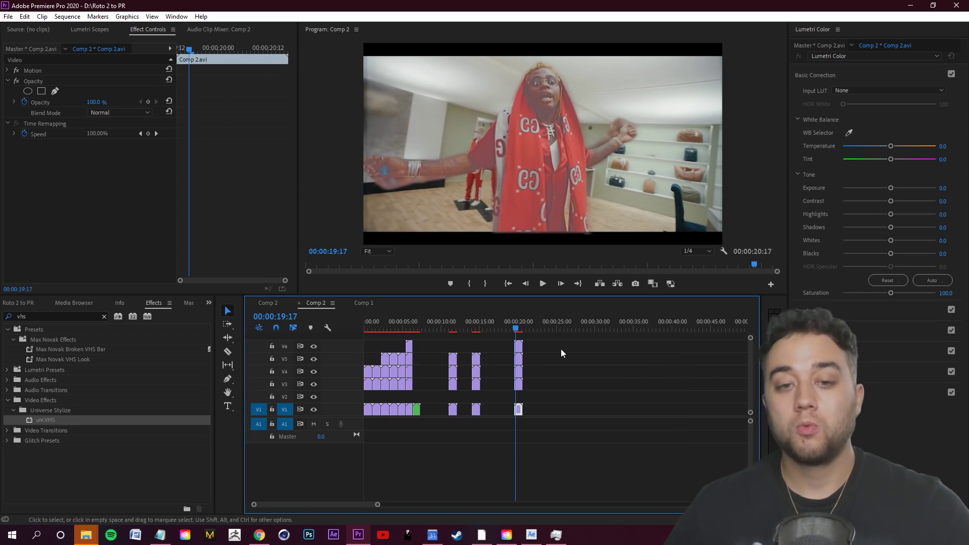